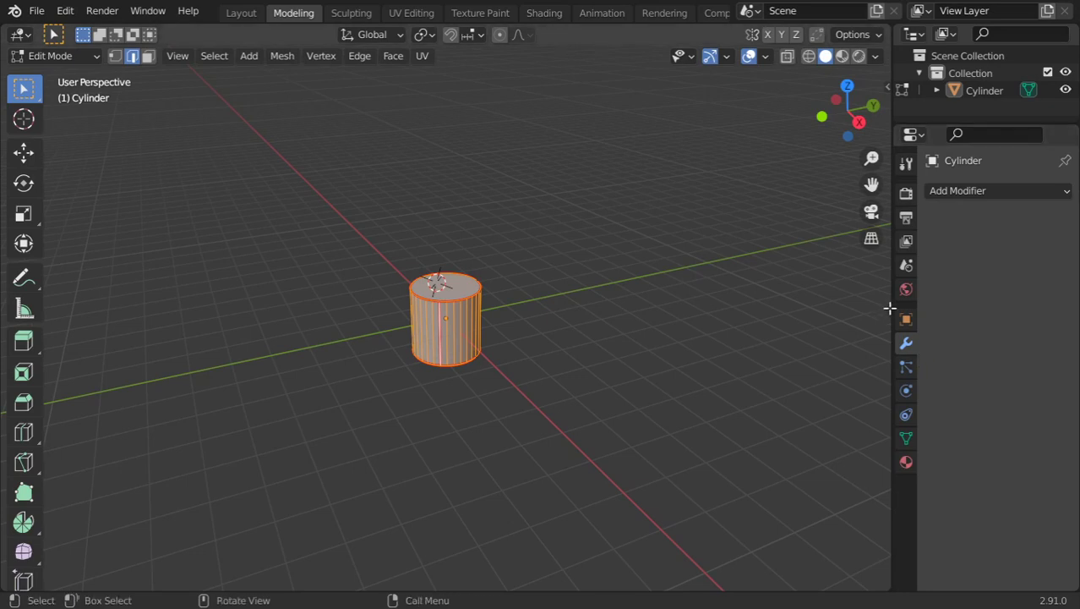
- Widen the Properties panel and switch the cylinder from Edit Mode back to Object Mode
{"action": "left_click_drag", "start_coordinate": [891, 303], "coordinate": [800, 302]}
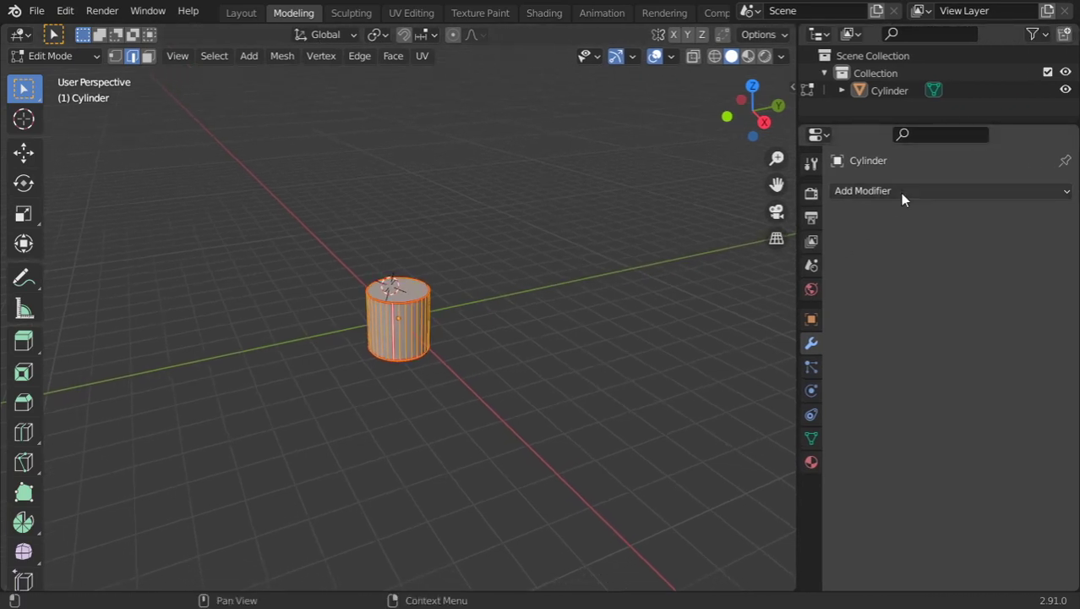
{"action": "left_click", "coordinate": [901, 192]}
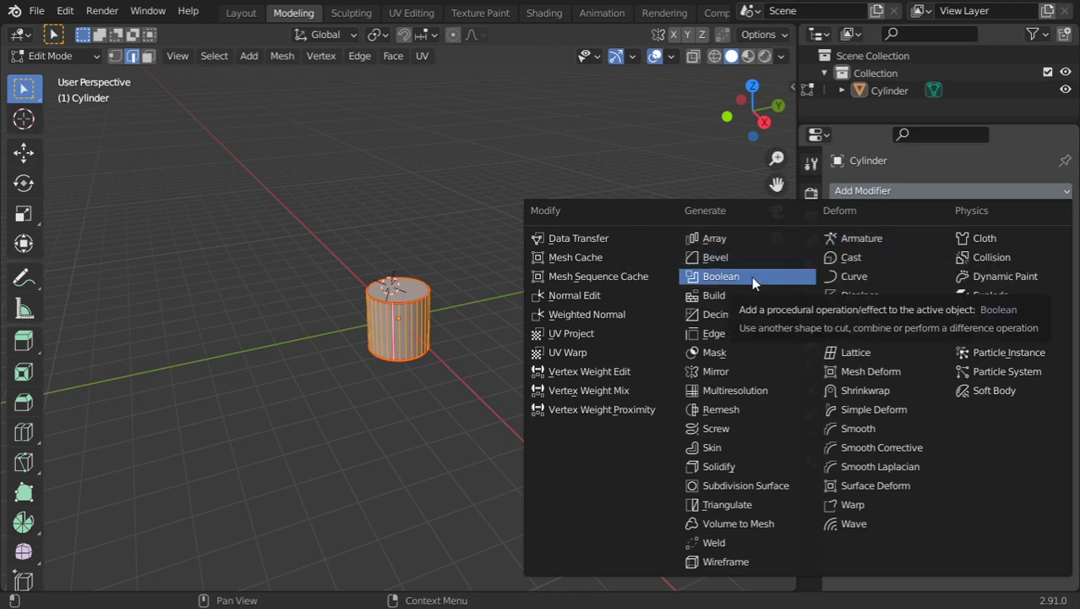
{"action": "key", "text": "Escape"}
{"action": "key", "text": "Tab"}
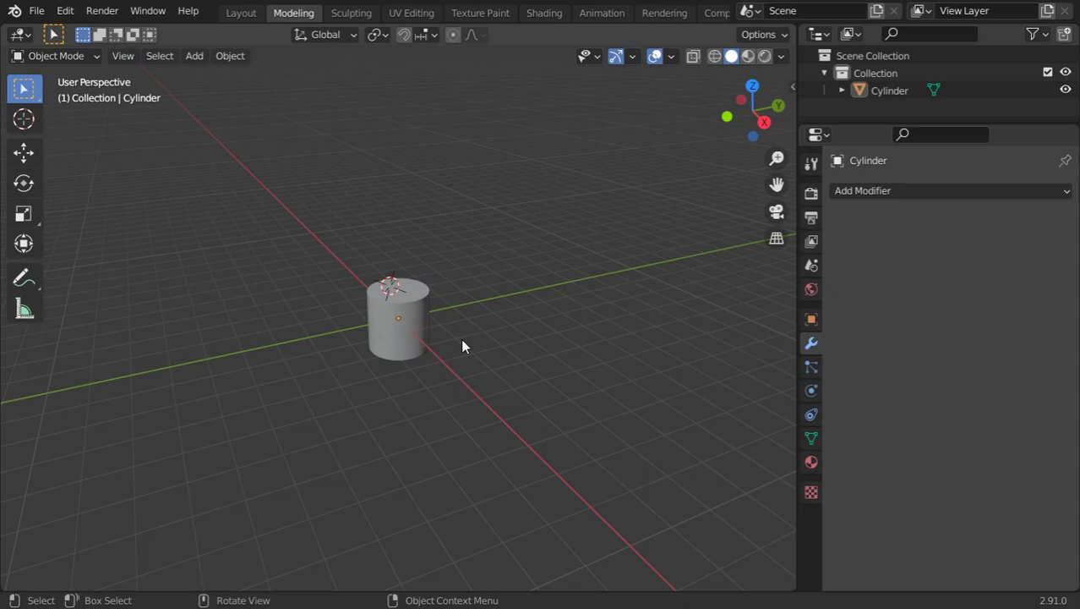
{"action": "middle_click_drag", "start_coordinate": [460, 338], "coordinate": [421, 336]}
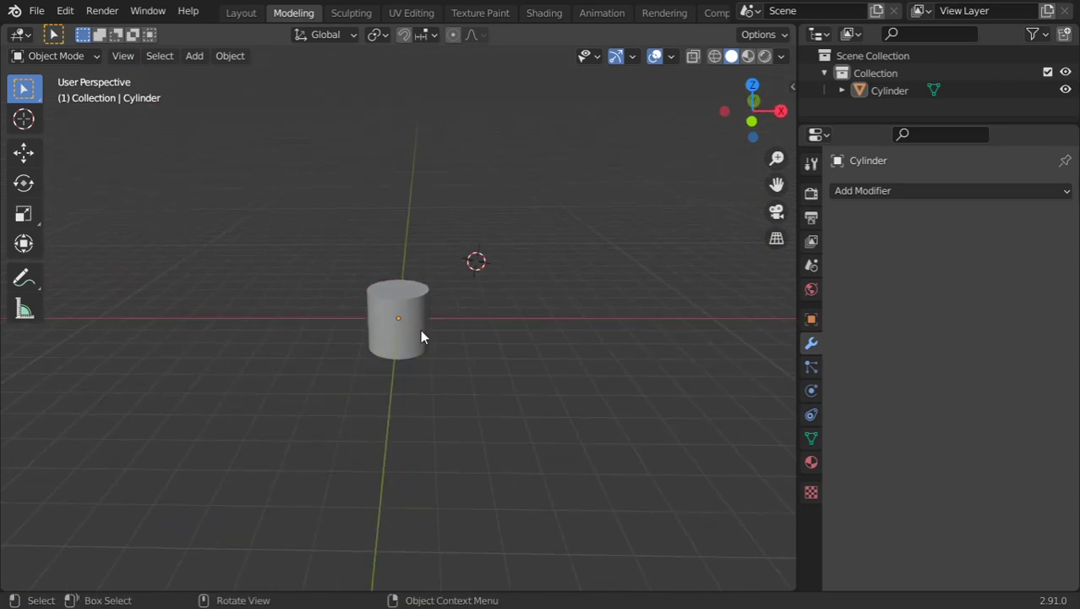
- Add an Array modifier to the cylinder with Count 6 and view the whole row
{"action": "left_click", "coordinate": [942, 188]}
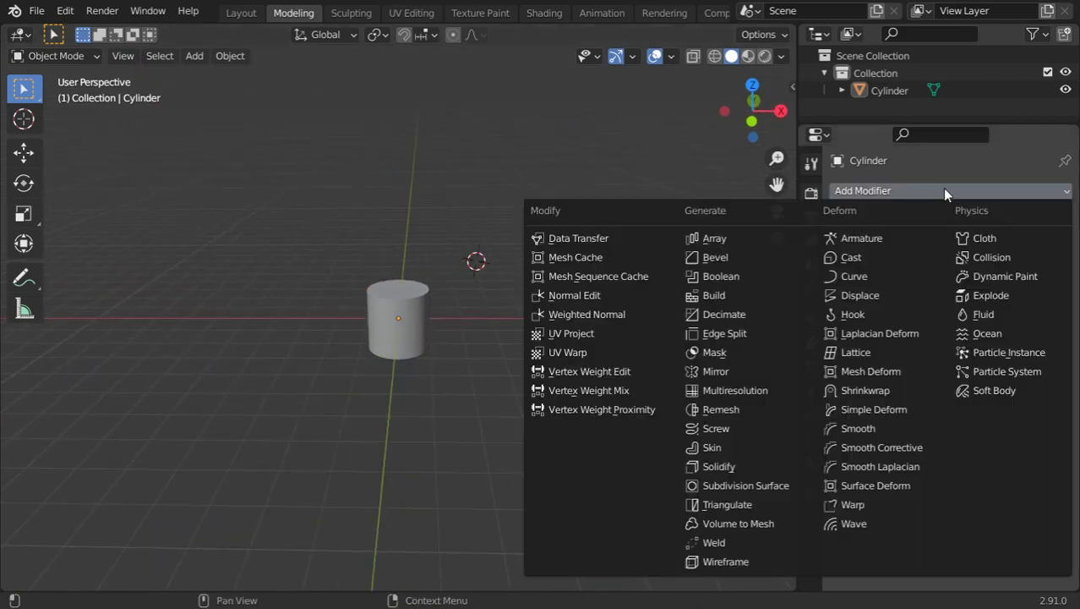
{"action": "left_click", "coordinate": [763, 237]}
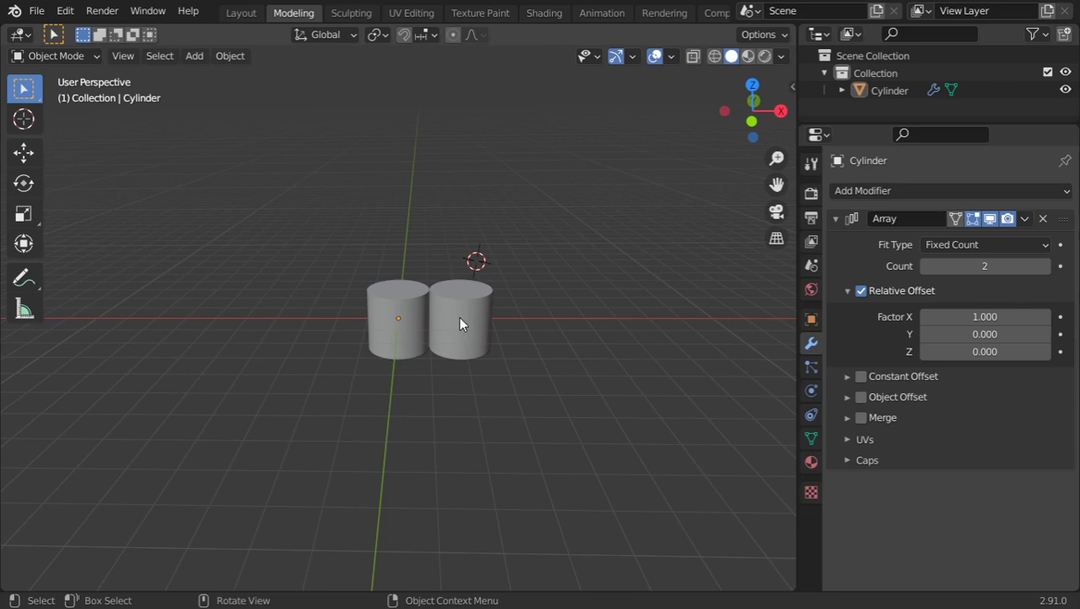
{"action": "left_click", "coordinate": [1046, 266]}
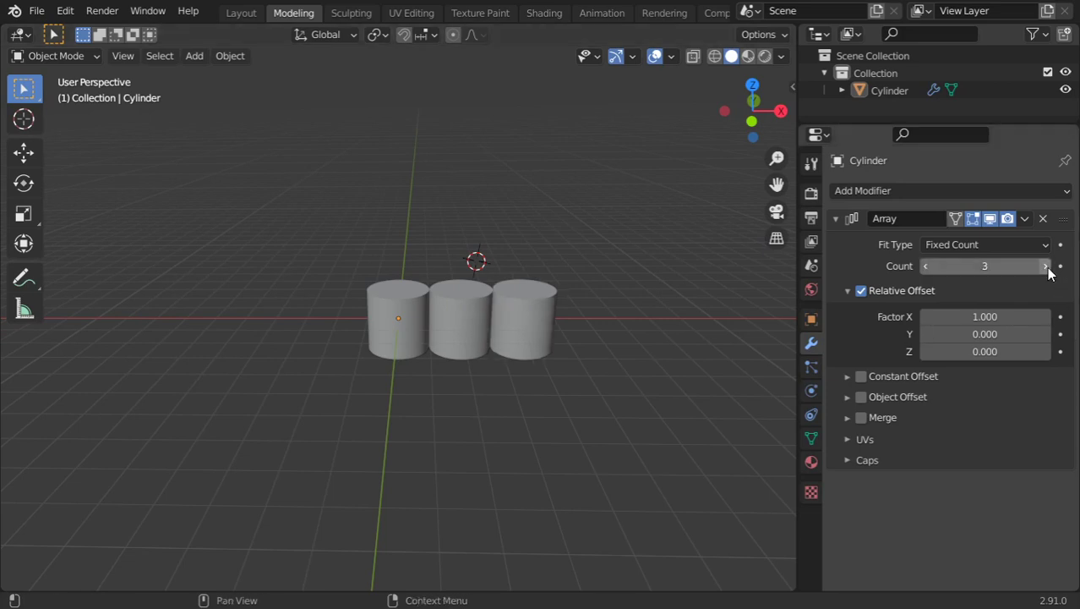
{"action": "left_click", "coordinate": [1047, 267]}
{"action": "left_click", "coordinate": [1047, 266]}
{"action": "left_click", "coordinate": [1047, 266]}
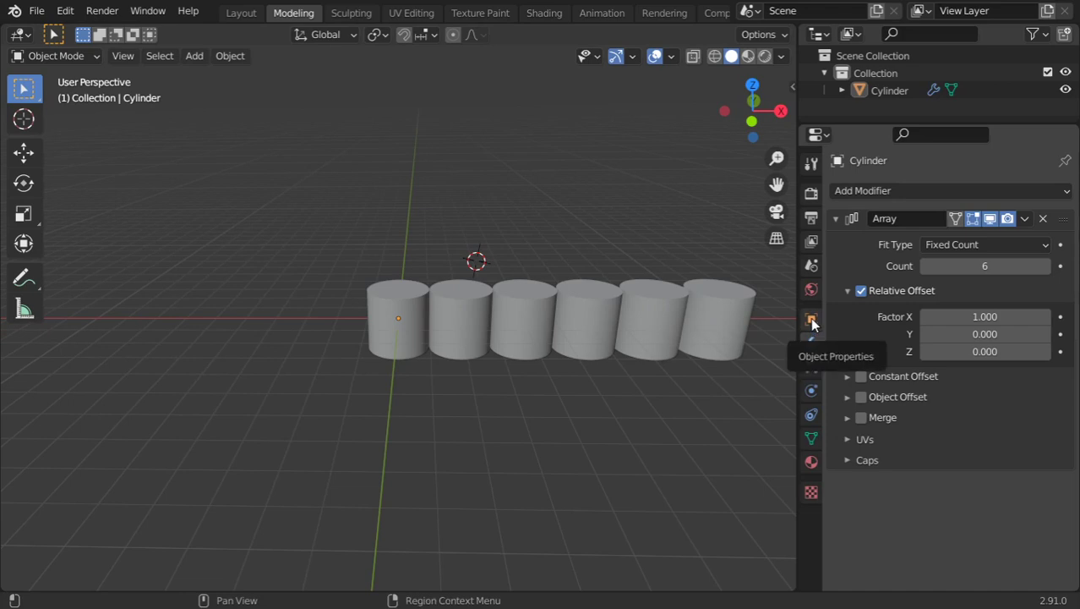
{"action": "middle_click_drag", "start_coordinate": [679, 319], "coordinate": [598, 320], "text": "shift"}
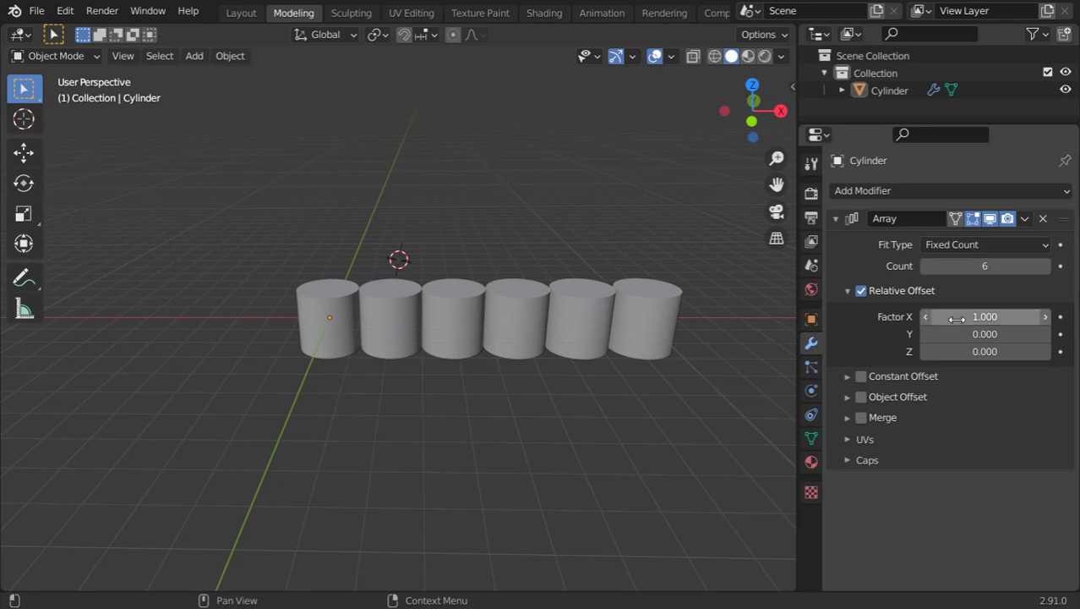
- Switch the Array from Relative Offset to a Constant Offset of 3 m in X
{"action": "scroll", "coordinate": [392, 298], "scroll_direction": "up", "scroll_amount": 4}
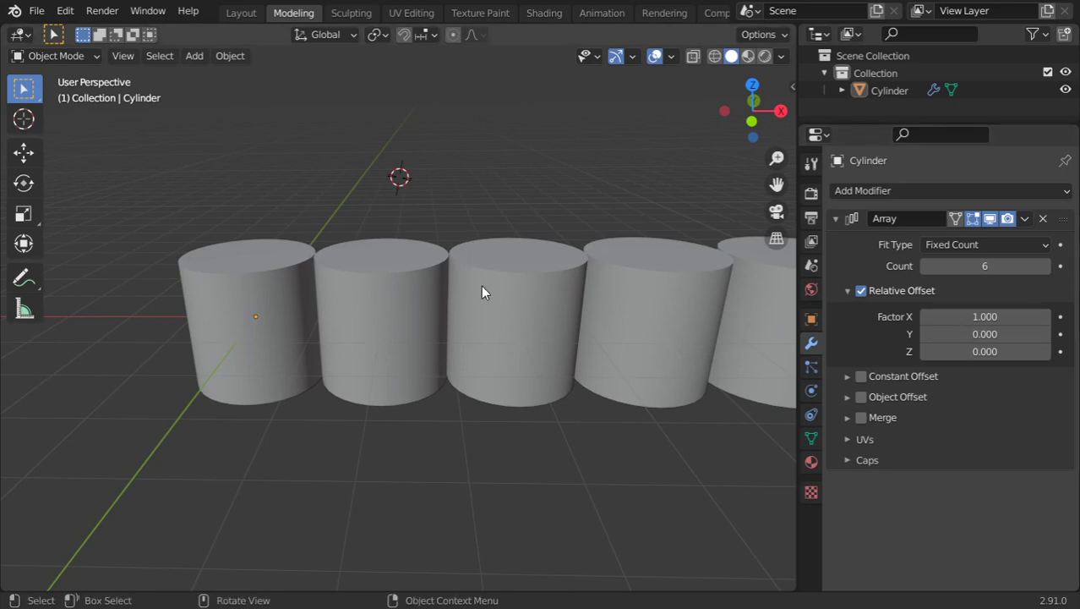
{"action": "left_click", "coordinate": [1046, 317]}
{"action": "left_click", "coordinate": [1045, 317]}
{"action": "left_click", "coordinate": [1046, 317]}
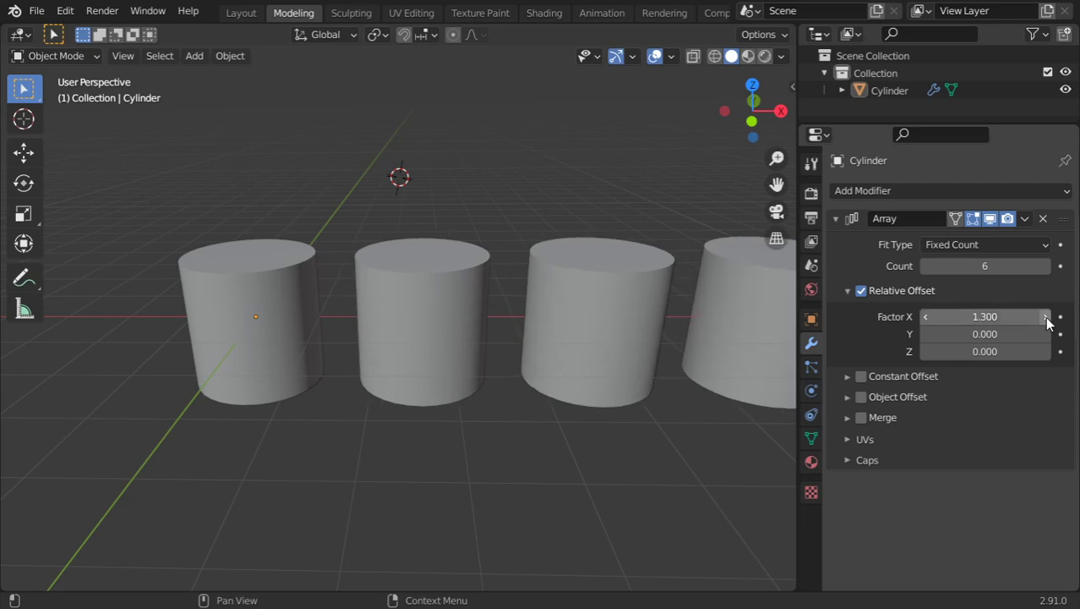
{"action": "left_click", "coordinate": [1045, 317]}
{"action": "left_click", "coordinate": [858, 290]}
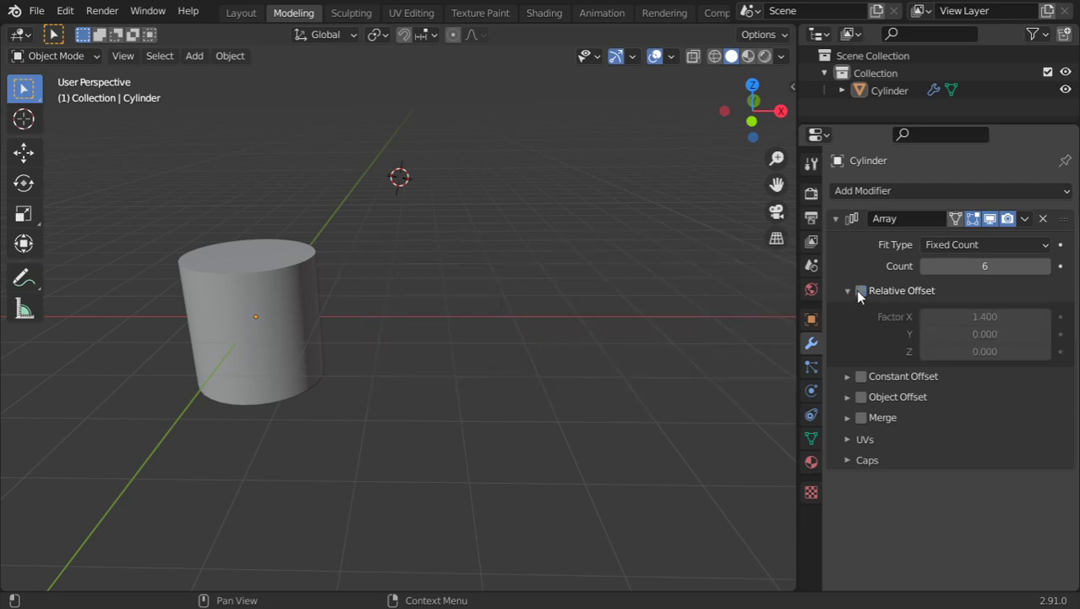
{"action": "left_click", "coordinate": [848, 376]}
{"action": "left_click", "coordinate": [860, 375]}
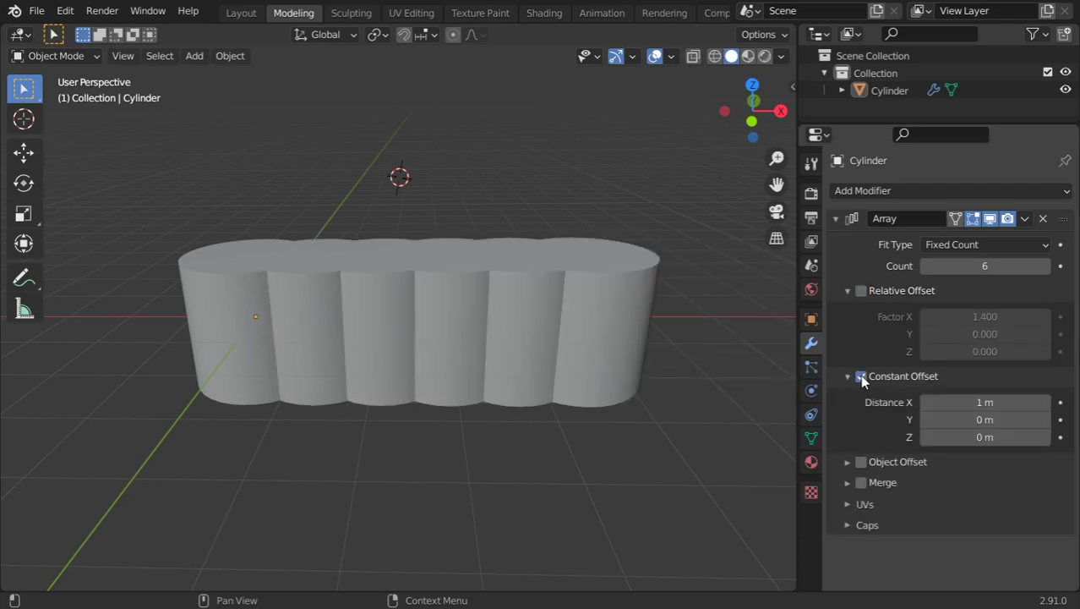
{"action": "left_click", "coordinate": [975, 401]}
{"action": "type", "text": "3"}
{"action": "key", "text": "Return"}
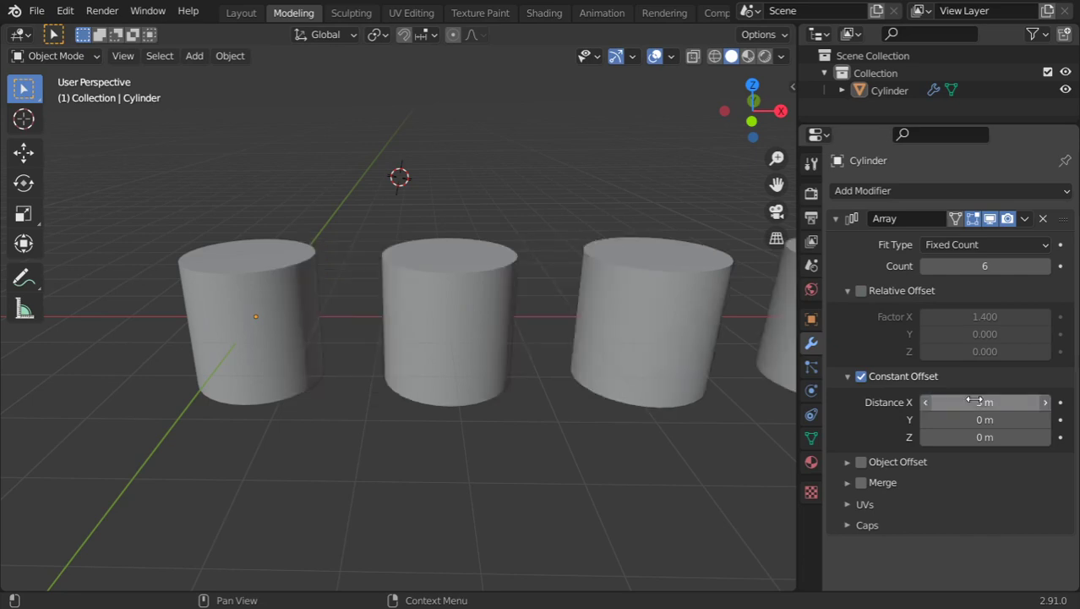
- Add a second Array modifier with Count 4, Factor X 0 and Y 1.2
{"action": "left_click", "coordinate": [835, 218]}
{"action": "left_click", "coordinate": [871, 190]}
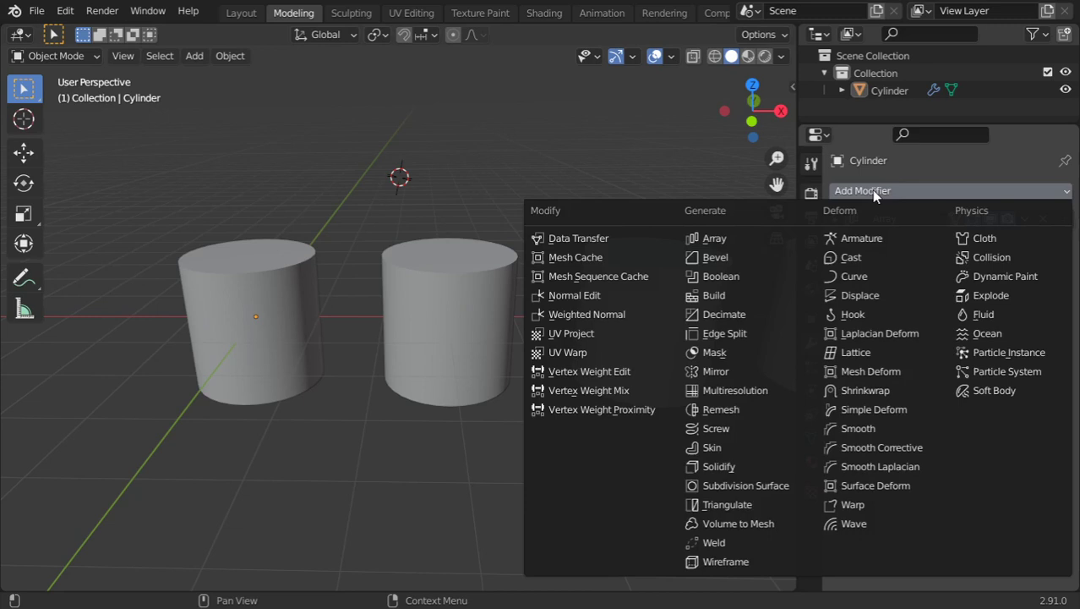
{"action": "left_click", "coordinate": [751, 238]}
{"action": "left_click", "coordinate": [979, 290]}
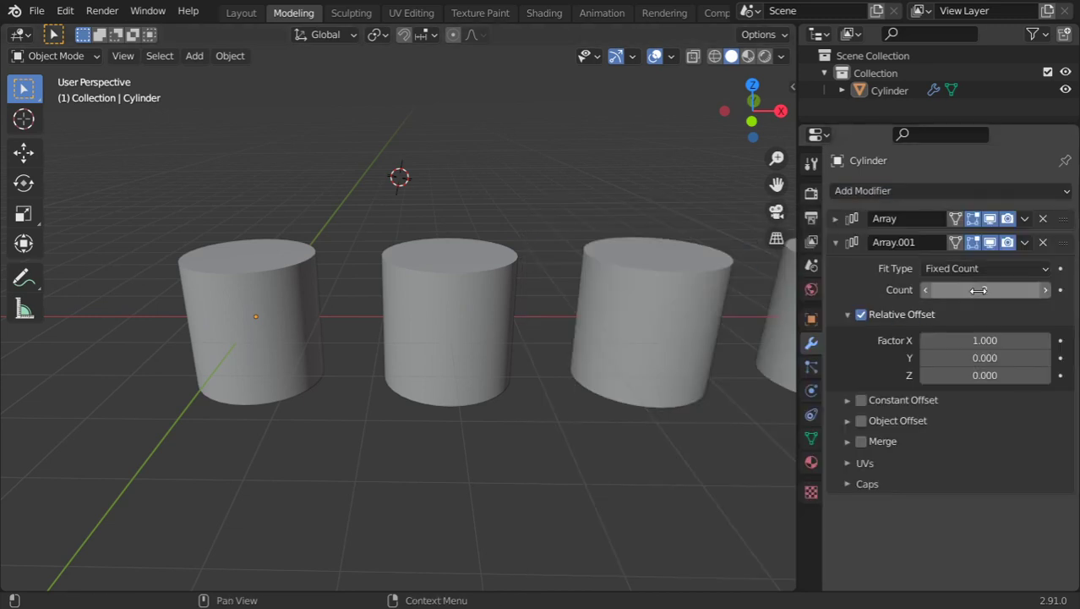
{"action": "type", "text": "4"}
{"action": "key", "text": "Tab"}
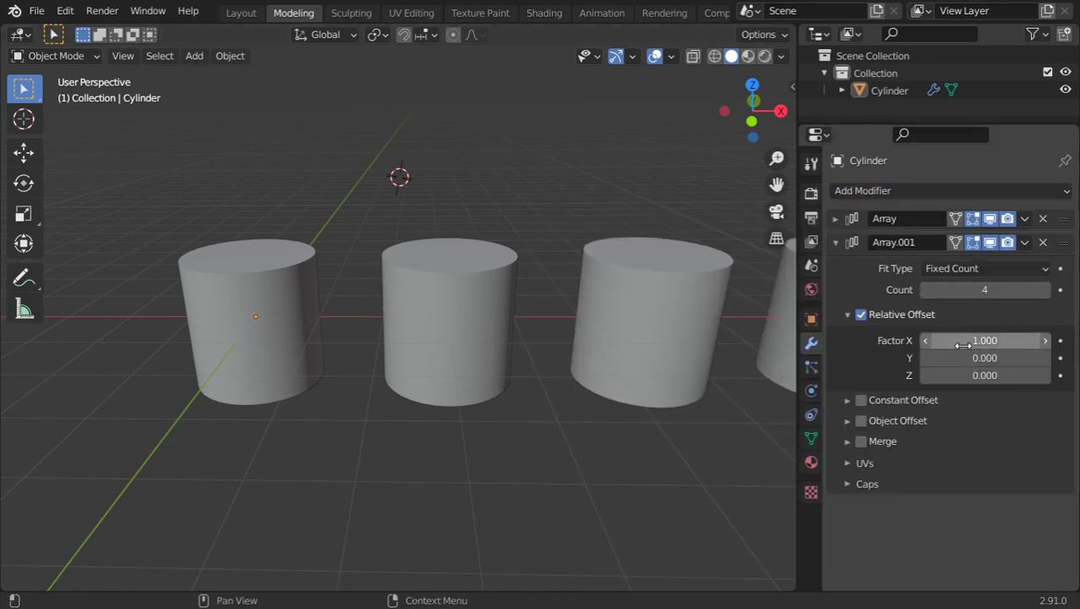
{"action": "left_click", "coordinate": [972, 359]}
{"action": "left_click", "coordinate": [972, 358]}
{"action": "type", "text": "1"}
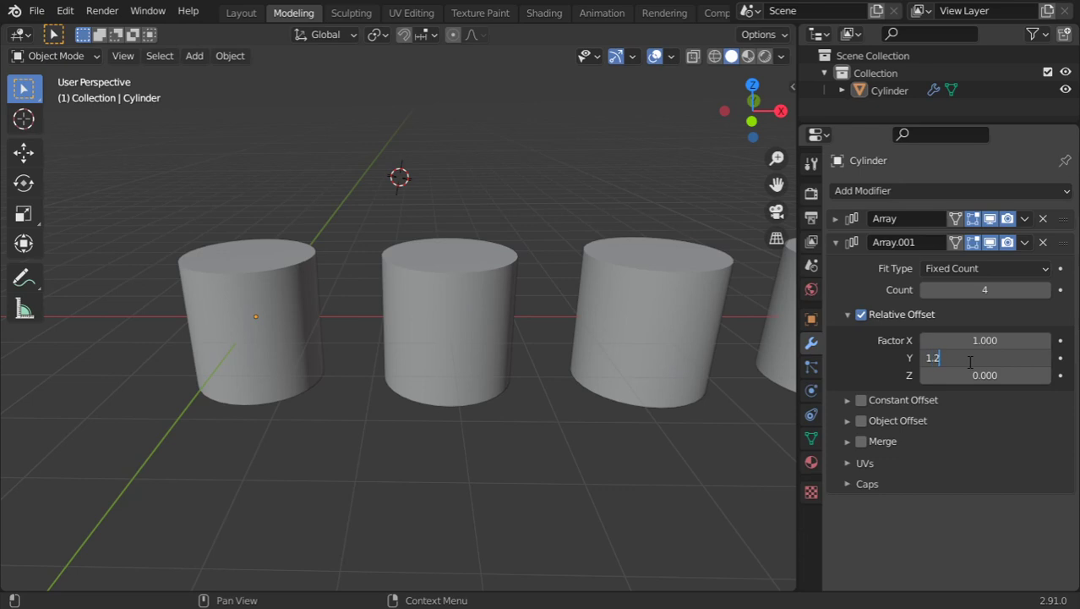
{"action": "type", "text": ".2"}
{"action": "key", "text": "Return"}
{"action": "left_click", "coordinate": [972, 340]}
{"action": "type", "text": "0"}
{"action": "key", "text": "Return"}
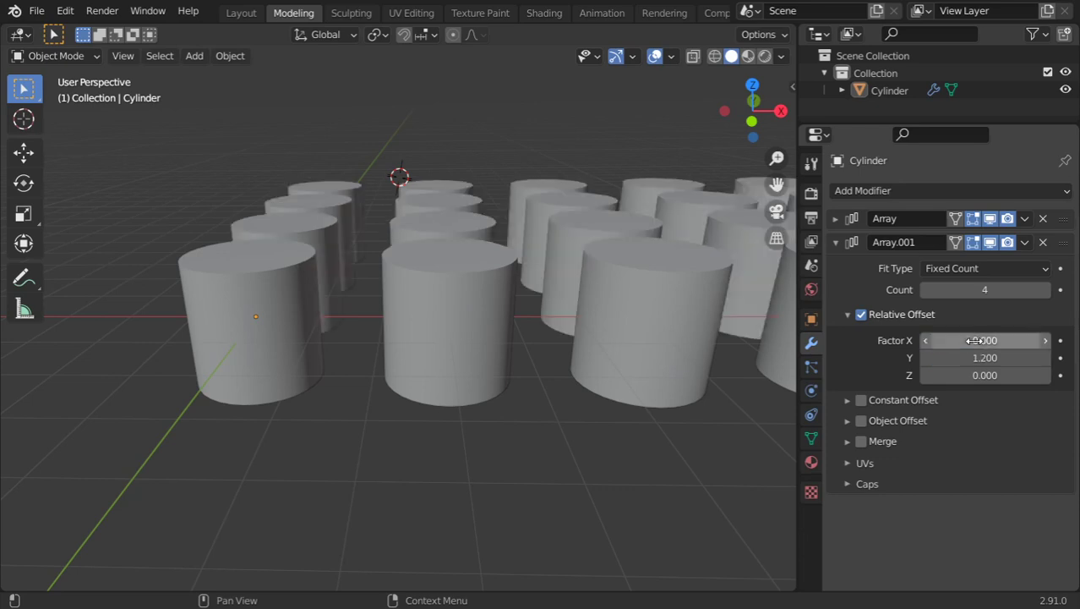
{"action": "scroll", "coordinate": [546, 268], "scroll_direction": "down", "scroll_amount": 3}
{"action": "middle_click_drag", "start_coordinate": [549, 273], "coordinate": [528, 290]}
- Add a third Array modifier with Count 3, Factor X 0 and Z 2 to stack layers
{"action": "scroll", "coordinate": [527, 290], "scroll_direction": "up", "scroll_amount": 2}
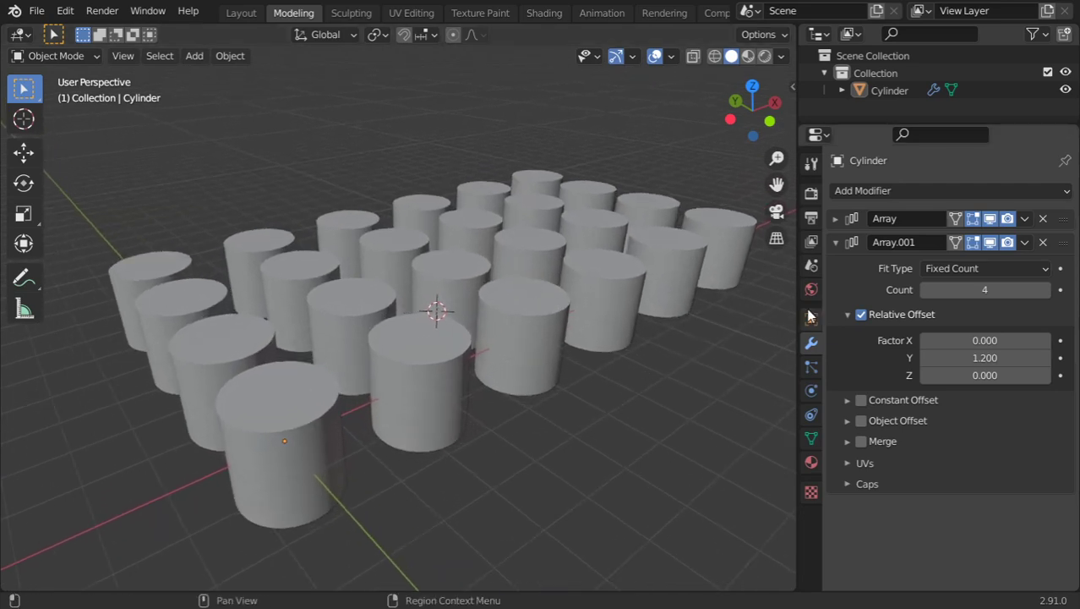
{"action": "left_click", "coordinate": [836, 243]}
{"action": "left_click", "coordinate": [869, 192]}
{"action": "left_click", "coordinate": [698, 239]}
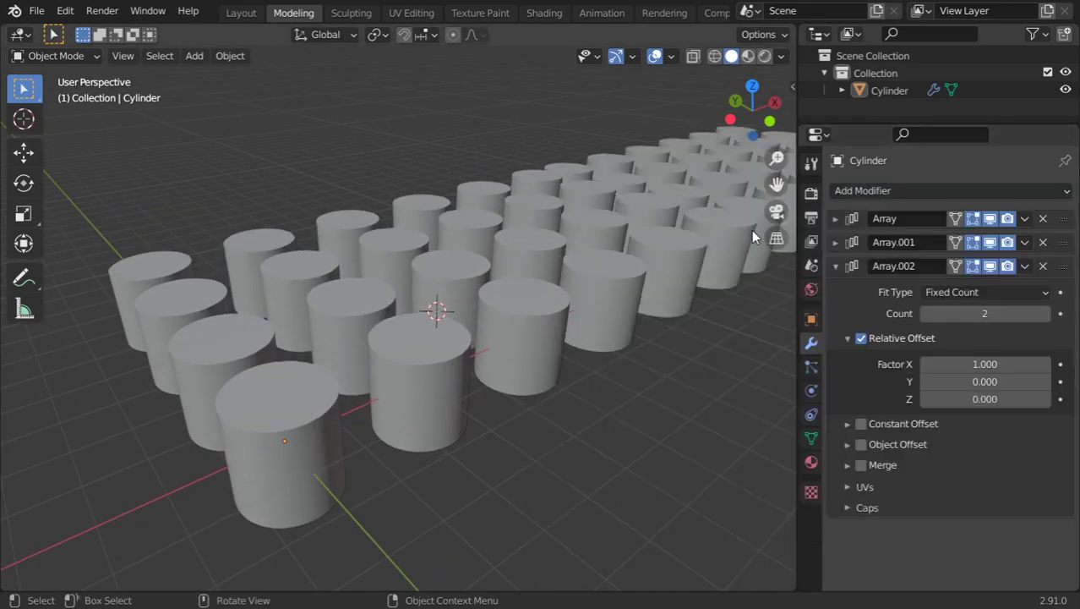
{"action": "left_click", "coordinate": [974, 397]}
{"action": "type", "text": "2"}
{"action": "key", "text": "Return"}
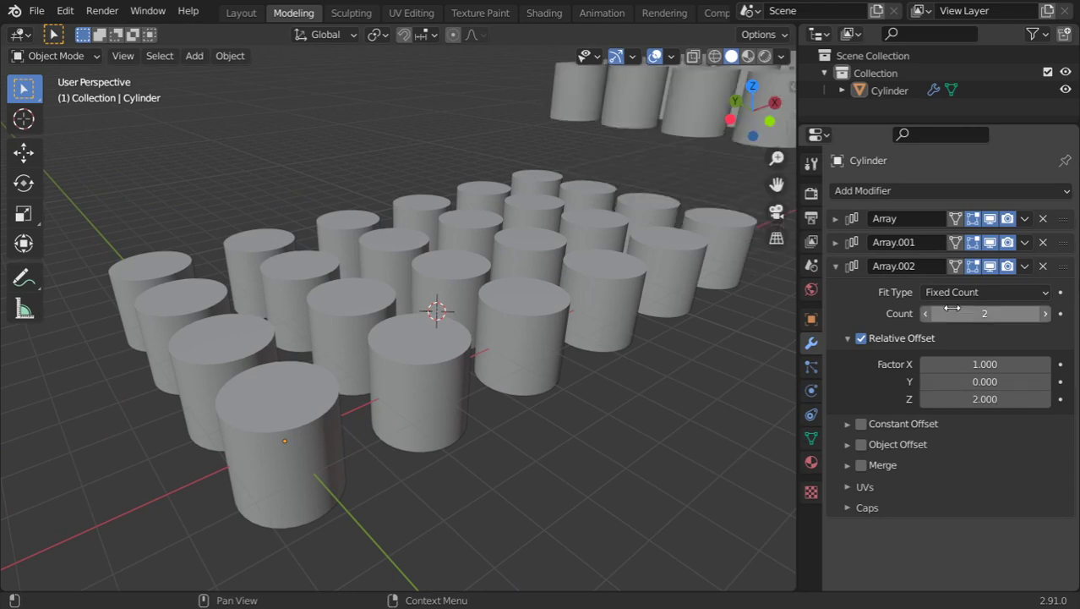
{"action": "left_click", "coordinate": [957, 311]}
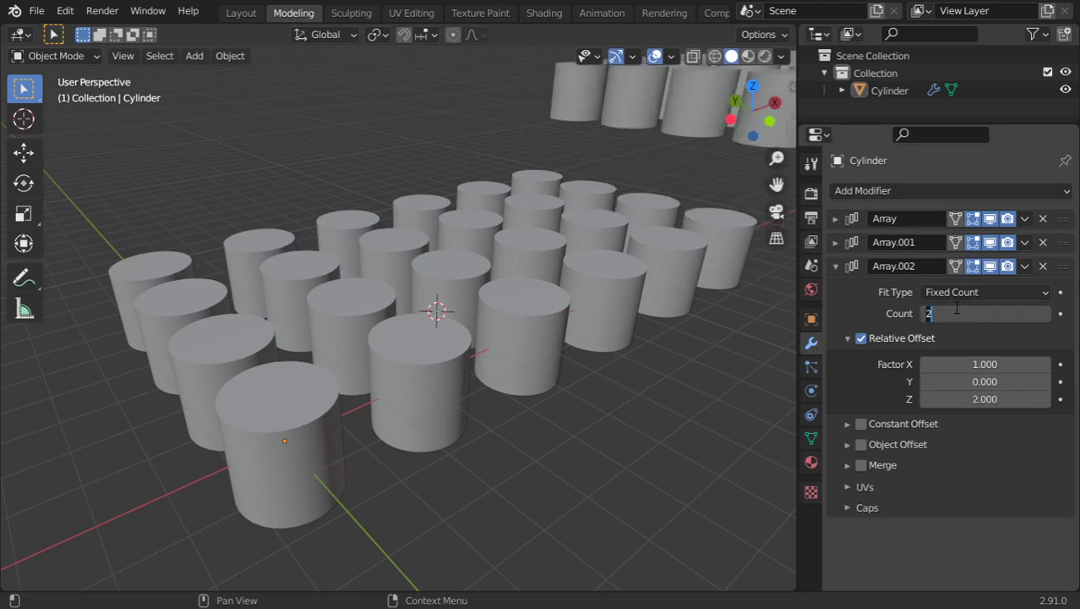
{"action": "type", "text": "3"}
{"action": "key", "text": "Return"}
{"action": "left_click", "coordinate": [989, 370]}
{"action": "type", "text": "0"}
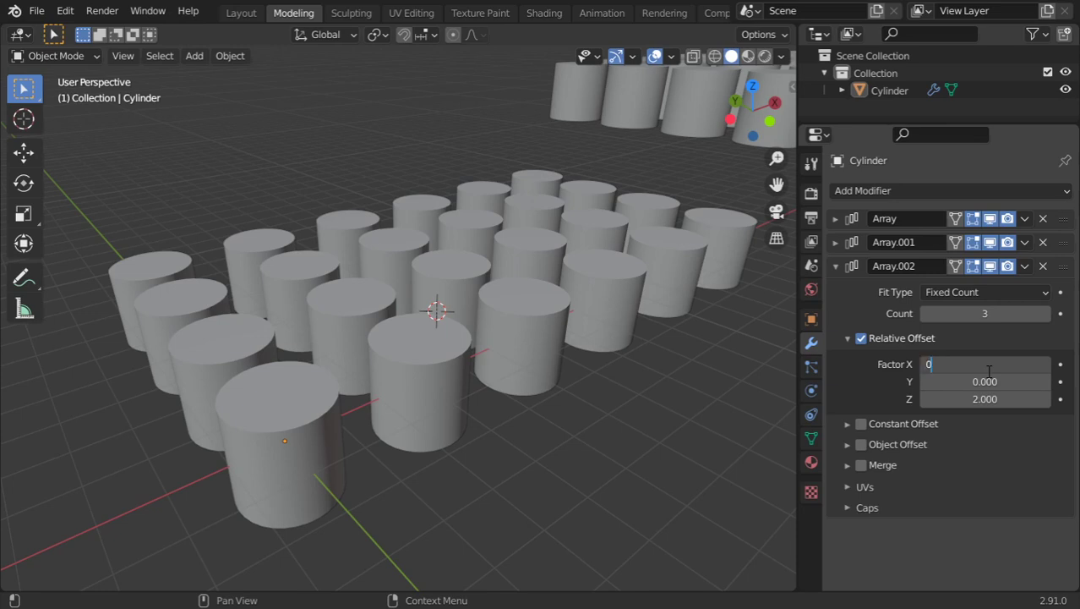
{"action": "key", "text": "Return"}
{"action": "scroll", "coordinate": [517, 292], "scroll_direction": "down", "scroll_amount": 5}
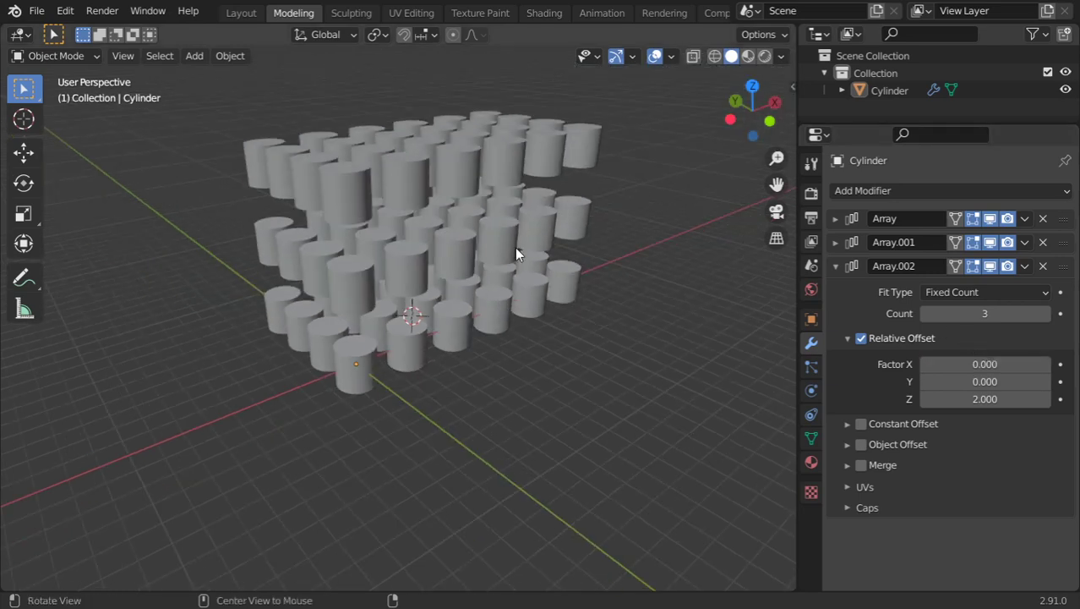
{"action": "middle_click_drag", "start_coordinate": [433, 311], "coordinate": [617, 285]}
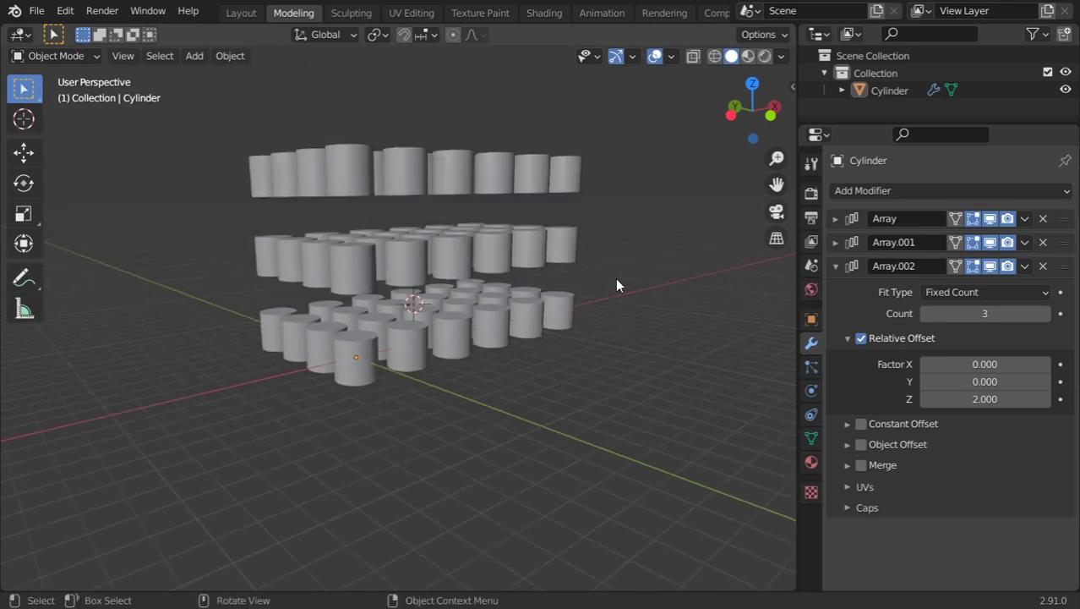
- Delete the stacked cylinder array
{"action": "left_click", "coordinate": [832, 265]}
{"action": "middle_click_drag", "start_coordinate": [516, 268], "coordinate": [453, 339]}
{"action": "left_click", "coordinate": [429, 291]}
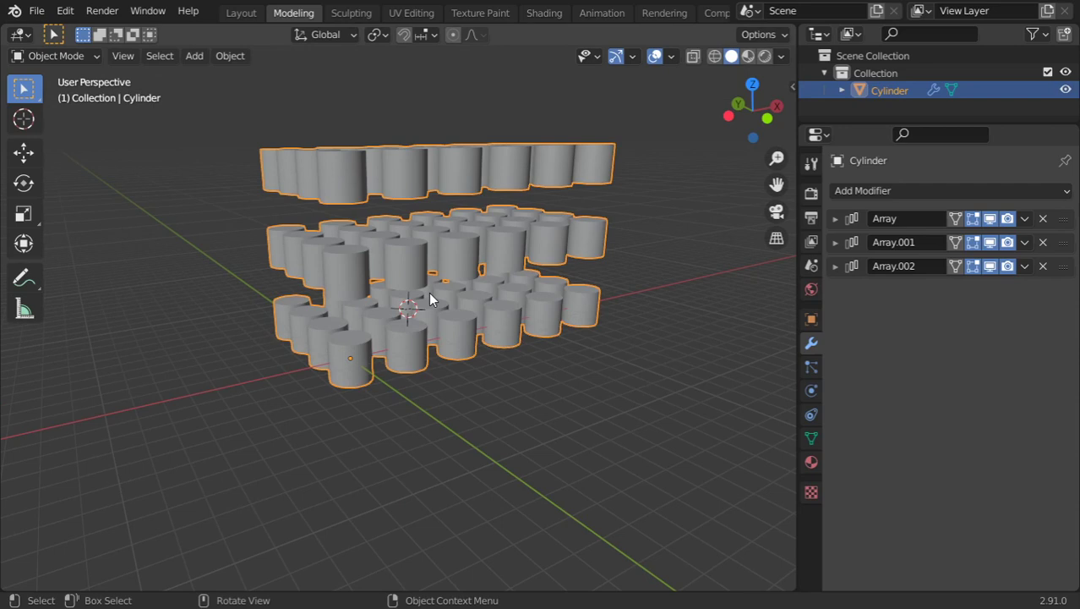
{"action": "key", "text": "x"}
{"action": "left_click", "coordinate": [726, 282]}
- Add a new cube and give it a Bevel modifier
{"action": "key", "text": "shift+a"}
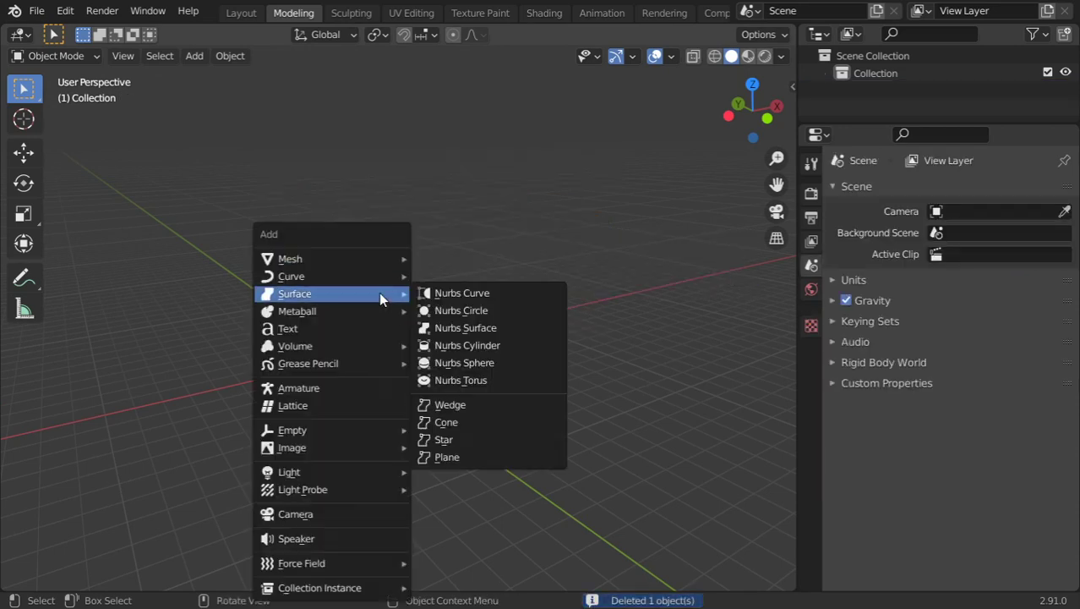
{"action": "key", "text": "Escape"}
{"action": "key", "text": "shift+a"}
{"action": "mouse_move", "coordinate": [377, 258]}
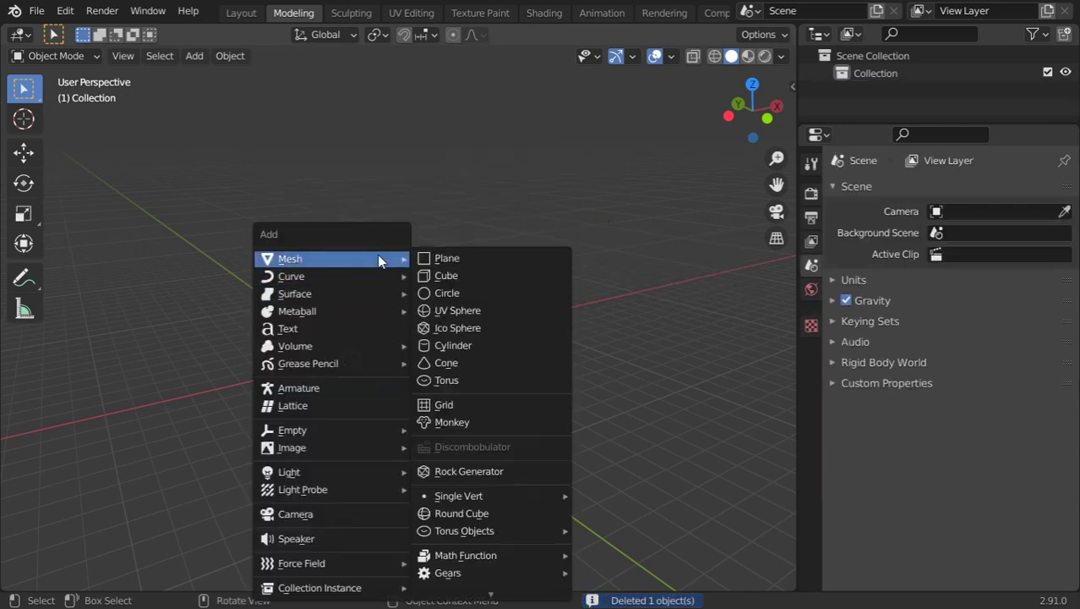
{"action": "left_click", "coordinate": [446, 276]}
{"action": "left_click", "coordinate": [884, 192]}
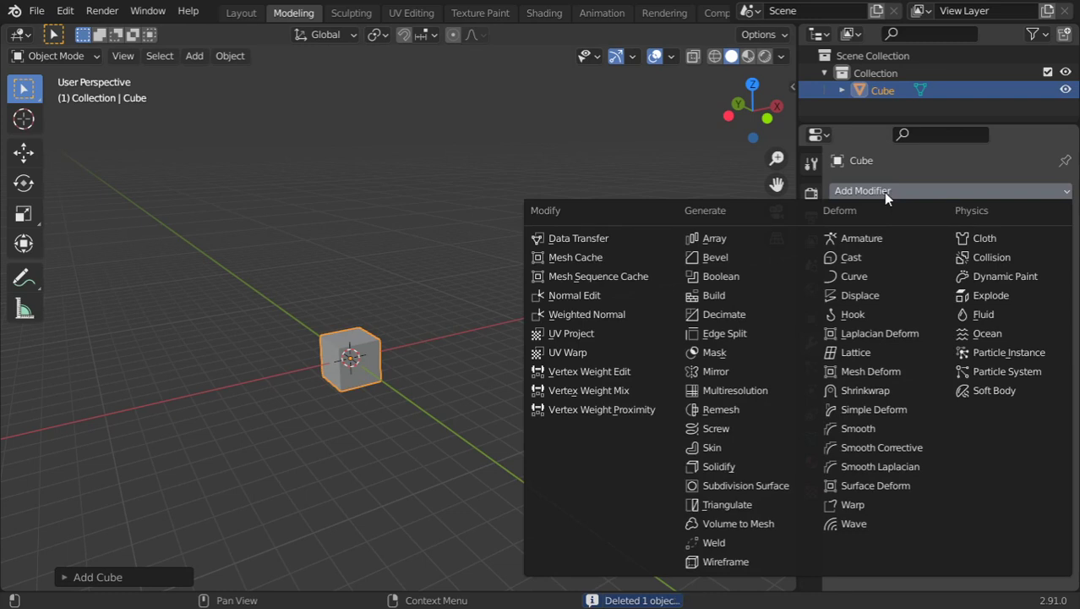
{"action": "left_click", "coordinate": [715, 257]}
{"action": "scroll", "coordinate": [410, 352], "scroll_direction": "up", "scroll_amount": 5}
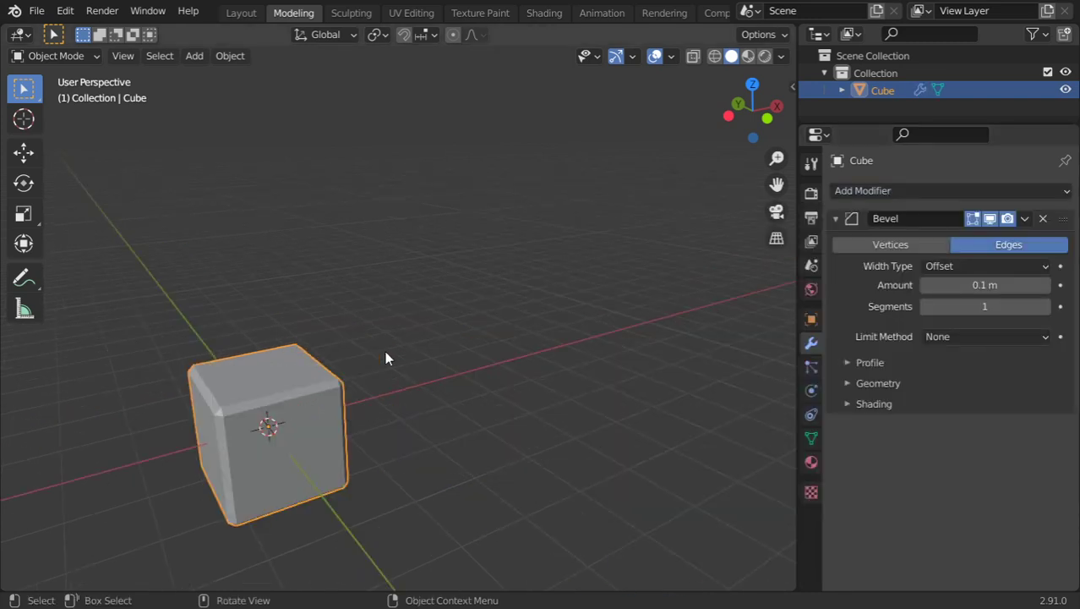
{"action": "middle_click_drag", "start_coordinate": [307, 398], "coordinate": [532, 338], "text": "shift"}
{"action": "scroll", "coordinate": [431, 365], "scroll_direction": "up", "scroll_amount": 4}
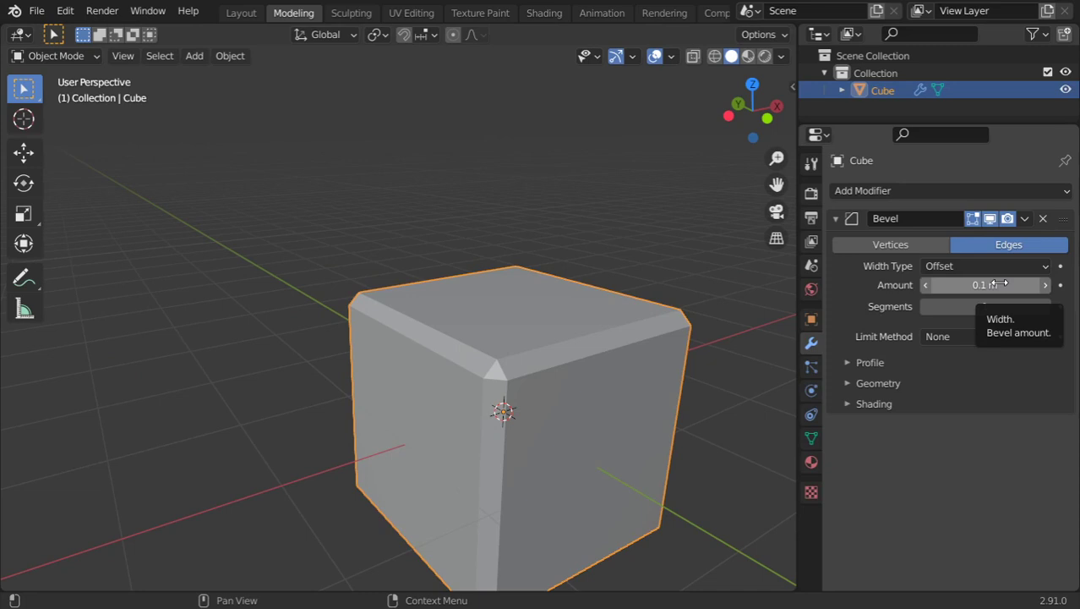
- Set the Bevel to 6 segments and 0.21 m amount, then inspect its subpanels
{"action": "left_click", "coordinate": [1046, 306]}
{"action": "left_click", "coordinate": [1046, 306]}
{"action": "left_click", "coordinate": [1045, 306]}
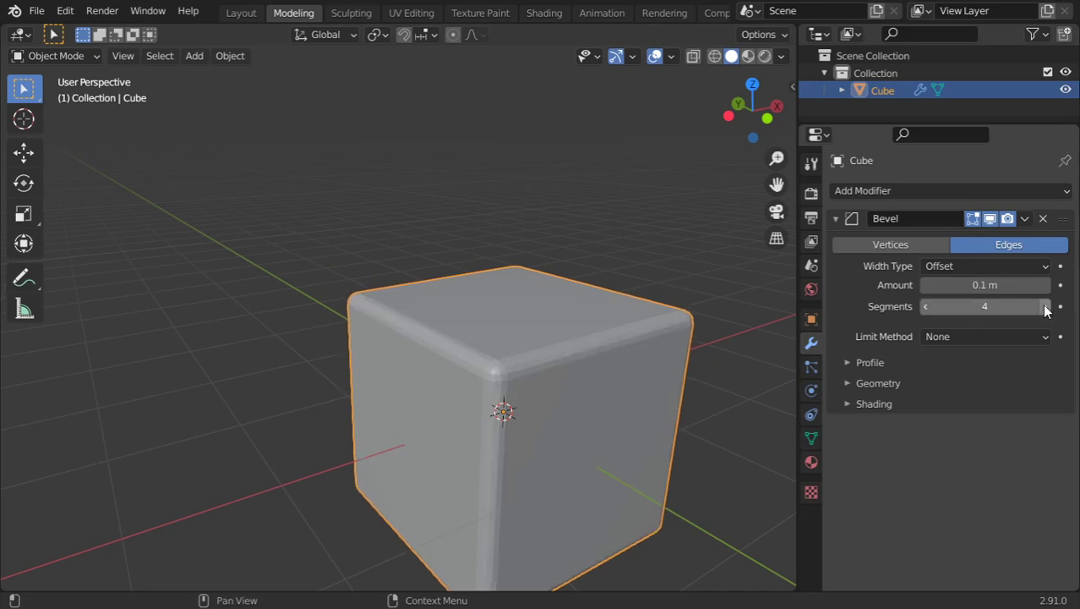
{"action": "left_click", "coordinate": [1045, 306]}
{"action": "left_click", "coordinate": [1046, 306]}
{"action": "mouse_move", "coordinate": [985, 285]}
{"action": "left_mouse_down"}
{"action": "mouse_move", "coordinate": [1019, 285]}
{"action": "mouse_move", "coordinate": [989, 306]}
{"action": "left_mouse_up"}
{"action": "left_click", "coordinate": [886, 385]}
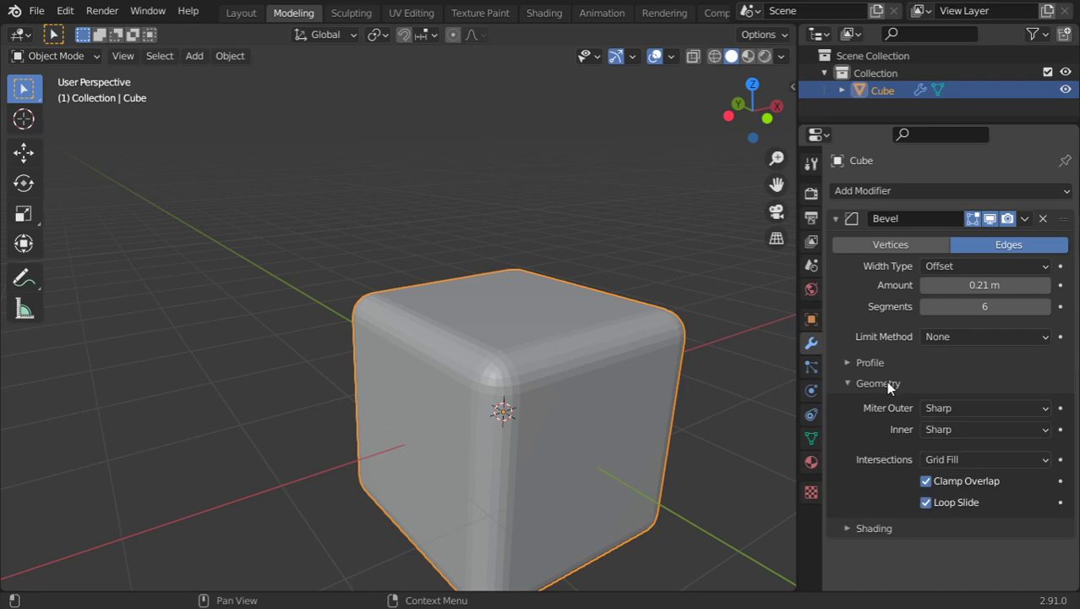
{"action": "left_click", "coordinate": [886, 383]}
{"action": "left_click", "coordinate": [880, 362]}
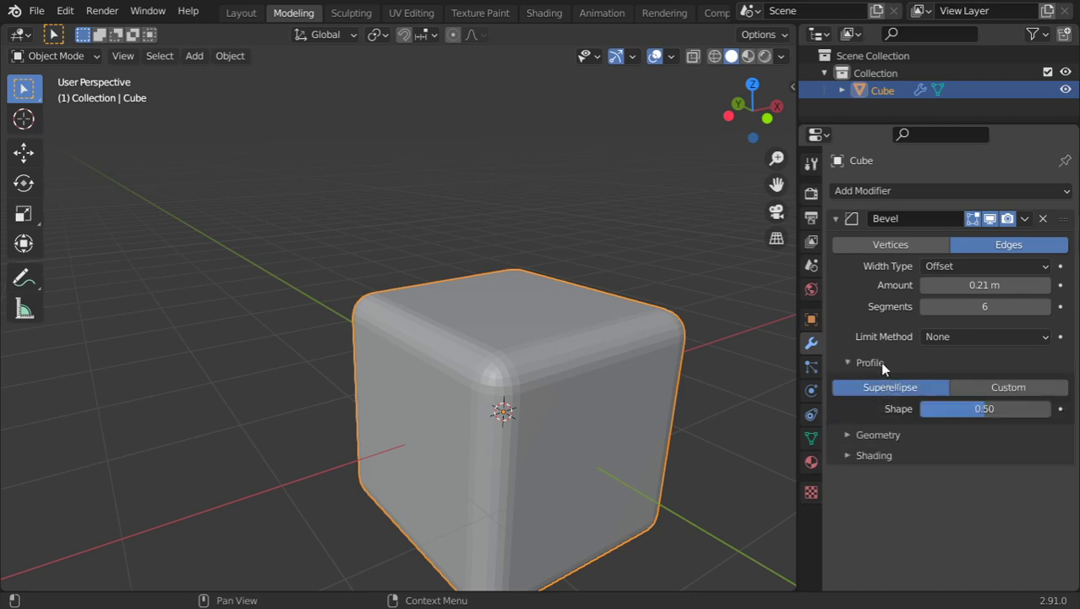
{"action": "left_click", "coordinate": [880, 362]}
{"action": "left_click", "coordinate": [879, 405]}
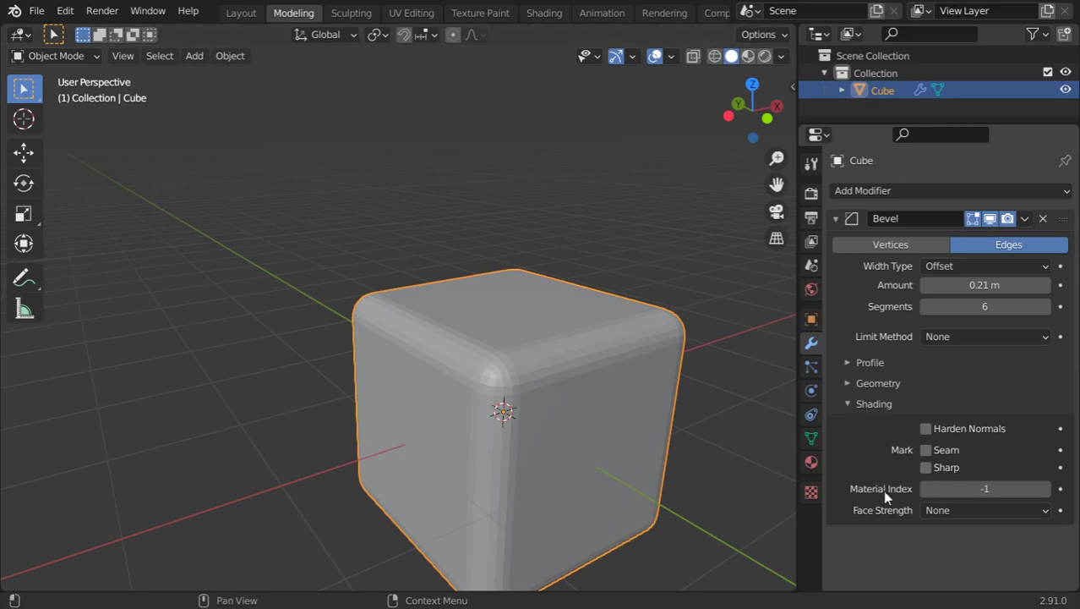
- Create a material named 'plastic' with a crimson red viewport display colour
{"action": "left_click", "coordinate": [810, 462]}
{"action": "left_click", "coordinate": [909, 263]}
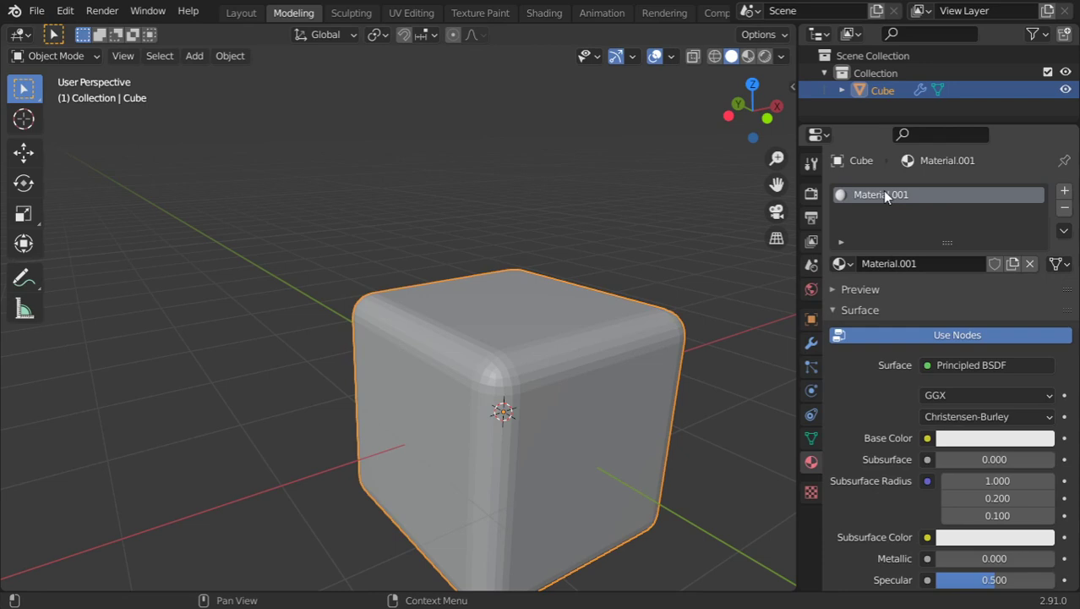
{"action": "left_click", "coordinate": [903, 267]}
{"action": "type", "text": "pla"}
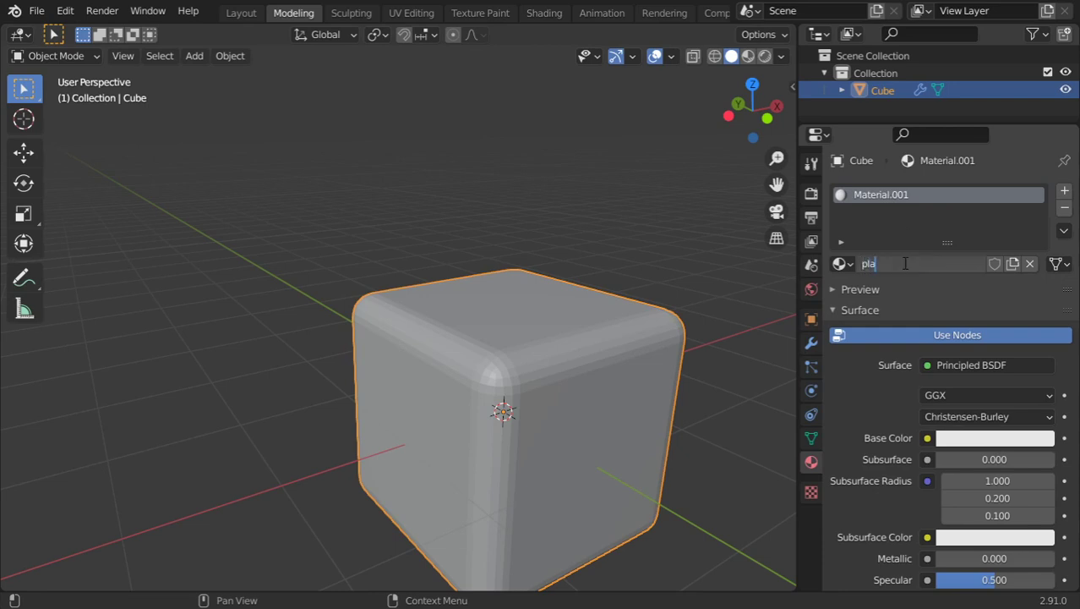
{"action": "type", "text": "stic"}
{"action": "key", "text": "Return"}
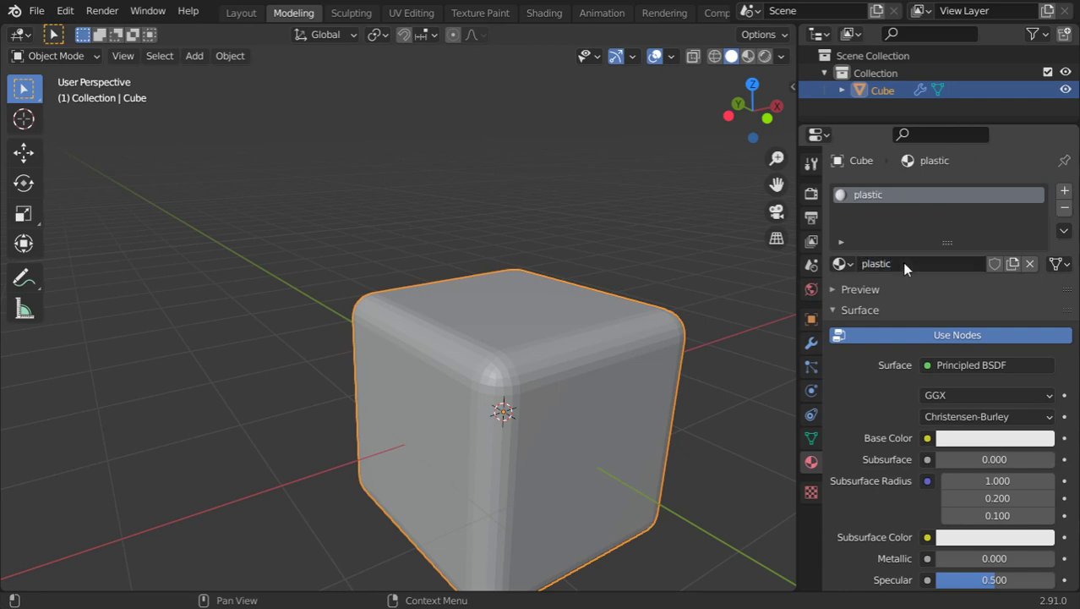
{"action": "scroll", "coordinate": [912, 408], "scroll_direction": "down", "scroll_amount": 12}
{"action": "scroll", "coordinate": [912, 414], "scroll_direction": "down", "scroll_amount": 2}
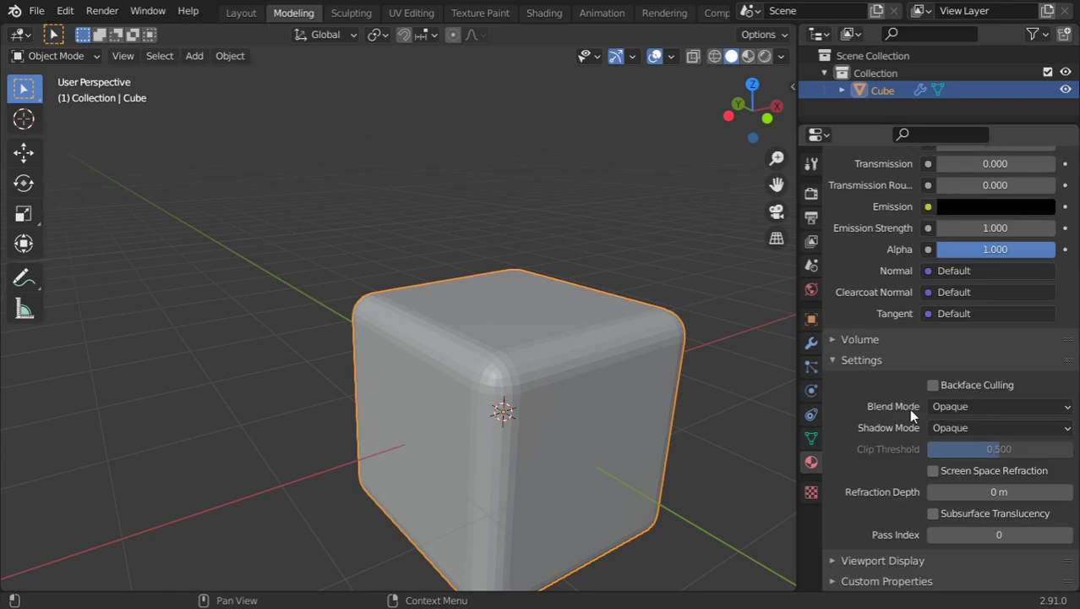
{"action": "left_click", "coordinate": [905, 558]}
{"action": "scroll", "coordinate": [930, 518], "scroll_direction": "down", "scroll_amount": 2}
{"action": "left_click", "coordinate": [965, 517]}
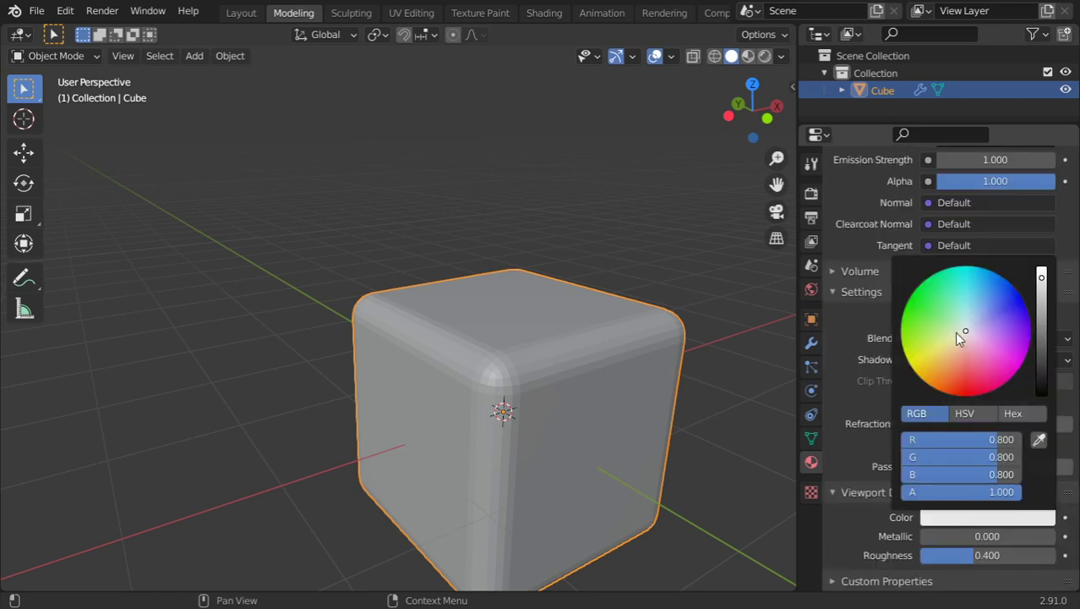
{"action": "left_click_drag", "start_coordinate": [960, 330], "coordinate": [982, 390]}
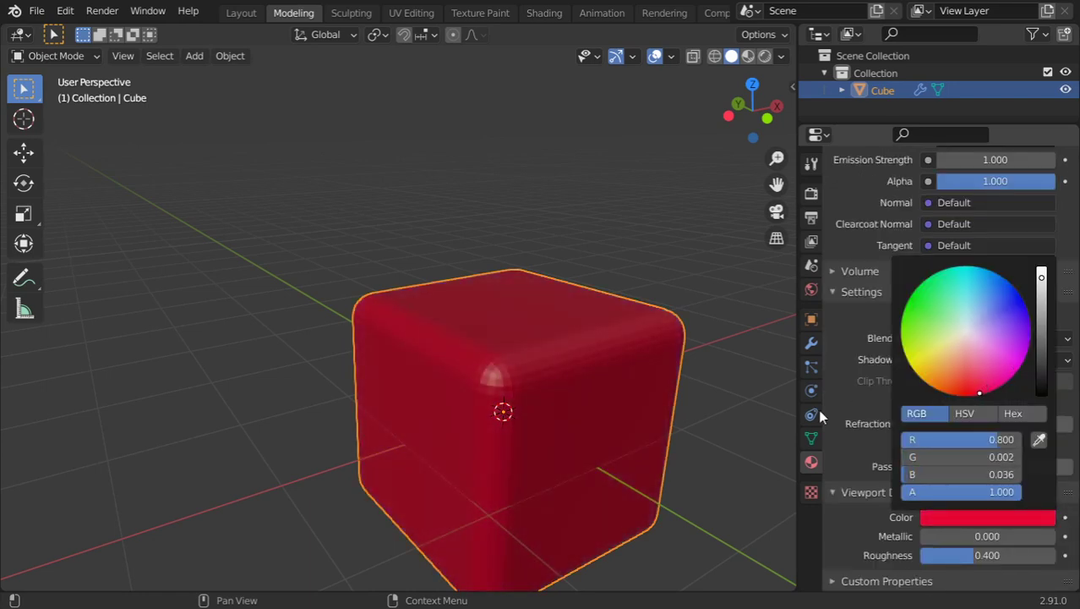
- Add a second material slot with a 'metal' material coloured blue in the viewport
{"action": "scroll", "coordinate": [877, 395], "scroll_direction": "up", "scroll_amount": 15}
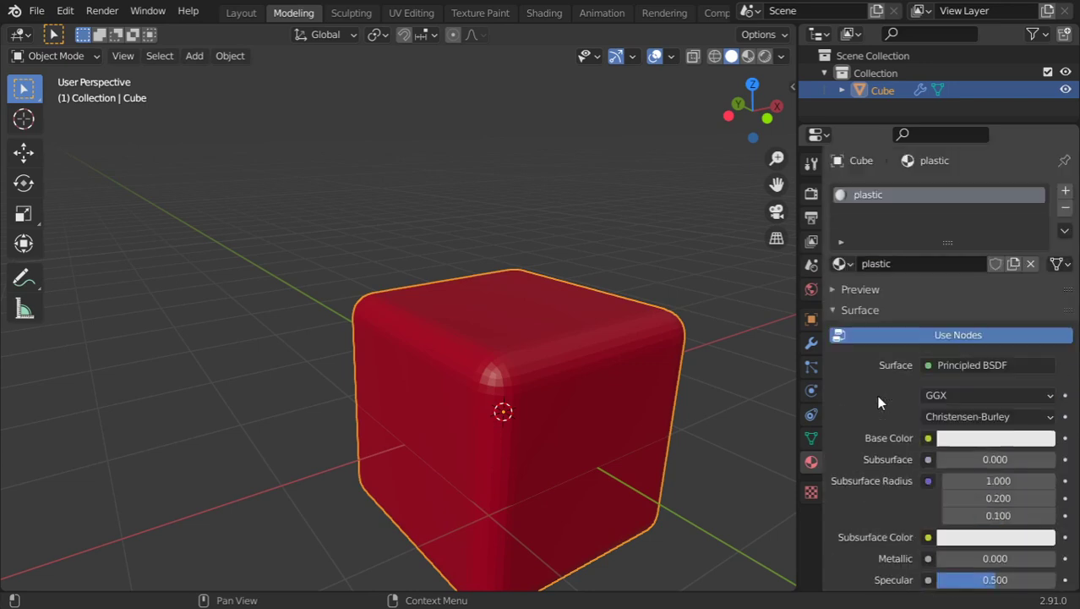
{"action": "left_click", "coordinate": [1066, 191]}
{"action": "left_click", "coordinate": [894, 298]}
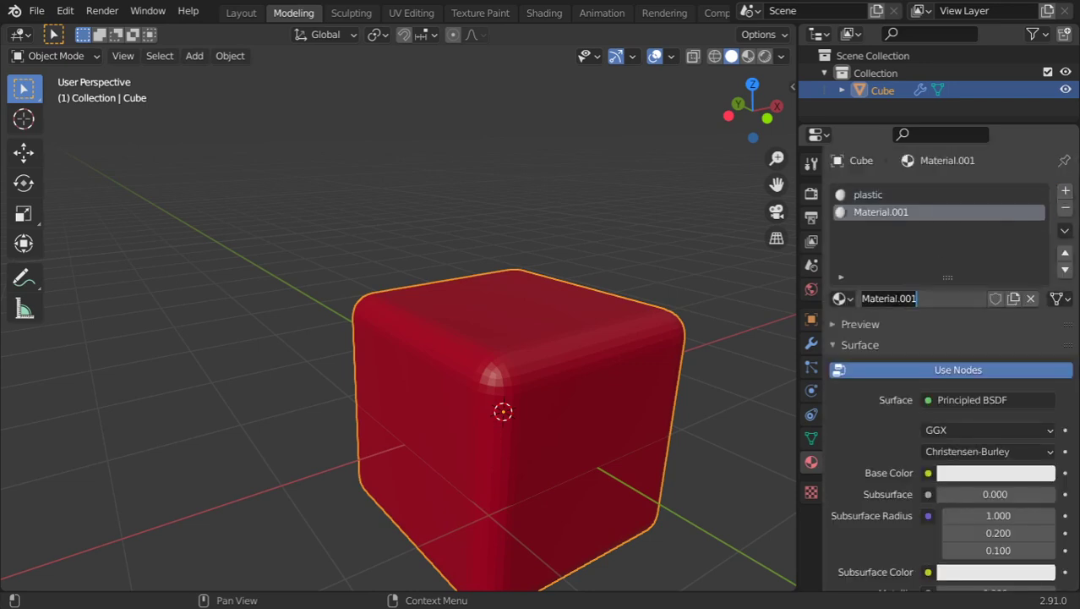
{"action": "type", "text": "metal"}
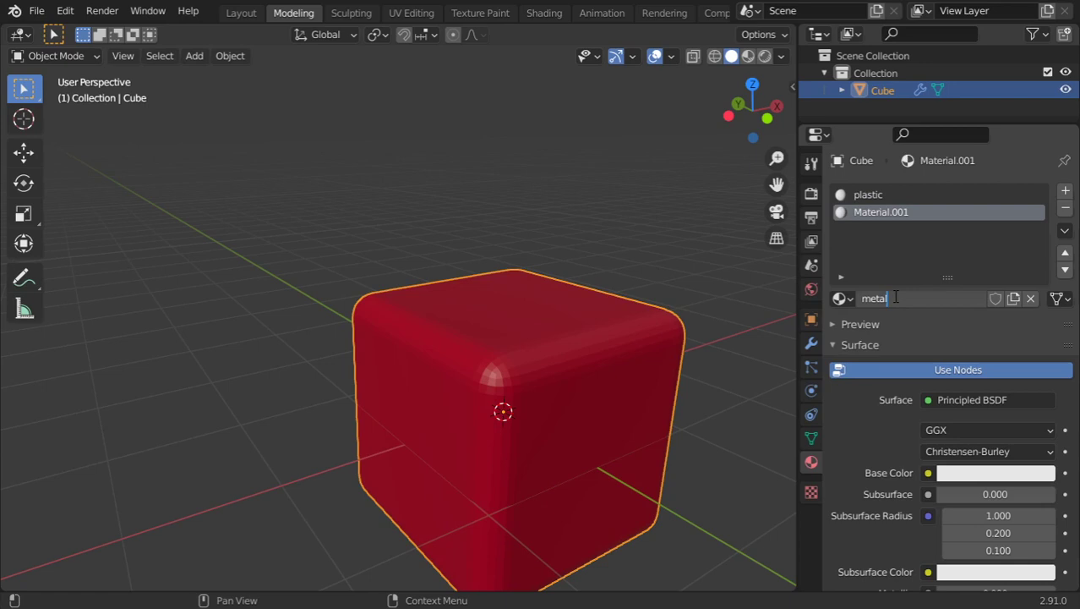
{"action": "key", "text": "Return"}
{"action": "scroll", "coordinate": [924, 383], "scroll_direction": "down", "scroll_amount": 20}
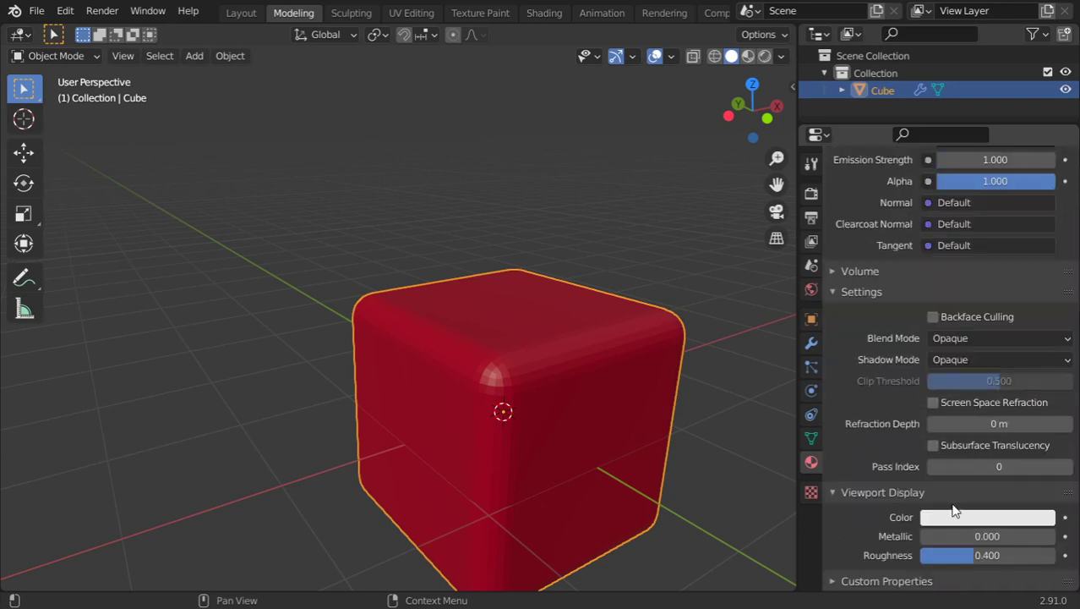
{"action": "left_click", "coordinate": [963, 517]}
{"action": "left_click", "coordinate": [1014, 293]}
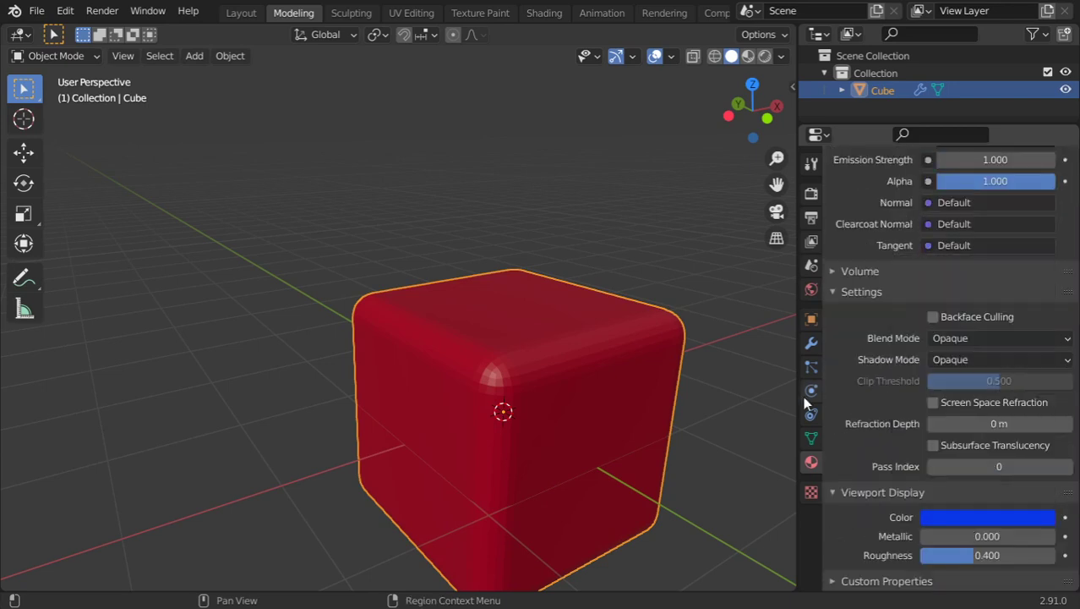
- Give the bevelled edges material index 1 (blue metal) and narrow the Amount to 0.06 m
{"action": "left_click", "coordinate": [811, 342]}
{"action": "left_click", "coordinate": [1046, 491]}
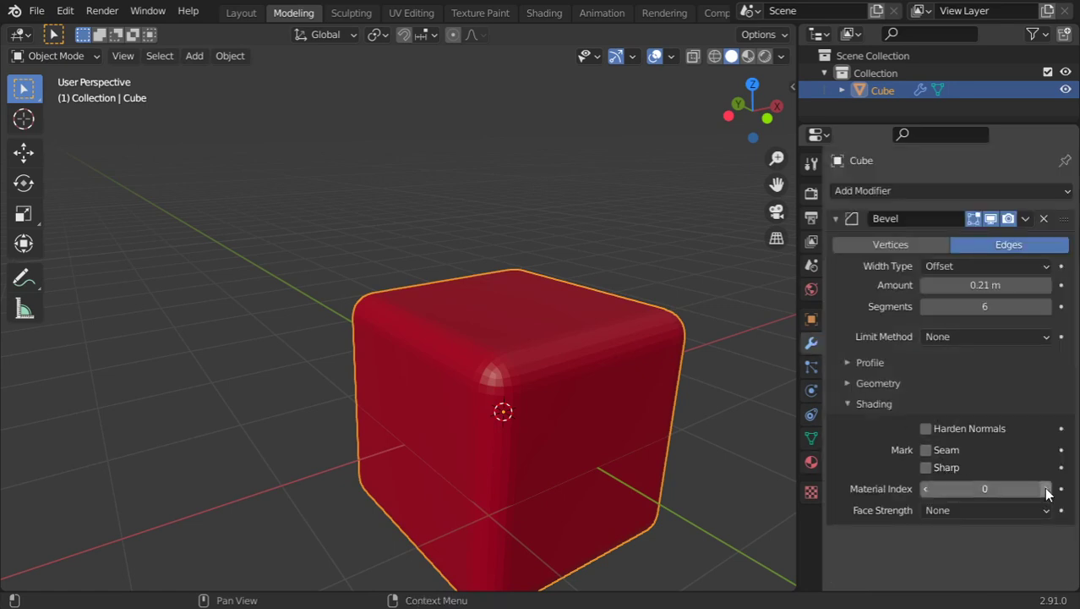
{"action": "left_click", "coordinate": [1047, 490]}
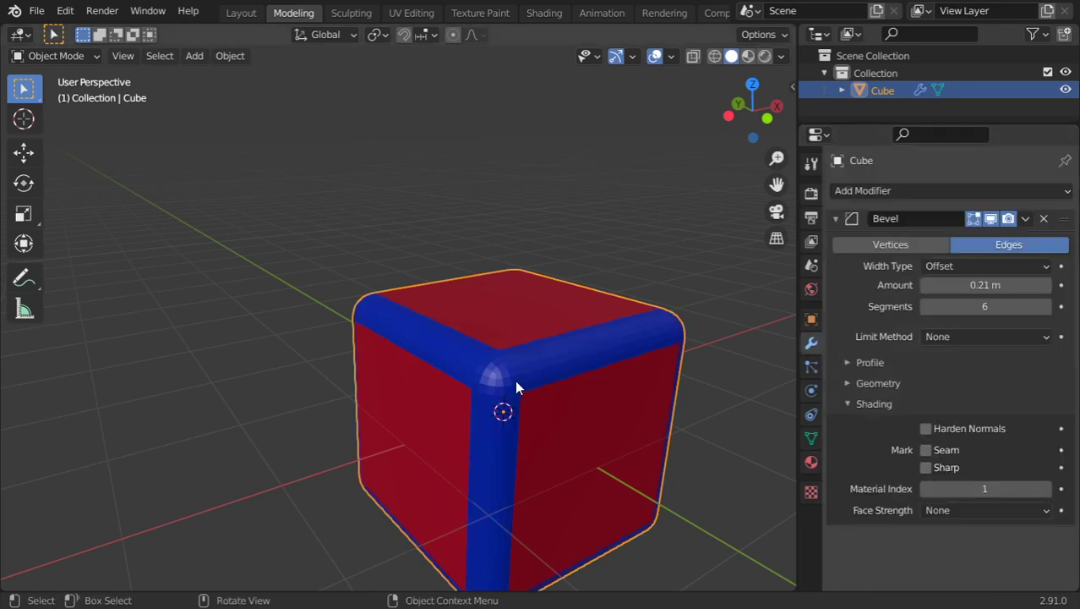
{"action": "scroll", "coordinate": [560, 364], "scroll_direction": "up", "scroll_amount": 2}
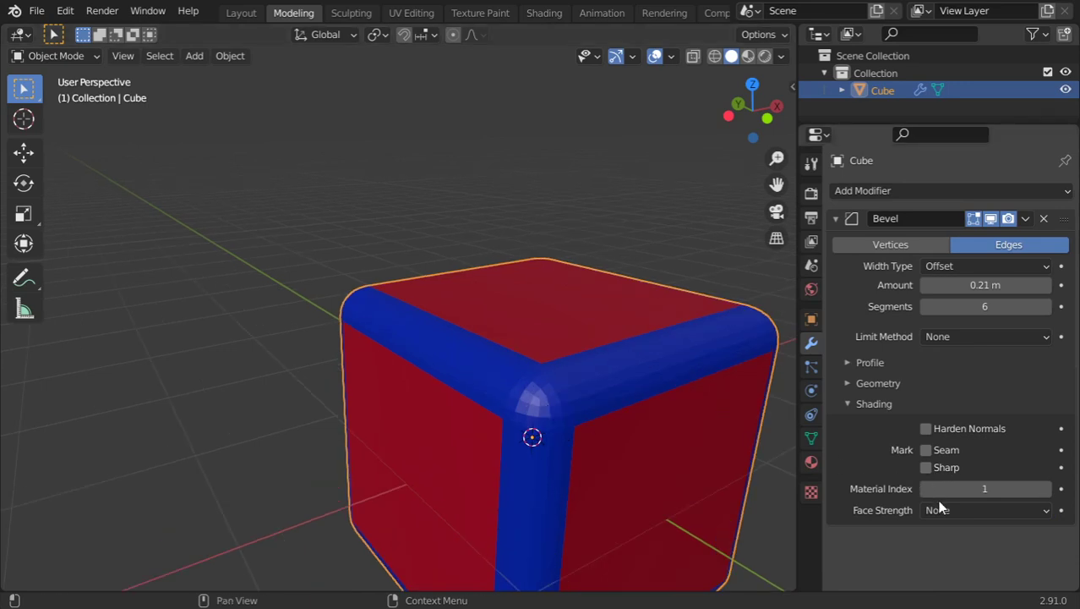
{"action": "left_click_drag", "start_coordinate": [984, 285], "coordinate": [940, 285]}
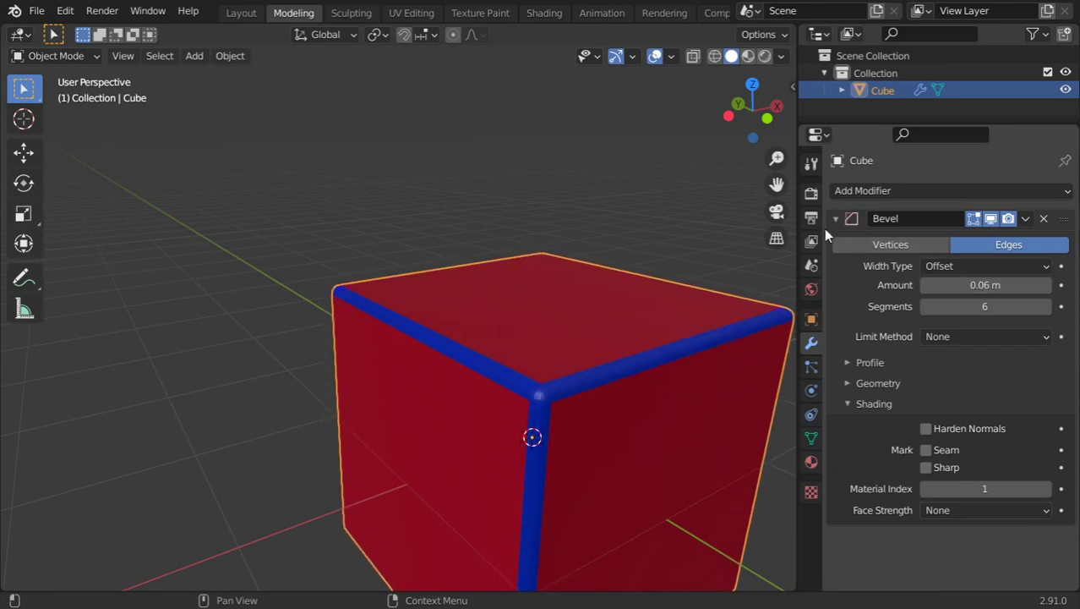
- Delete the Bevel modifier from the cube
{"action": "scroll", "coordinate": [586, 343], "scroll_direction": "down", "scroll_amount": 5}
{"action": "middle_click_drag", "start_coordinate": [392, 367], "coordinate": [492, 332]}
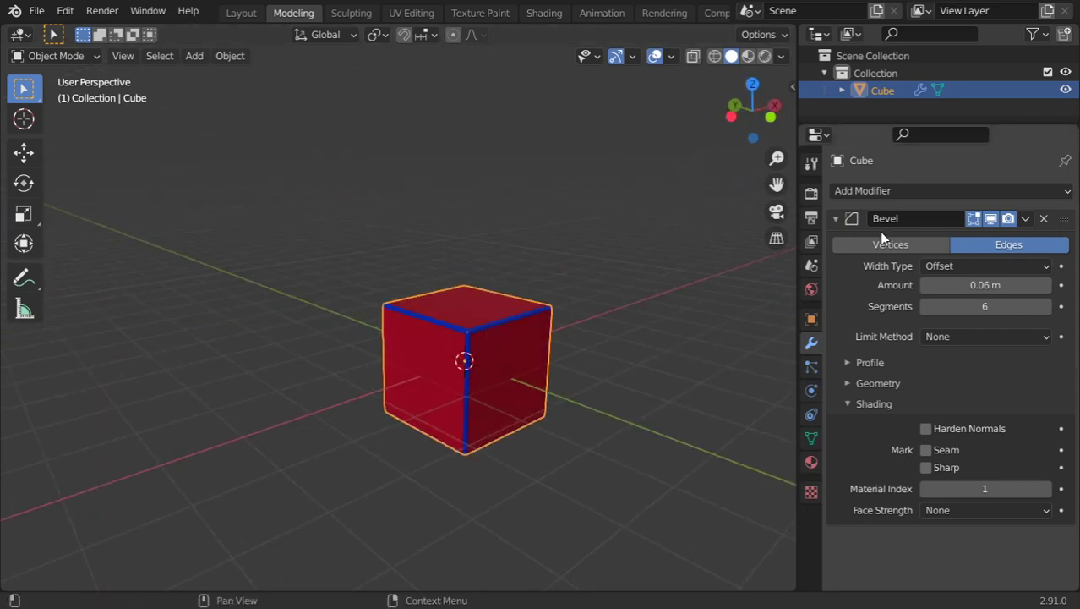
{"action": "left_click", "coordinate": [1045, 218]}
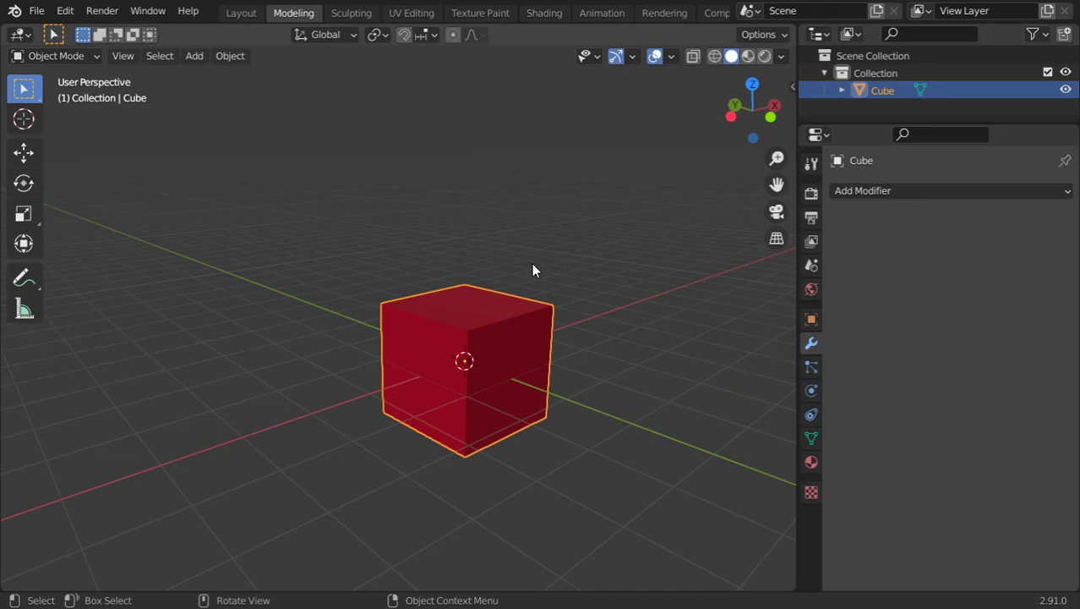
- Add a cylinder and raise it along Z so it pokes above the cube
{"action": "left_click", "coordinate": [939, 191]}
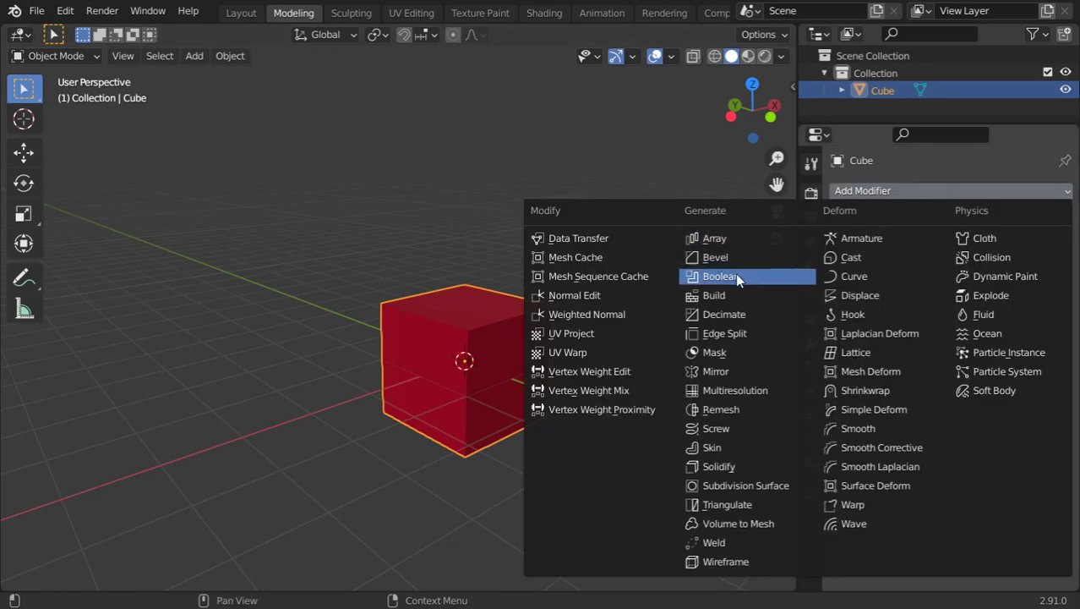
{"action": "key", "text": "Escape"}
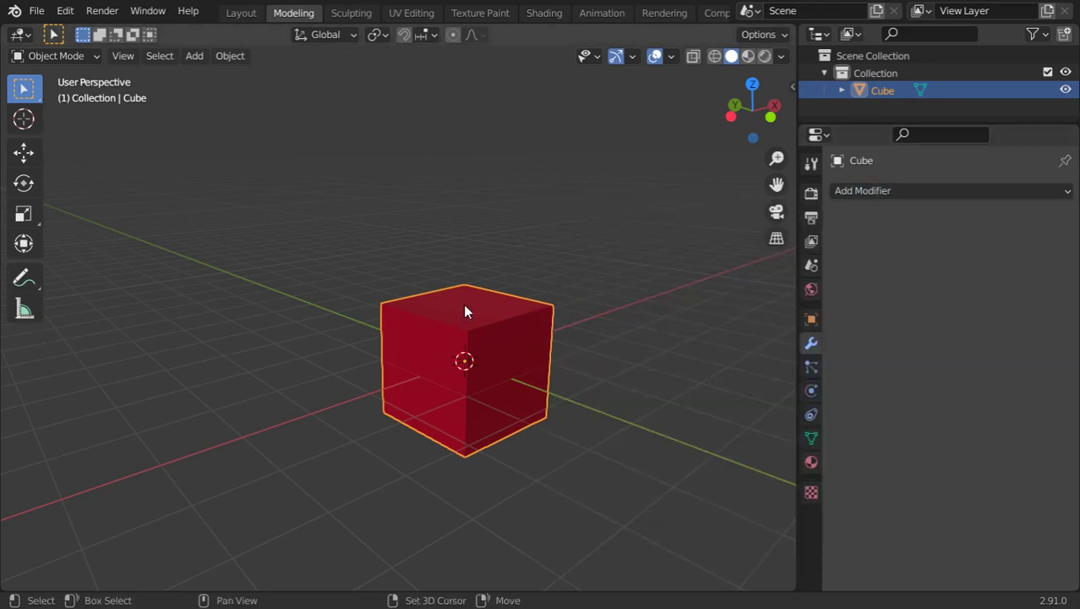
{"action": "key", "text": "shift+a"}
{"action": "mouse_move", "coordinate": [466, 254]}
{"action": "left_click", "coordinate": [540, 346]}
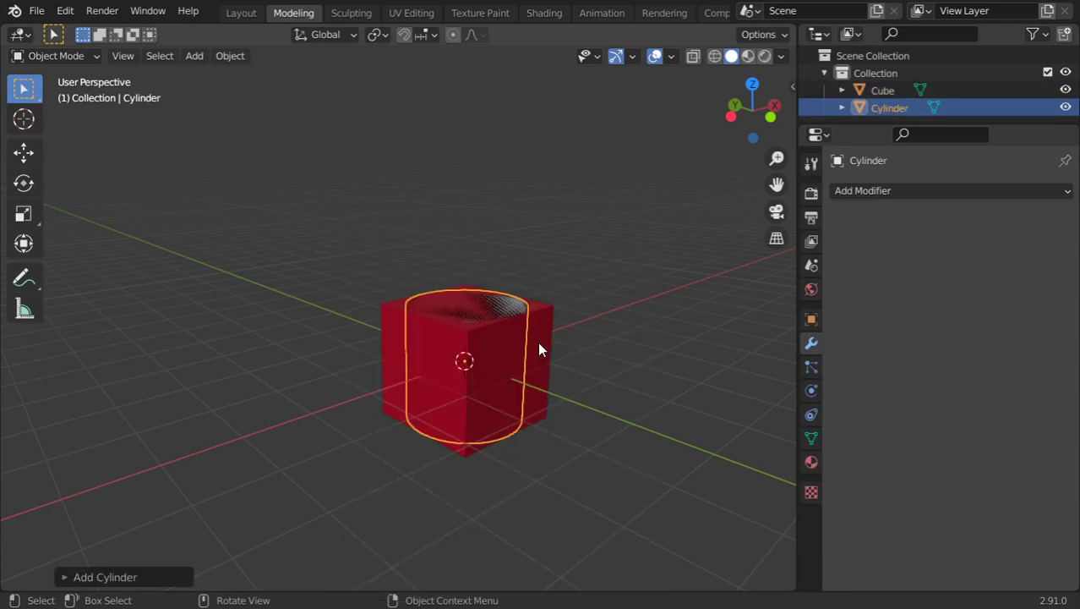
{"action": "key", "text": "g"}
{"action": "key", "text": "z"}
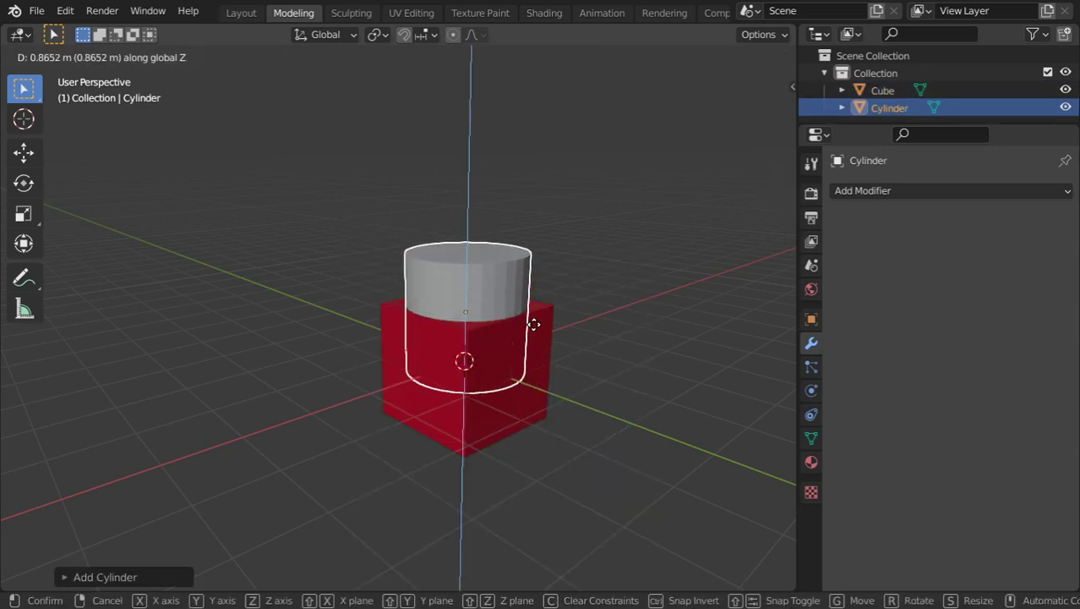
{"action": "left_click", "coordinate": [534, 320]}
- Give the cube a Boolean Difference modifier using the Cylinder as its cutter
{"action": "left_click", "coordinate": [546, 312]}
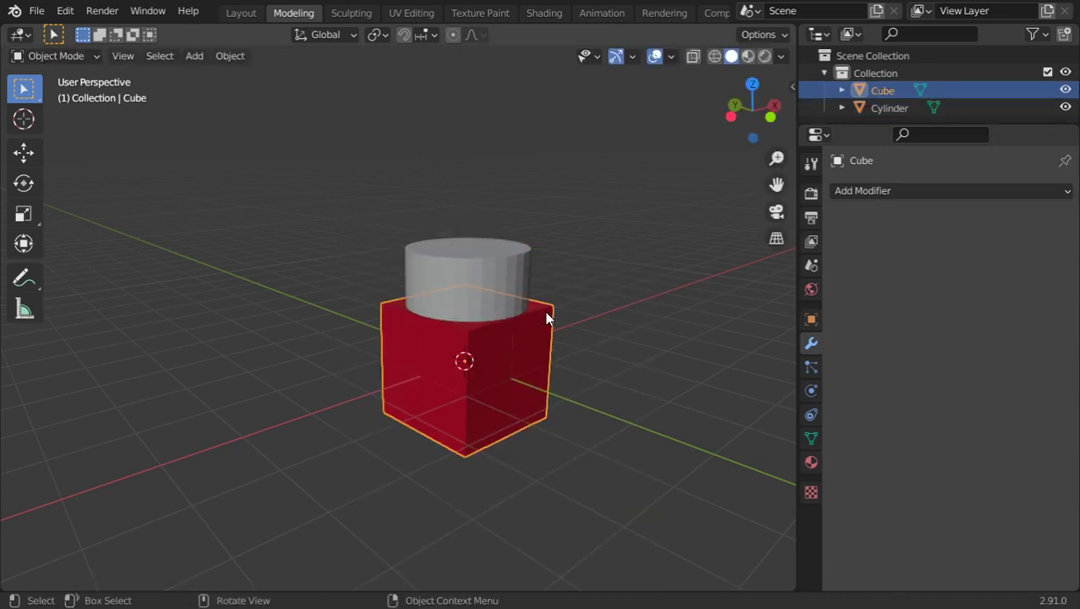
{"action": "left_click", "coordinate": [880, 194]}
{"action": "left_click", "coordinate": [754, 273]}
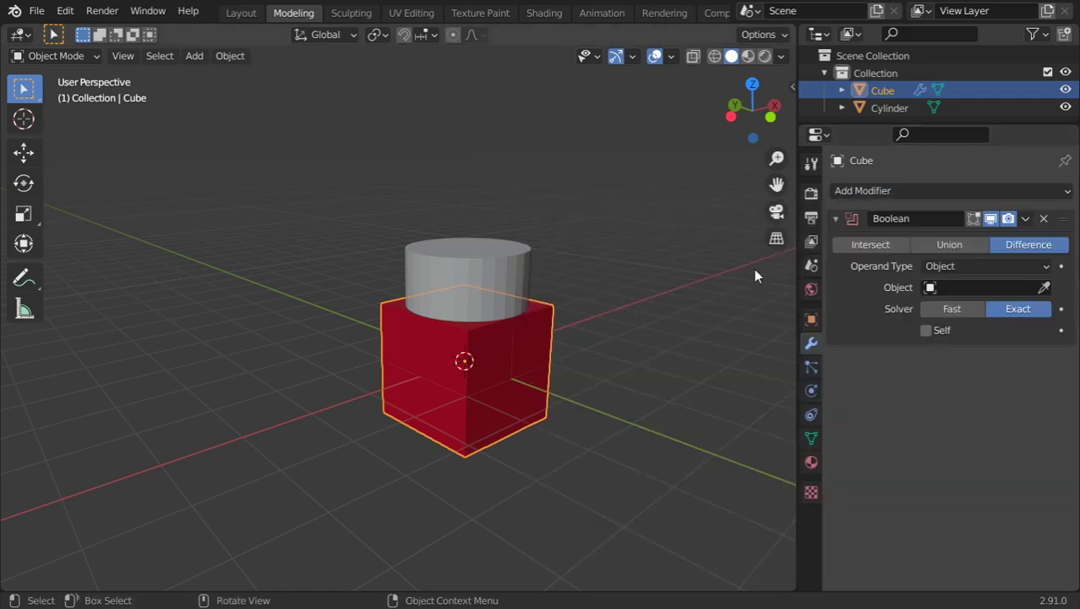
{"action": "left_click", "coordinate": [1026, 287]}
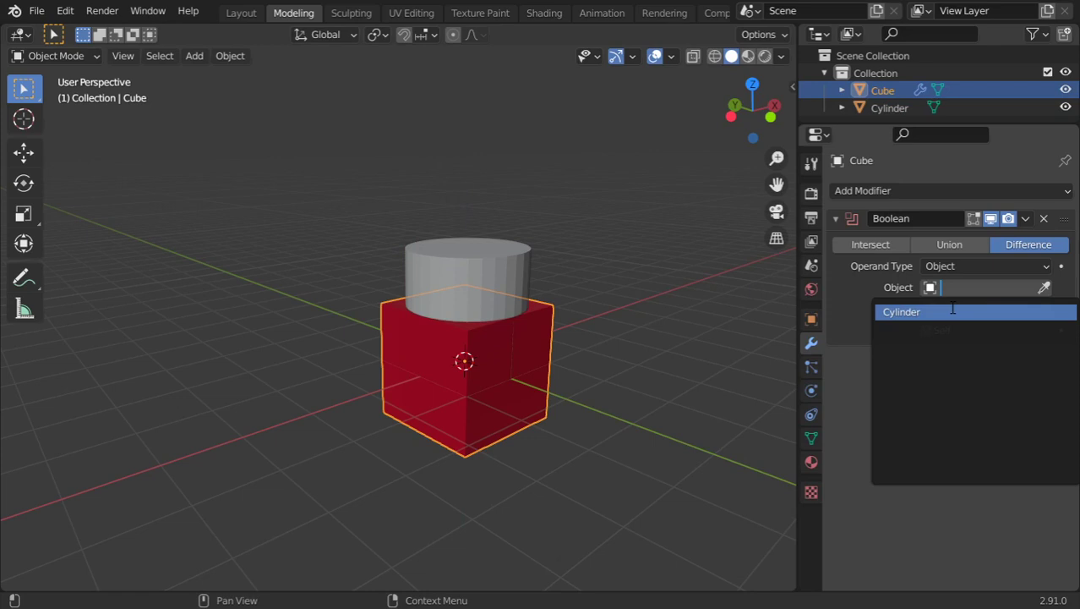
{"action": "left_click", "coordinate": [1045, 287]}
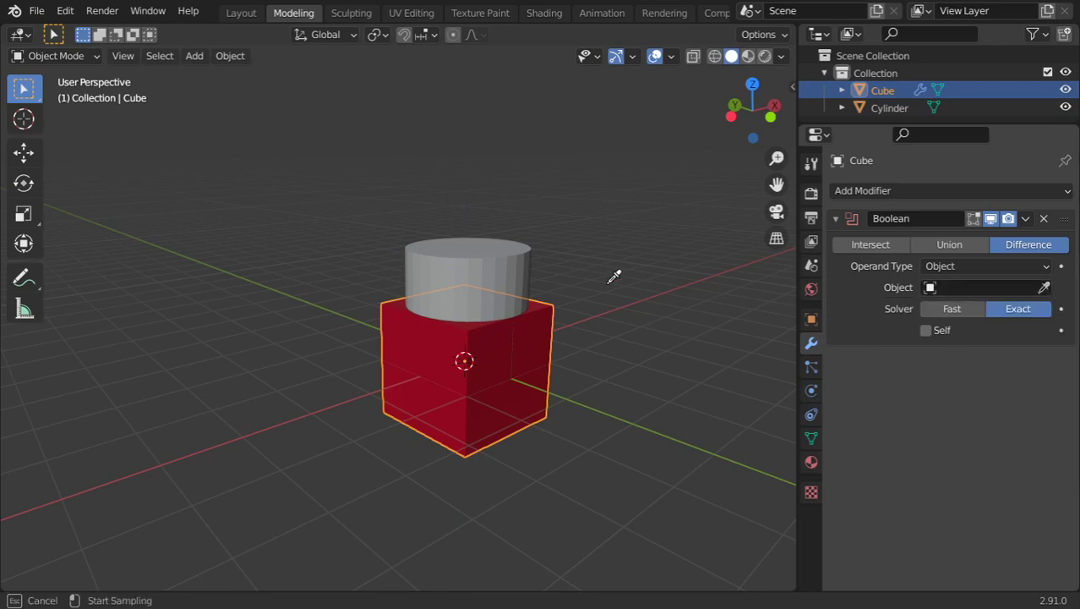
{"action": "left_click", "coordinate": [511, 255]}
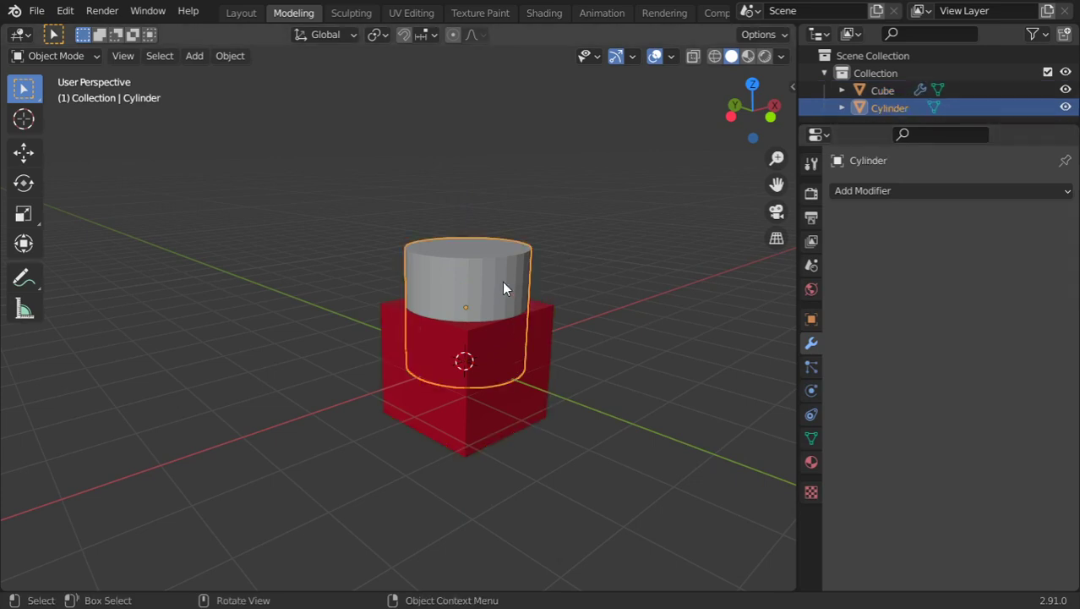
- In wireframe shading, apply the Boolean modifier to the cube
{"action": "key", "text": "z"}
{"action": "left_click", "coordinate": [105, 276]}
{"action": "scroll", "coordinate": [503, 322], "scroll_direction": "up", "scroll_amount": 5}
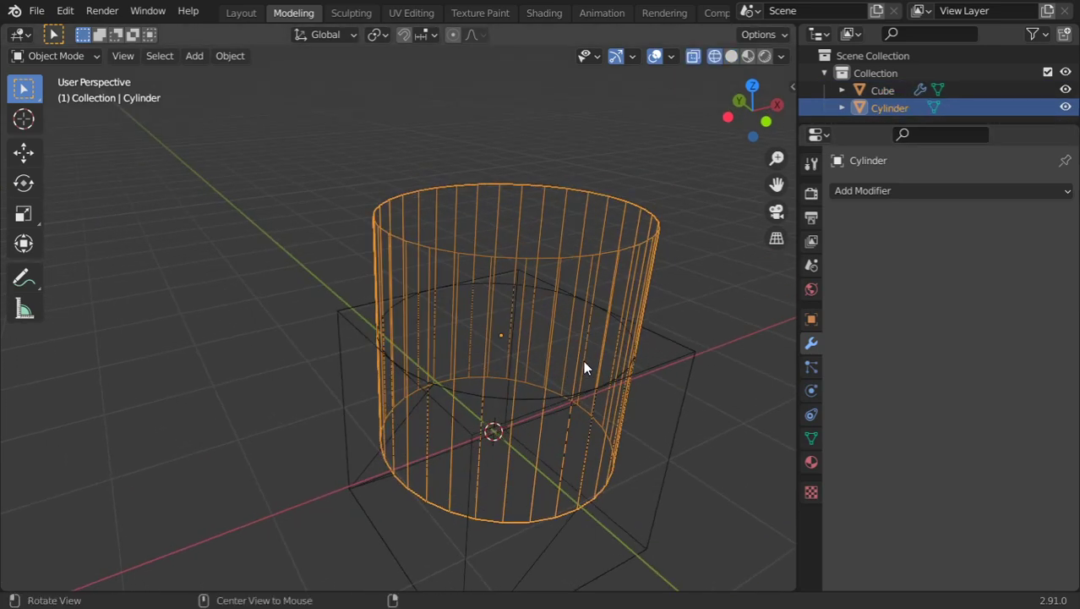
{"action": "middle_click_drag", "start_coordinate": [633, 385], "coordinate": [579, 389]}
{"action": "left_click", "coordinate": [632, 316]}
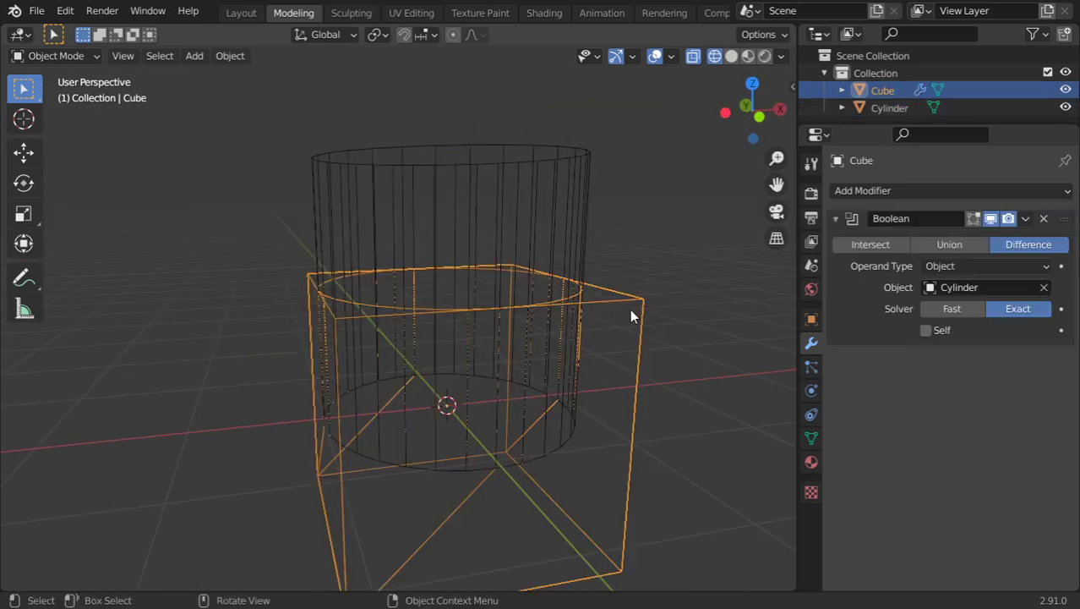
{"action": "left_click", "coordinate": [1023, 219]}
{"action": "left_click", "coordinate": [1007, 234]}
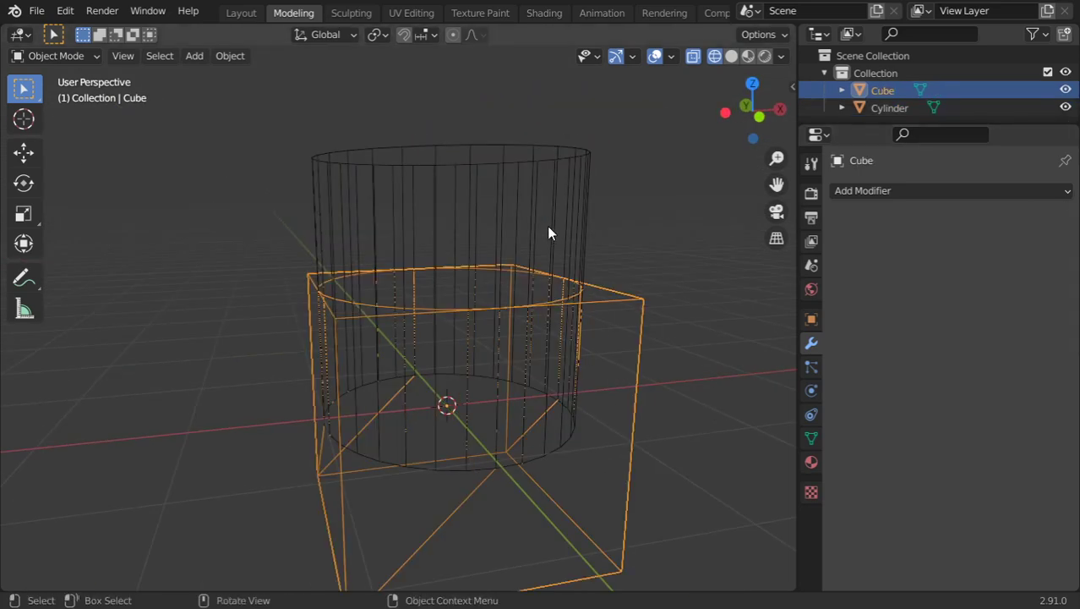
- Hide the cutter cylinder and return to solid shading
{"action": "left_click", "coordinate": [548, 232]}
{"action": "key", "text": "h"}
{"action": "mouse_move", "coordinate": [544, 252]}
{"action": "middle_mouse_down"}
{"action": "mouse_move", "coordinate": [579, 305]}
{"action": "mouse_move", "coordinate": [536, 274]}
{"action": "mouse_move", "coordinate": [550, 345]}
{"action": "mouse_move", "coordinate": [622, 316]}
{"action": "mouse_move", "coordinate": [533, 316]}
{"action": "mouse_move", "coordinate": [575, 308]}
{"action": "mouse_move", "coordinate": [535, 259]}
{"action": "middle_mouse_up"}
{"action": "key", "text": "shift+z"}
{"action": "scroll", "coordinate": [562, 306], "scroll_direction": "down", "scroll_amount": 2}
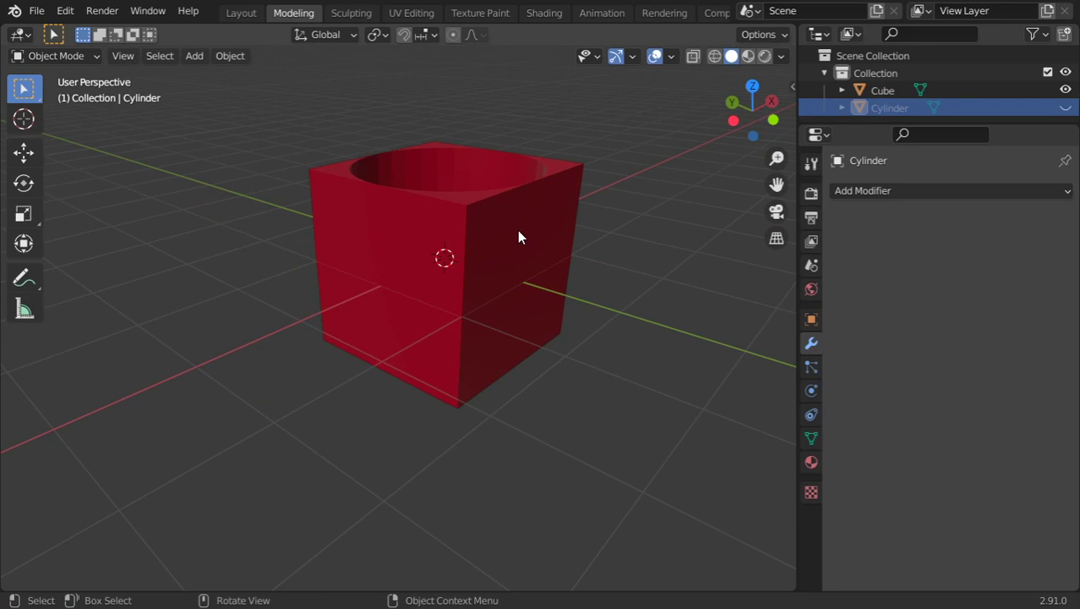
- Unhide the Cylinder, shrink it, shift it along Y and rotate it 90° about X
{"action": "left_click", "coordinate": [470, 202]}
{"action": "key", "text": "alt+h"}
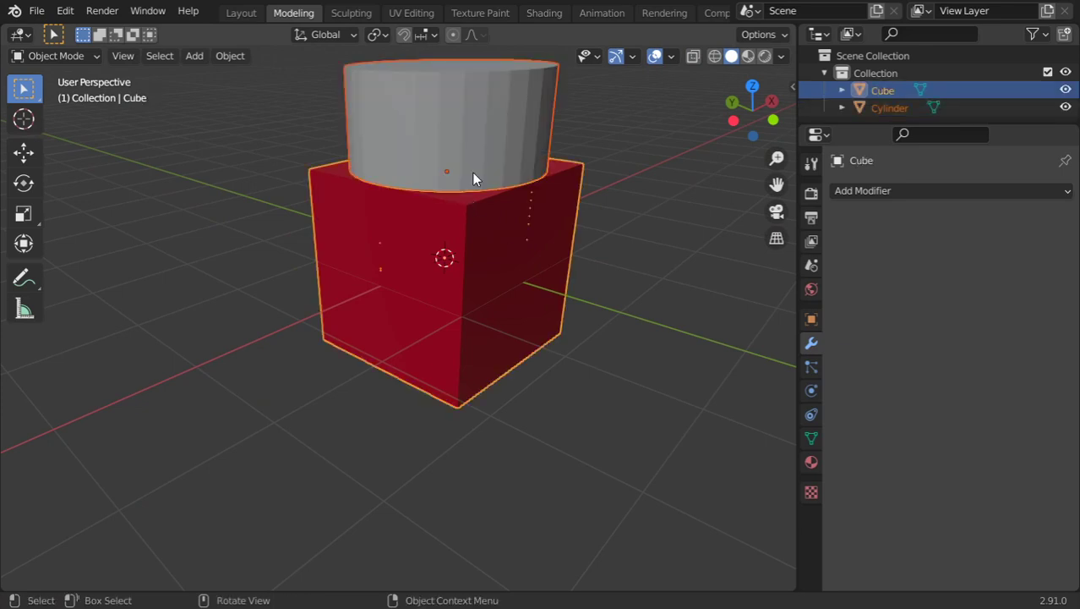
{"action": "left_click", "coordinate": [478, 157]}
{"action": "scroll", "coordinate": [473, 195], "scroll_direction": "down", "scroll_amount": 4}
{"action": "key", "text": "s"}
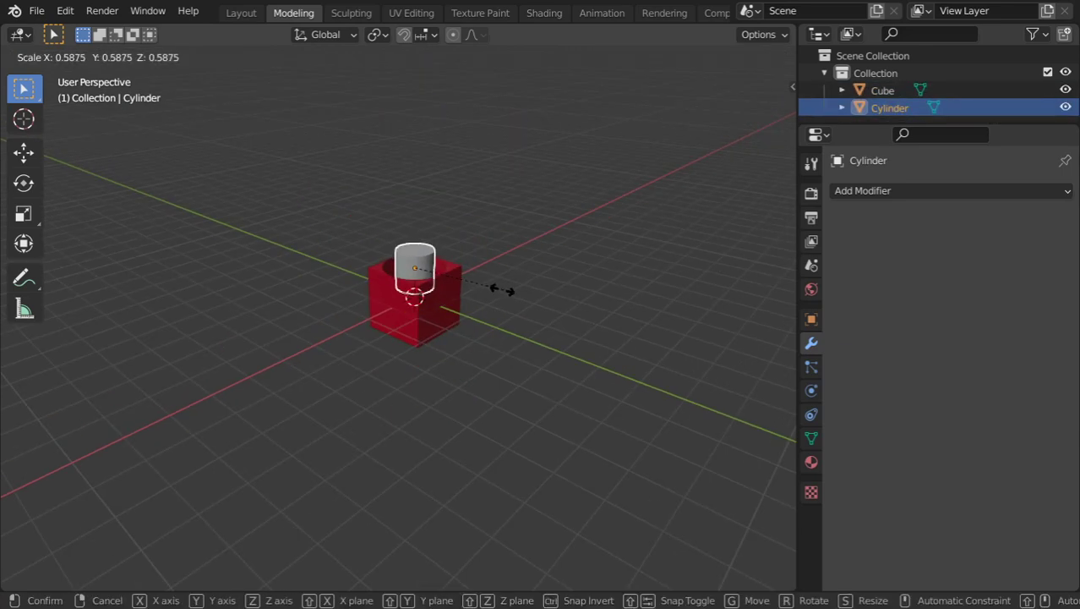
{"action": "left_click", "coordinate": [497, 292]}
{"action": "key", "text": "g"}
{"action": "key", "text": "y"}
{"action": "left_click", "coordinate": [546, 325]}
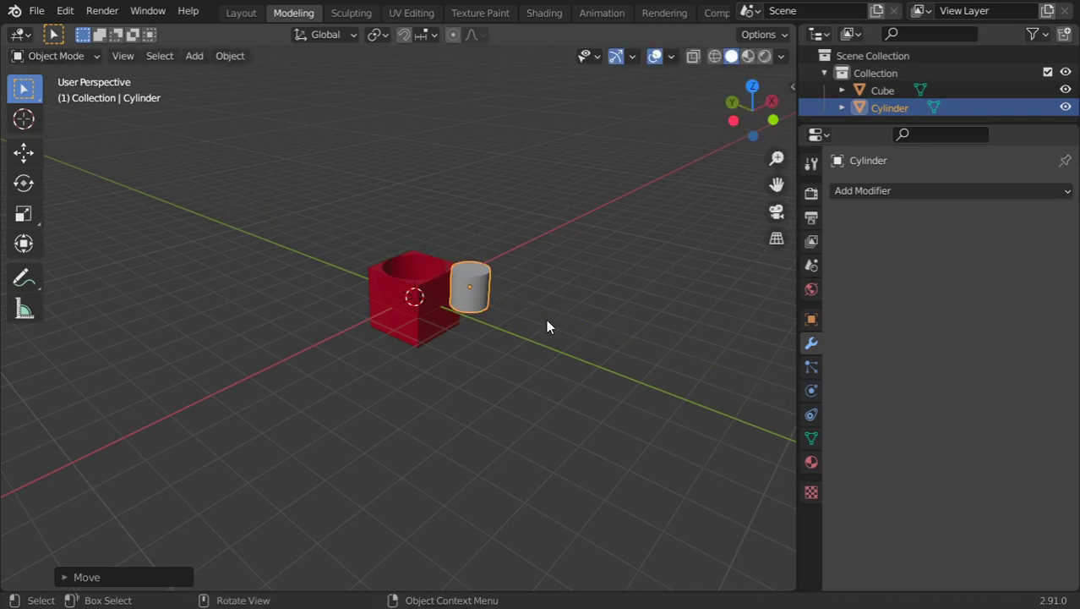
{"action": "type", "text": "rx90"}
{"action": "key", "text": "Return"}
- In Right Orthographic view, push the Cylinder partly into the cube's side face
{"action": "middle_click_drag", "start_coordinate": [546, 319], "coordinate": [547, 284]}
{"action": "scroll", "coordinate": [547, 284], "scroll_direction": "up", "scroll_amount": 5}
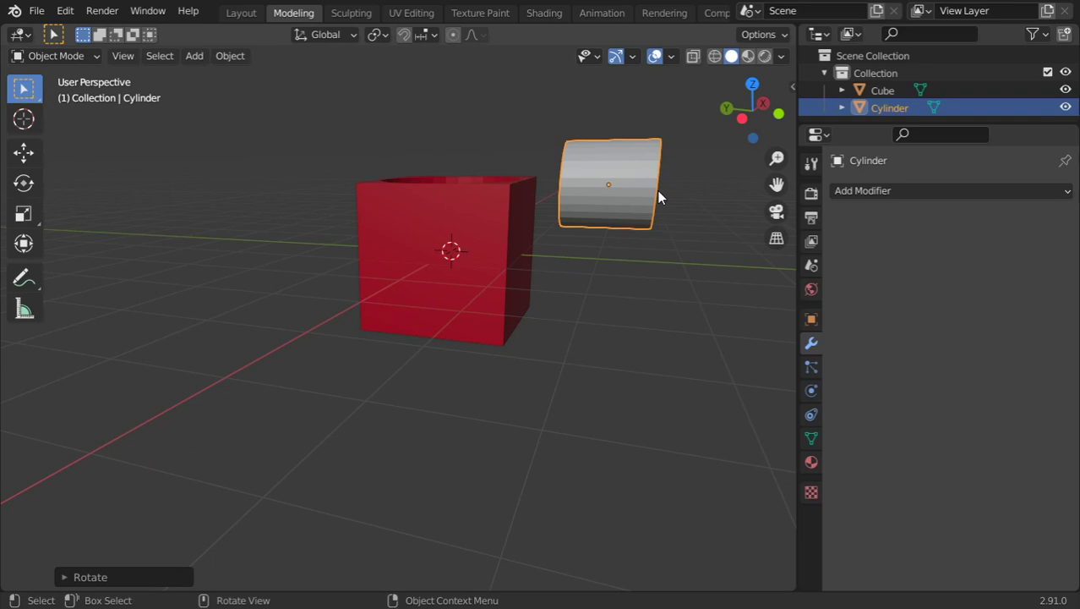
{"action": "key", "text": "KP_1"}
{"action": "key", "text": "KP_6"}
{"action": "key", "text": "KP_3"}
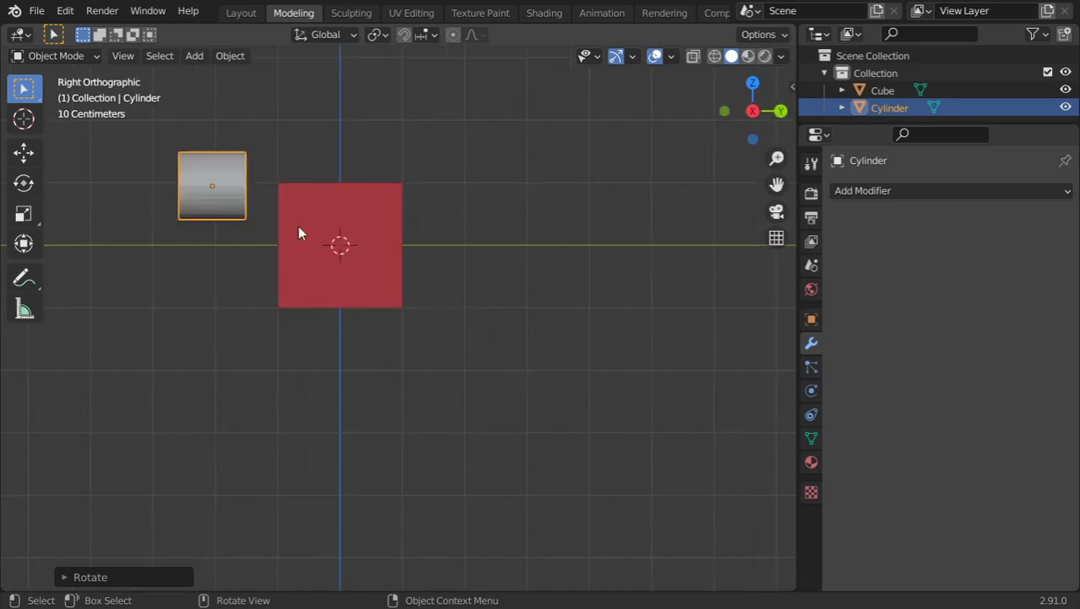
{"action": "key", "text": "g"}
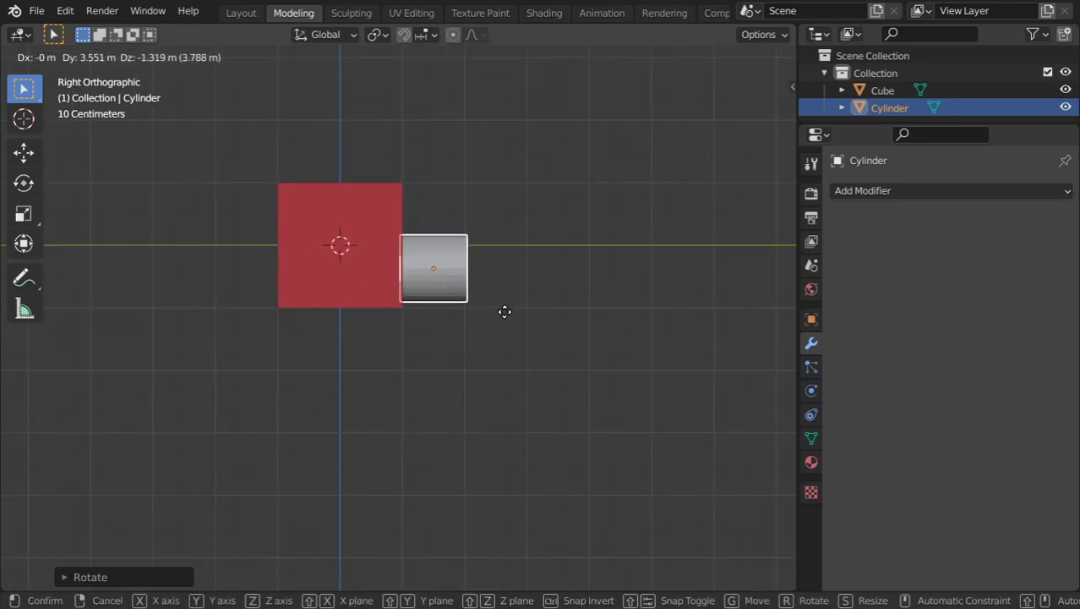
{"action": "left_click", "coordinate": [505, 317]}
{"action": "scroll", "coordinate": [504, 317], "scroll_direction": "up", "scroll_amount": 3}
{"action": "middle_click_drag", "start_coordinate": [504, 317], "coordinate": [396, 349]}
- Leave only the cube selected
{"action": "left_click", "coordinate": [427, 156]}
{"action": "left_click", "coordinate": [484, 233], "text": "shift"}
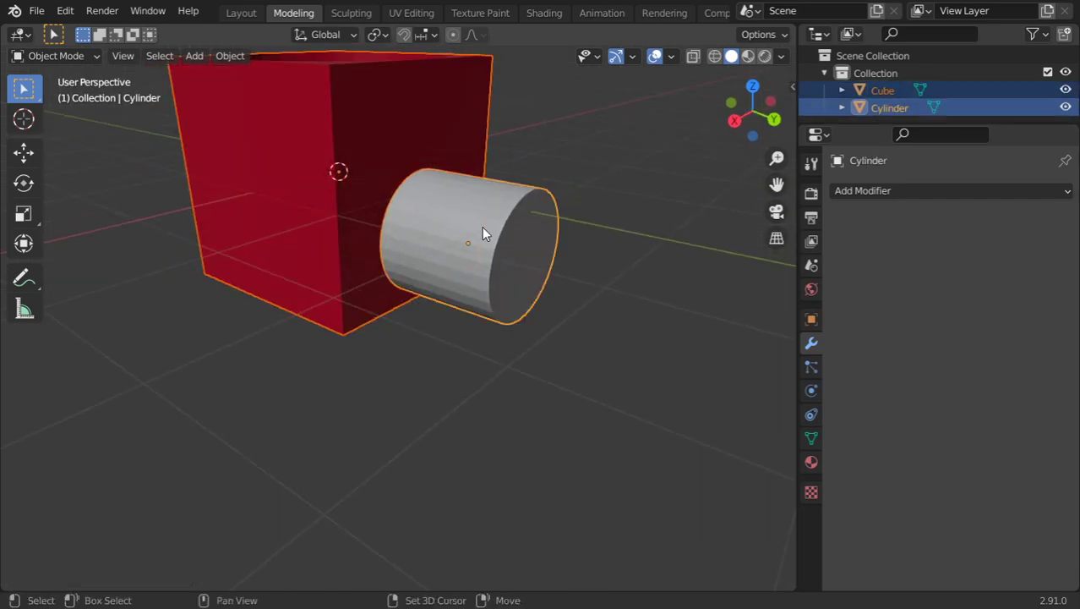
{"action": "left_click", "coordinate": [748, 241]}
{"action": "left_click", "coordinate": [415, 161]}
- Add a Boolean modifier to the cube set to Union with Cylinder
{"action": "left_click", "coordinate": [908, 189]}
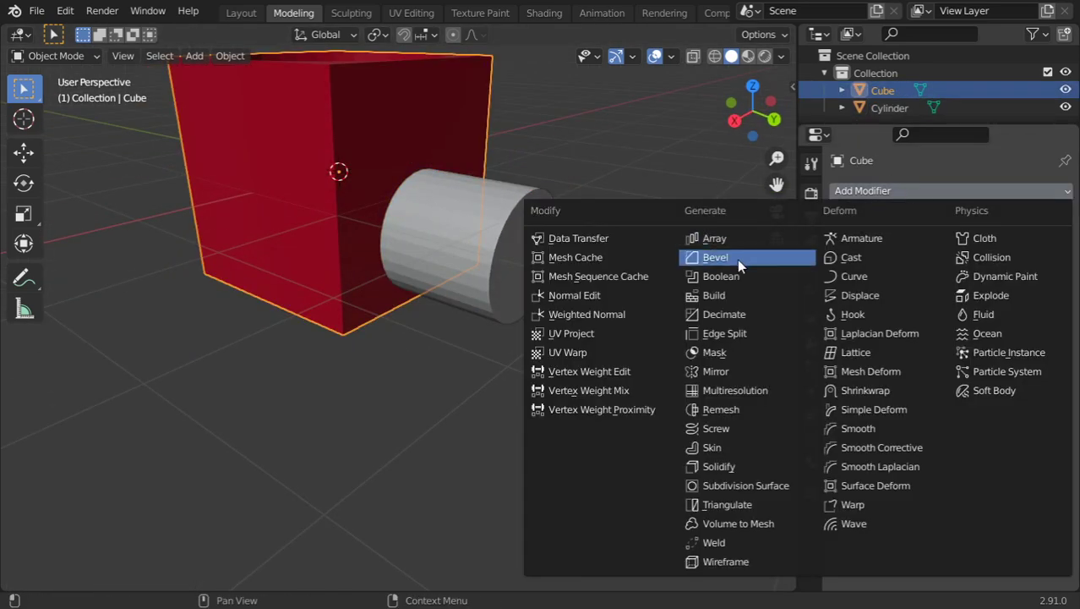
{"action": "left_click", "coordinate": [737, 274]}
{"action": "left_click", "coordinate": [942, 246]}
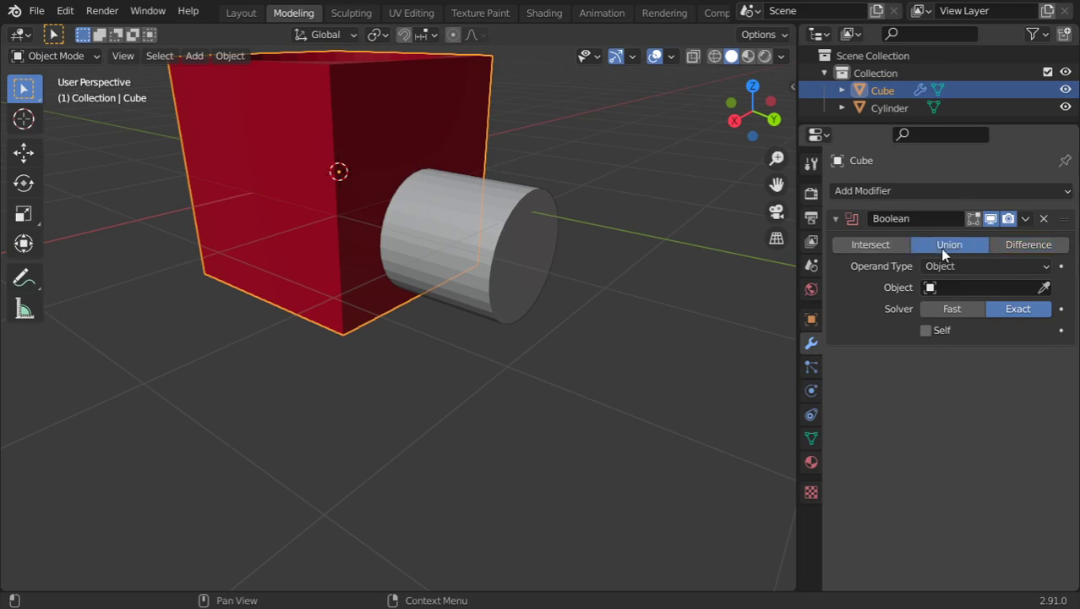
{"action": "left_click", "coordinate": [980, 287]}
{"action": "left_click", "coordinate": [952, 310]}
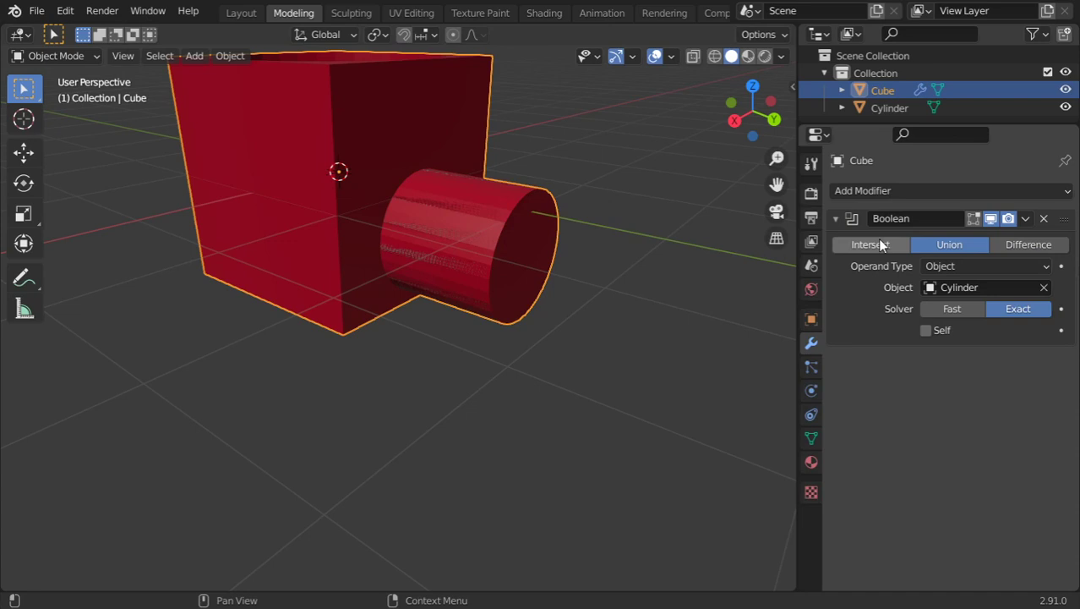
- Reposition the Cylinder along Y to adjust how it merges with the cube
{"action": "middle_click_drag", "start_coordinate": [505, 263], "coordinate": [524, 211]}
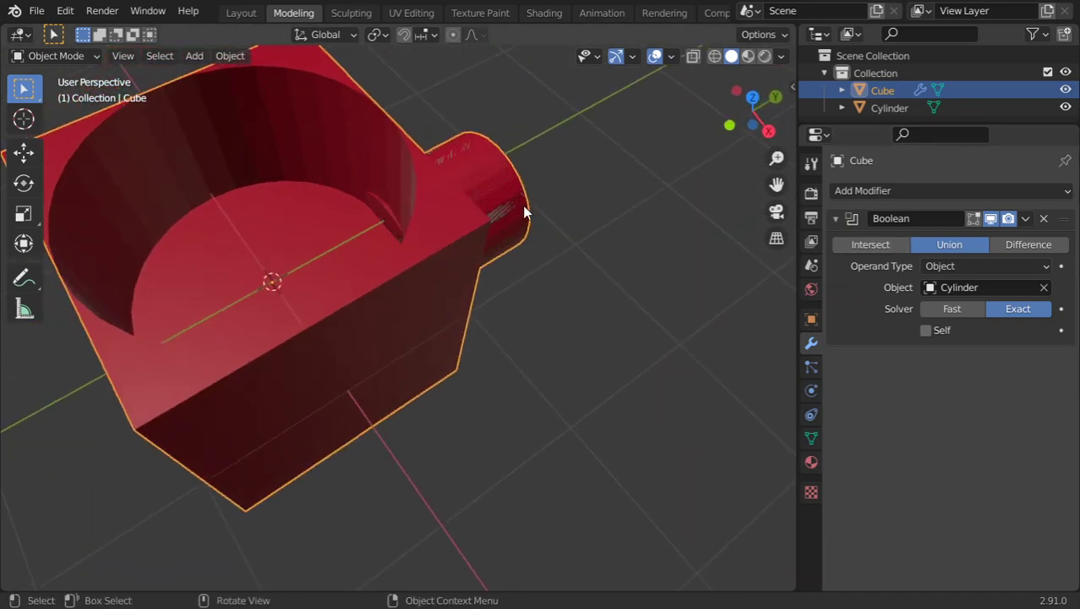
{"action": "left_click", "coordinate": [503, 257]}
{"action": "scroll", "coordinate": [503, 258], "scroll_direction": "up", "scroll_amount": 3}
{"action": "key", "text": "g"}
{"action": "key", "text": "z"}
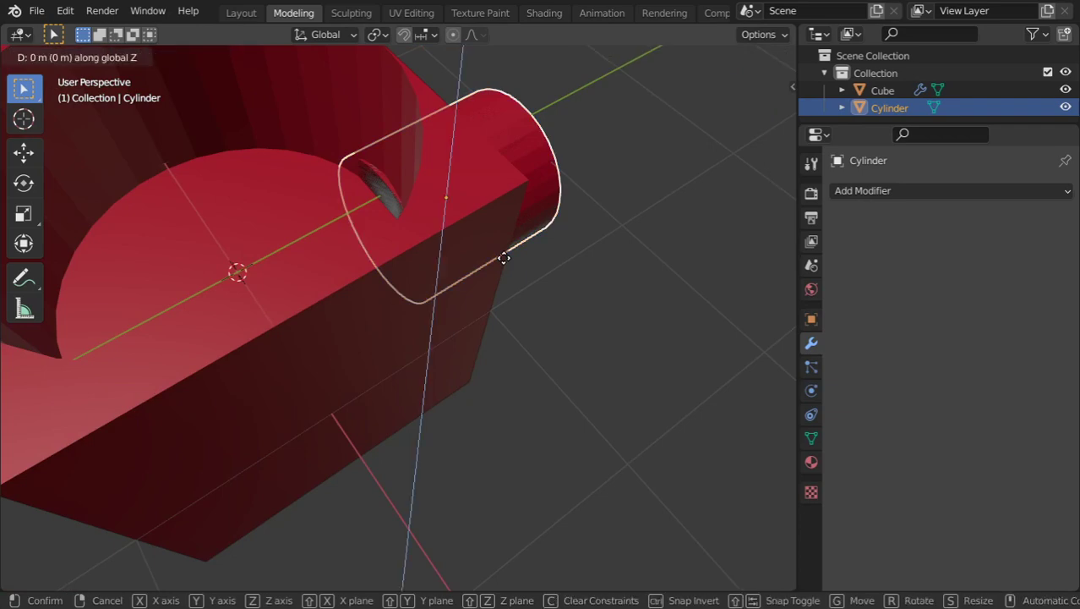
{"action": "key", "text": "Escape"}
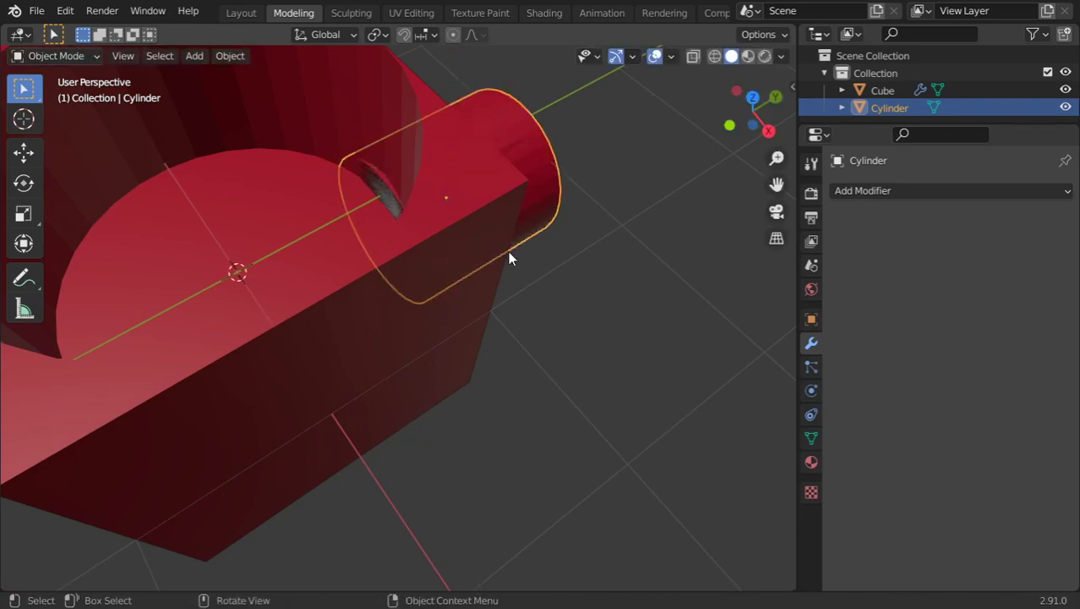
{"action": "key", "text": "g"}
{"action": "key", "text": "y"}
{"action": "left_click", "coordinate": [513, 247]}
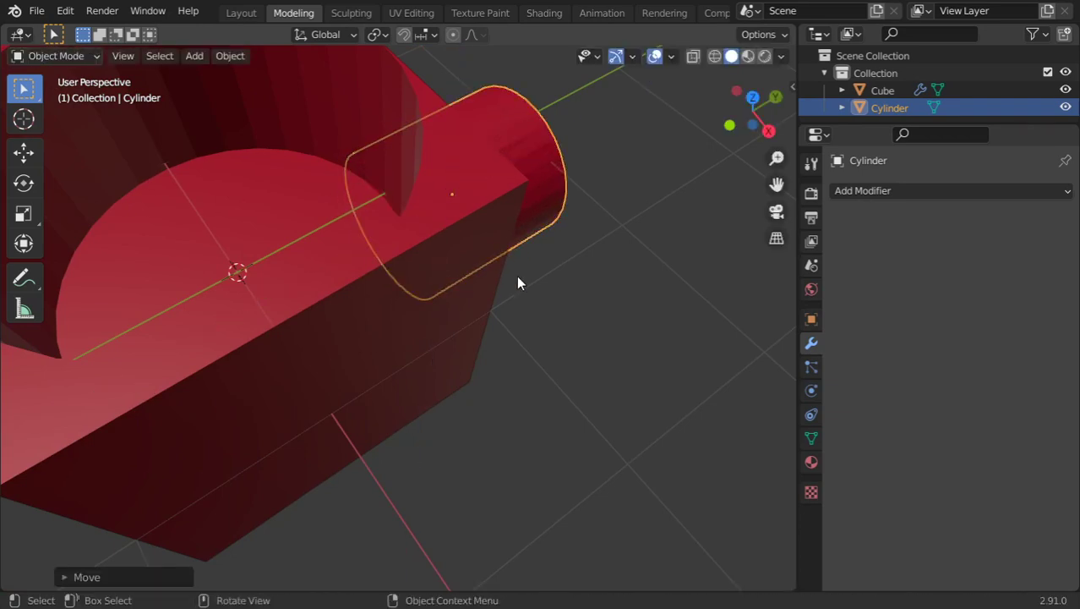
- Inspect the union from a side angle, then reselect the cube
{"action": "middle_click_drag", "start_coordinate": [516, 274], "coordinate": [366, 207]}
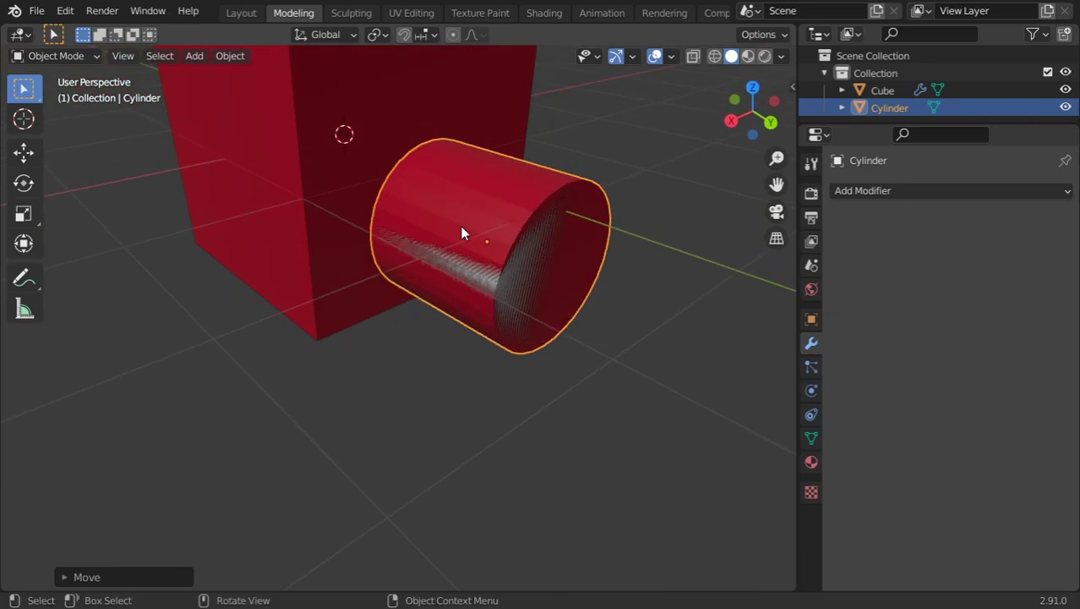
{"action": "key", "text": "Tab"}
{"action": "key", "text": "Tab"}
{"action": "scroll", "coordinate": [516, 226], "scroll_direction": "down", "scroll_amount": 4}
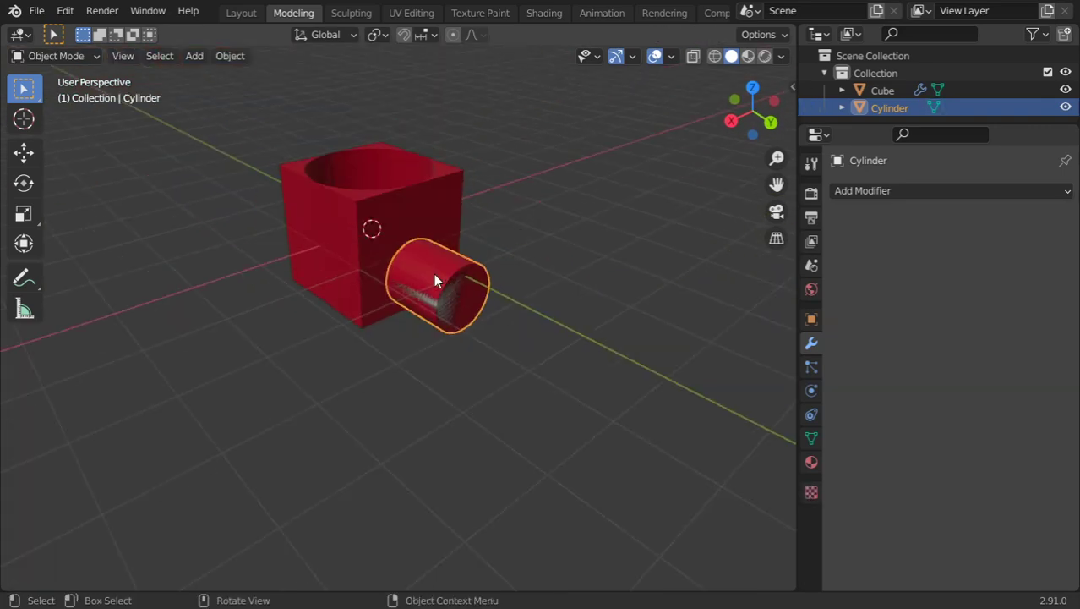
{"action": "key", "text": "g"}
{"action": "key", "text": "Escape"}
{"action": "left_click", "coordinate": [475, 184]}
{"action": "left_click", "coordinate": [452, 179]}
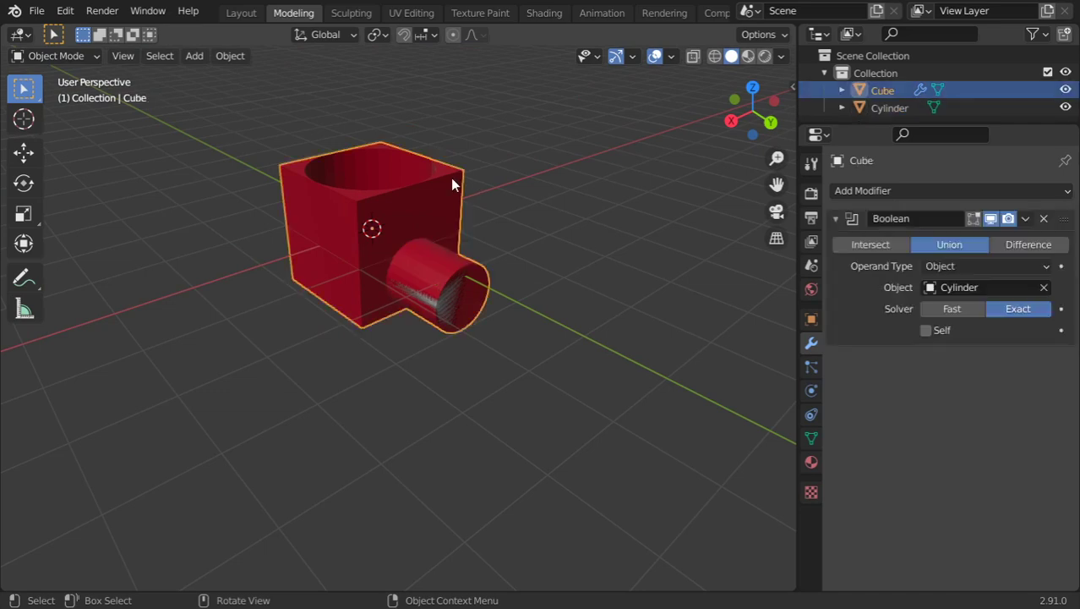
- Apply the Boolean Union, then move the Cylinder away and delete it
{"action": "left_click", "coordinate": [1025, 220]}
{"action": "left_click", "coordinate": [996, 235]}
{"action": "left_click", "coordinate": [422, 265]}
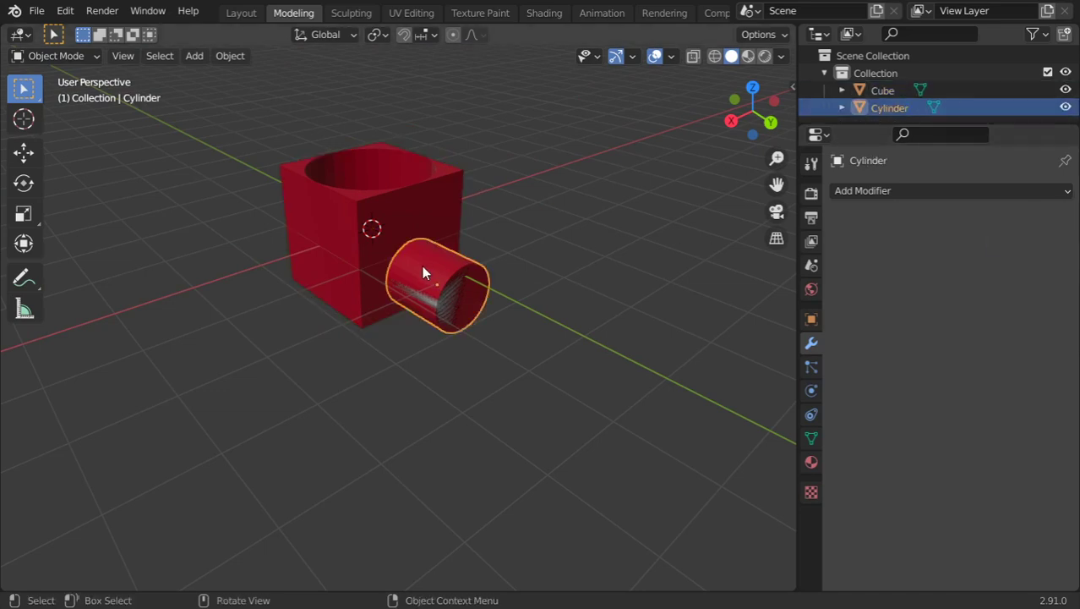
{"action": "key", "text": "g"}
{"action": "left_click", "coordinate": [612, 189]}
{"action": "key", "text": "x"}
{"action": "left_click", "coordinate": [612, 189]}
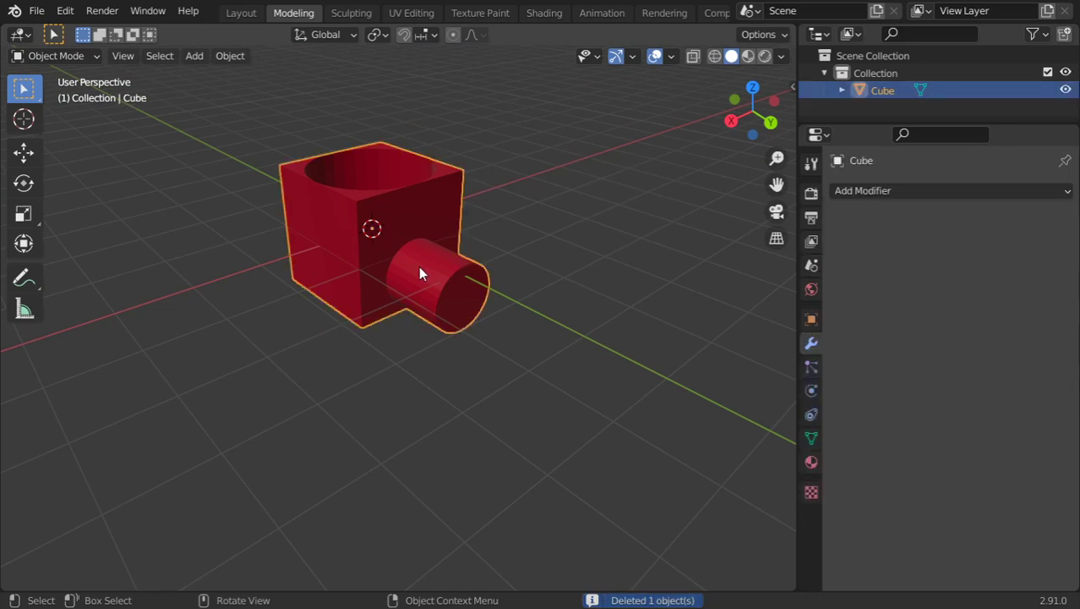
- Delete the merged red cube object, leaving the scene empty
{"action": "middle_click_drag", "start_coordinate": [418, 266], "coordinate": [428, 243]}
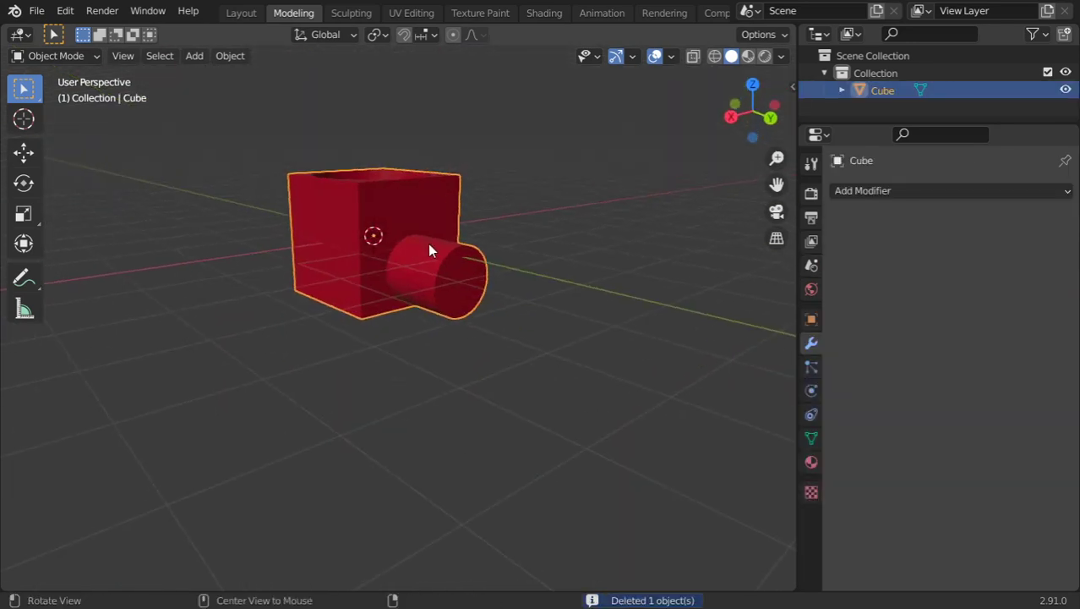
{"action": "scroll", "coordinate": [428, 244], "scroll_direction": "down", "scroll_amount": 2}
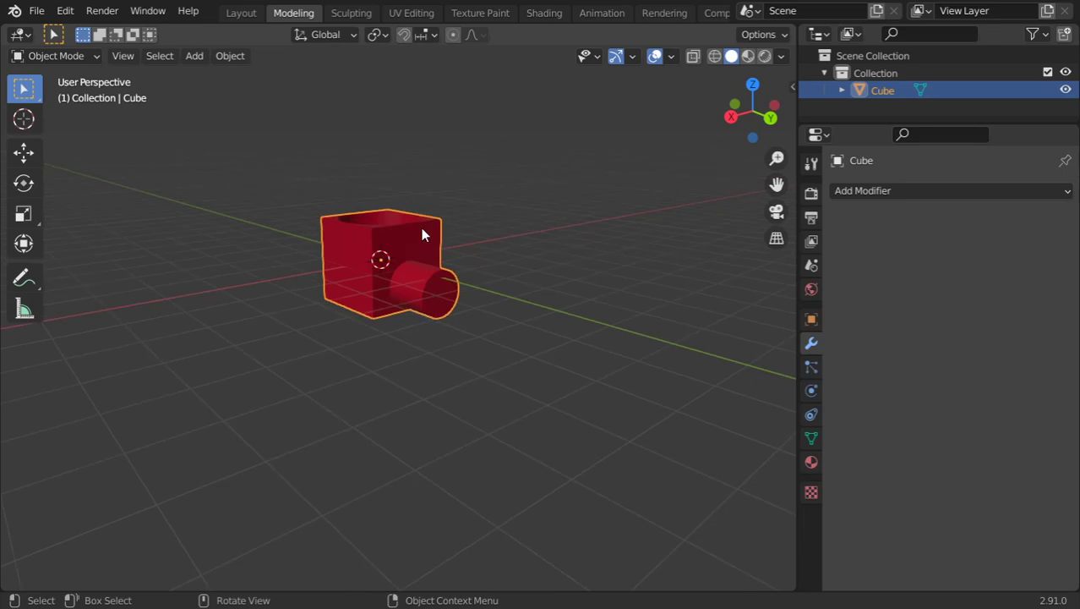
{"action": "key", "text": "x"}
{"action": "left_click", "coordinate": [421, 227]}
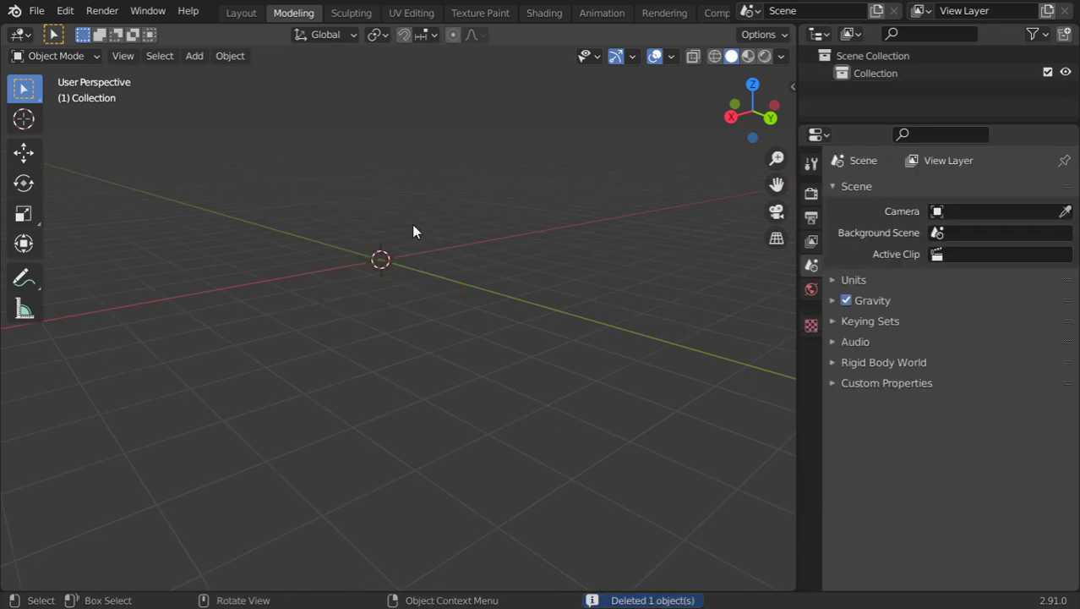
- Add a UV Sphere to the scene
{"action": "key", "text": "shift+a"}
{"action": "mouse_move", "coordinate": [424, 222]}
{"action": "left_click", "coordinate": [466, 277]}
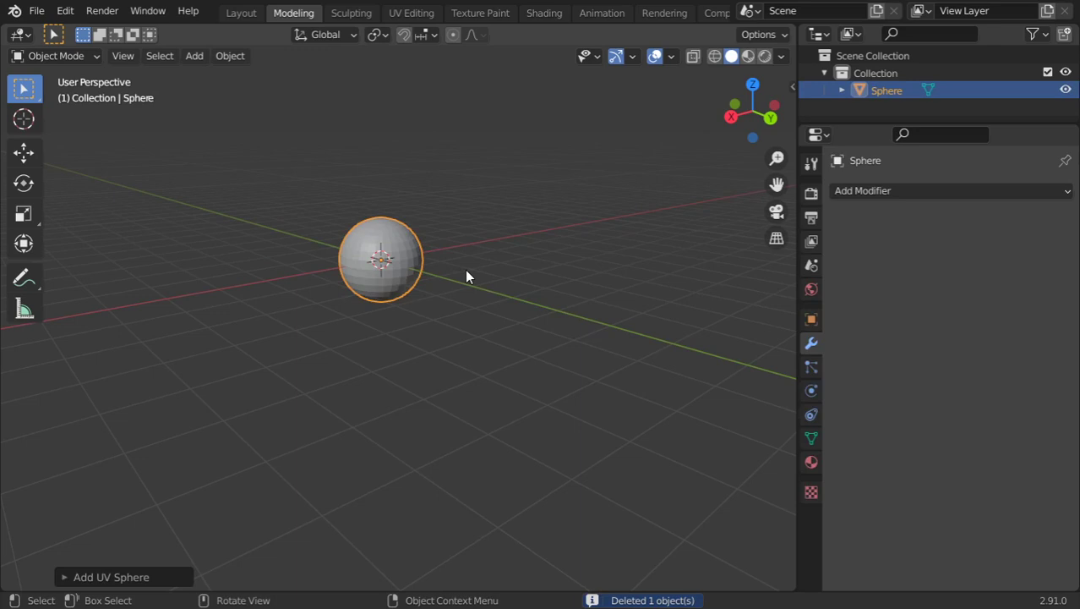
{"action": "middle_click_drag", "start_coordinate": [399, 270], "coordinate": [435, 276]}
- Duplicate the sphere and slide the copy along Y so the two overlap
{"action": "key", "text": "shift+d"}
{"action": "key", "text": "x"}
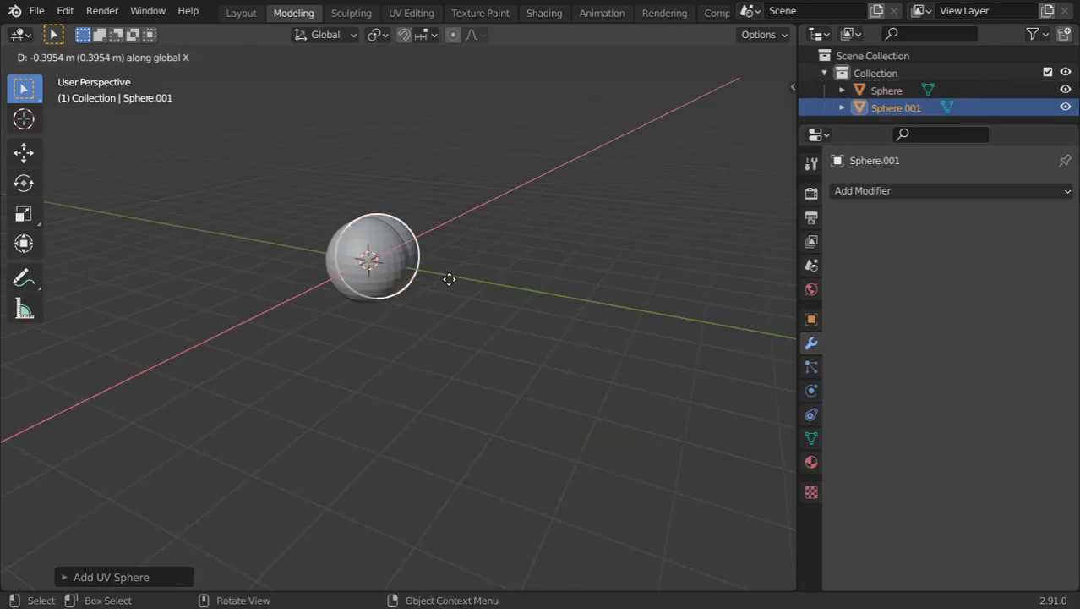
{"action": "key", "text": "Escape"}
{"action": "key", "text": "g"}
{"action": "key", "text": "y"}
{"action": "left_click", "coordinate": [492, 296]}
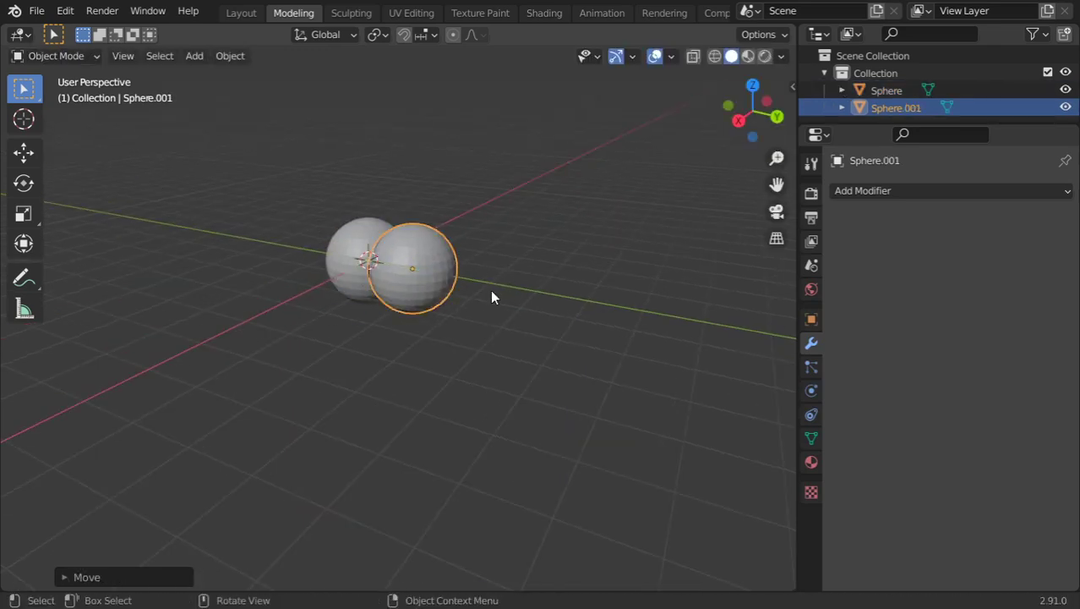
{"action": "middle_click_drag", "start_coordinate": [493, 297], "coordinate": [473, 320]}
{"action": "scroll", "coordinate": [422, 300], "scroll_direction": "up", "scroll_amount": 3}
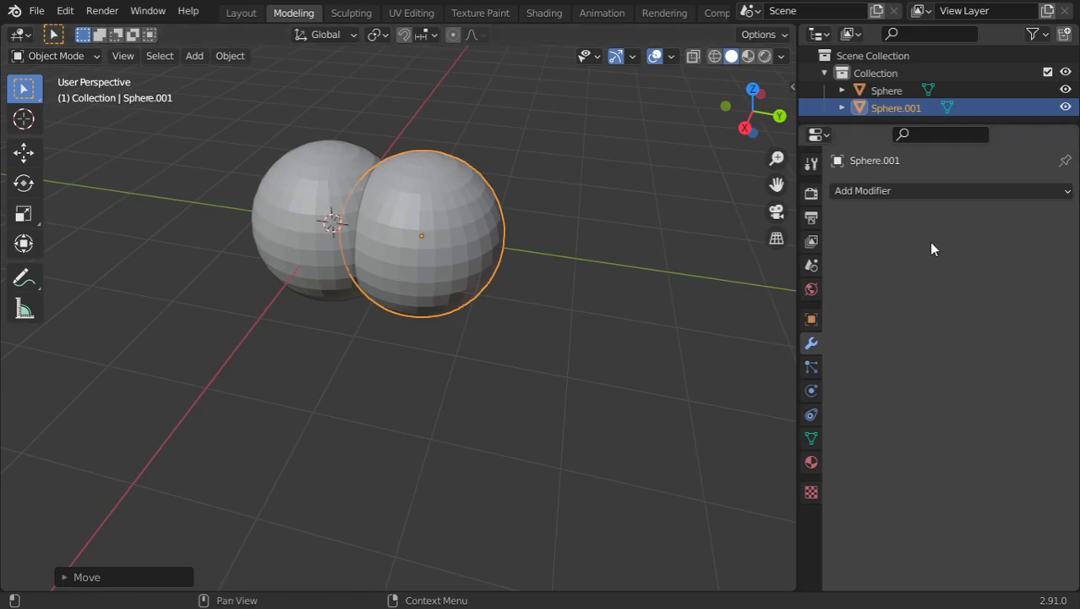
- Give Sphere.001 a Boolean Intersect with Sphere and apply it
{"action": "left_click", "coordinate": [921, 191]}
{"action": "left_click", "coordinate": [719, 263]}
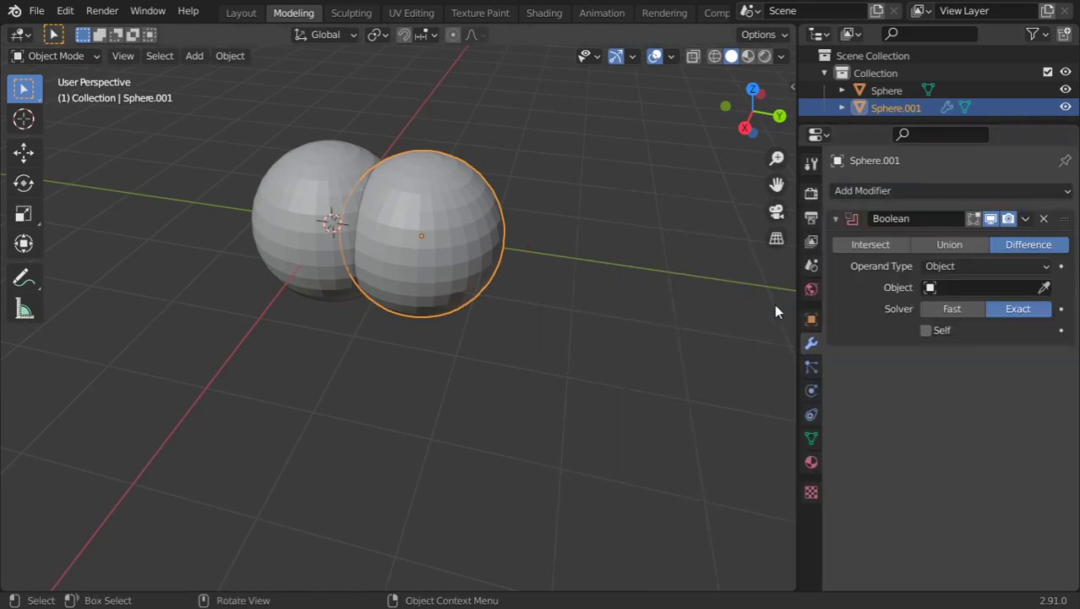
{"action": "left_click", "coordinate": [986, 291]}
{"action": "left_click", "coordinate": [931, 311]}
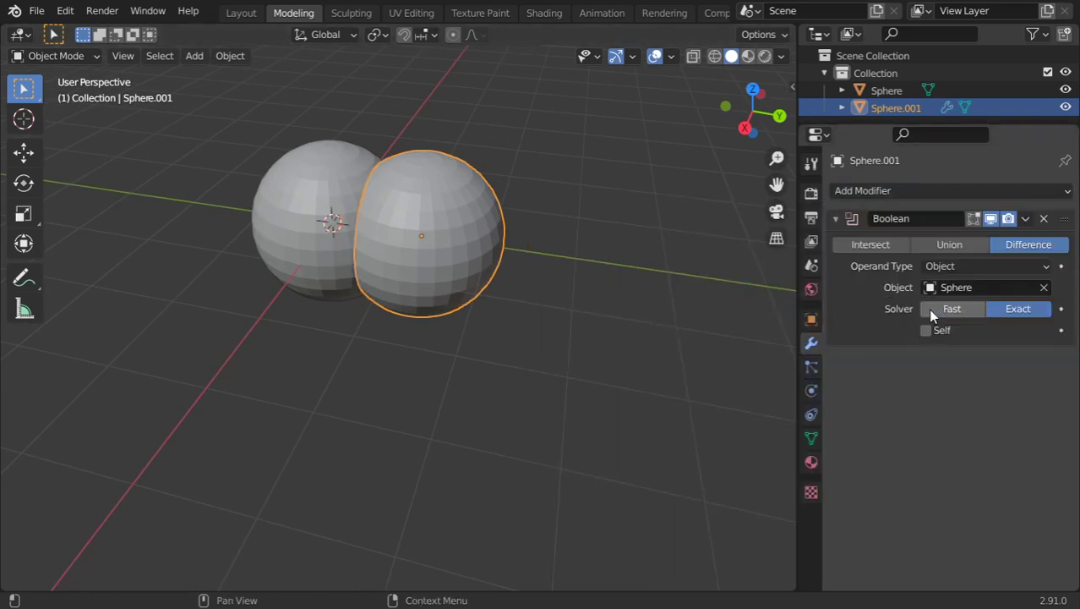
{"action": "left_click", "coordinate": [899, 245]}
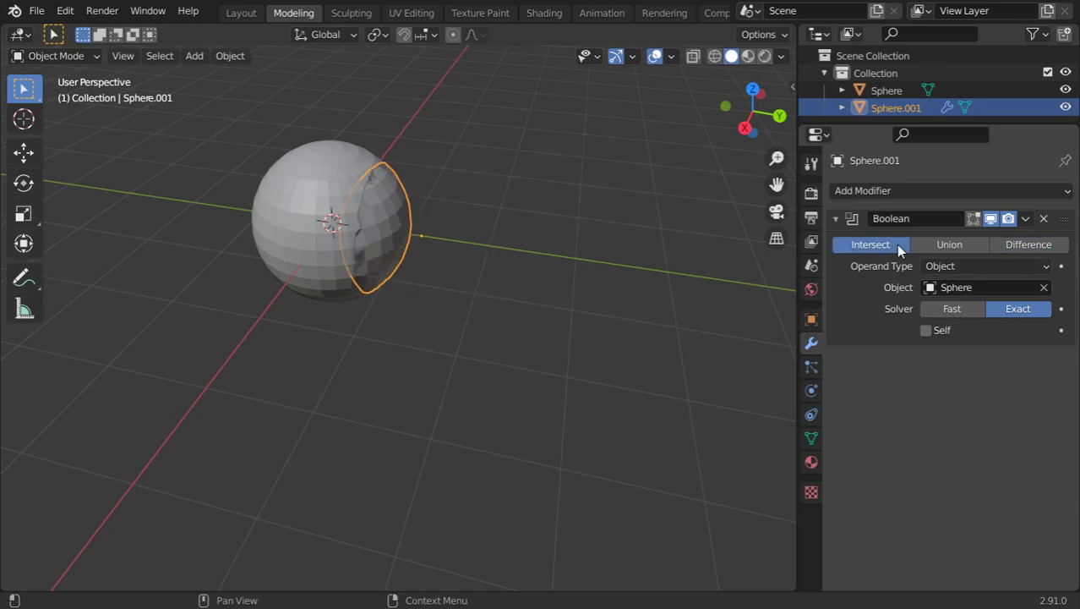
{"action": "left_click", "coordinate": [1024, 219]}
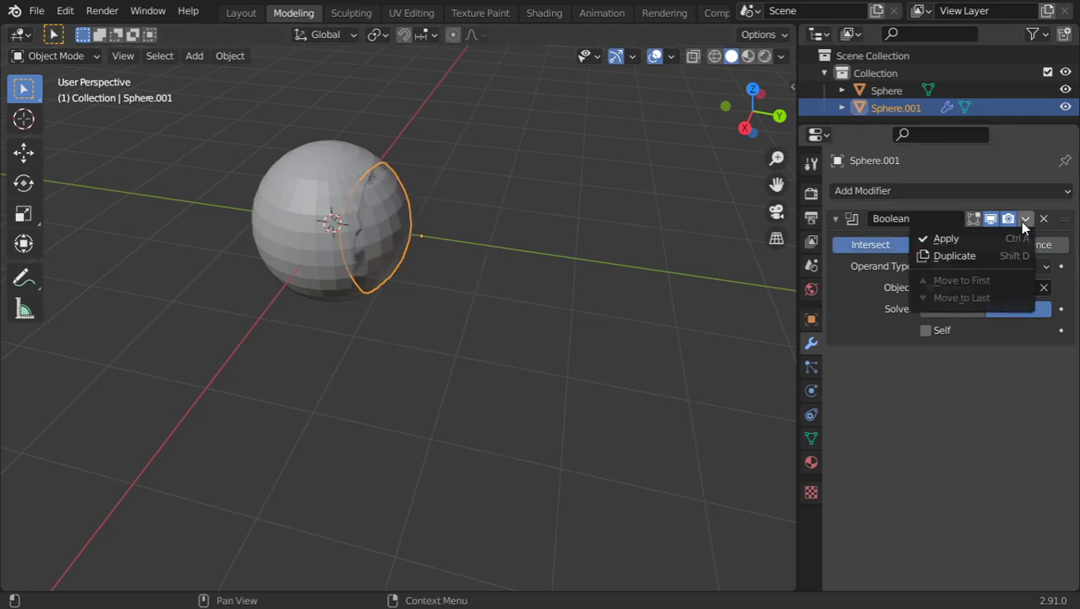
{"action": "left_click", "coordinate": [939, 239]}
- Delete the original Sphere, keeping the lens-shaped Sphere.001 selected
{"action": "left_click", "coordinate": [331, 226]}
{"action": "key", "text": "x"}
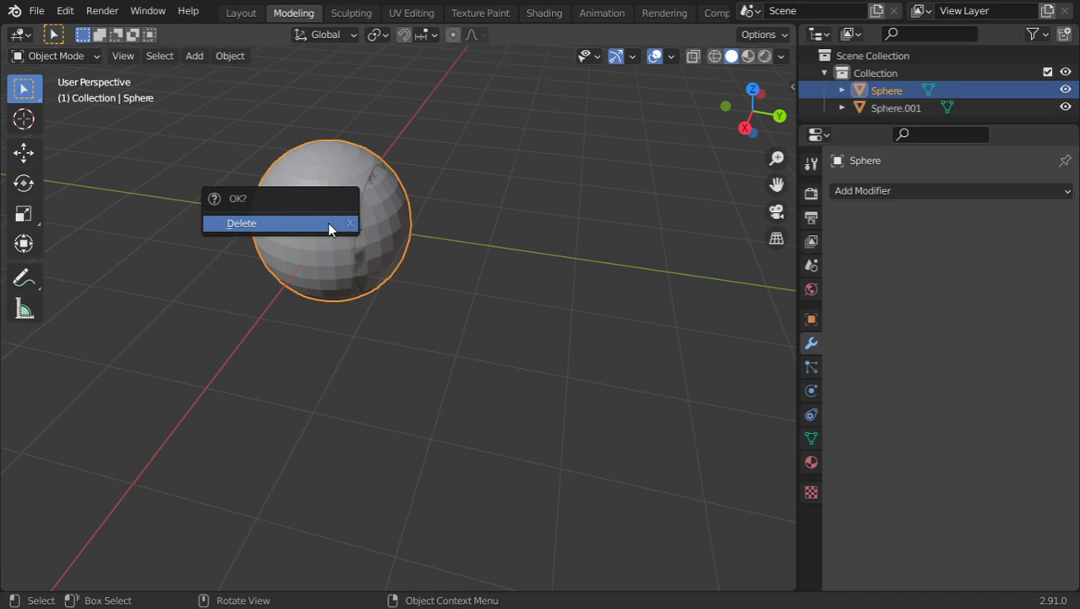
{"action": "left_click", "coordinate": [329, 224]}
{"action": "left_click", "coordinate": [400, 237]}
{"action": "middle_click_drag", "start_coordinate": [400, 238], "coordinate": [453, 217]}
- In Right view wireframe, select one half of the lens's vertices
{"action": "key", "text": "Tab"}
{"action": "key", "text": "Tab"}
{"action": "key", "text": "Tab"}
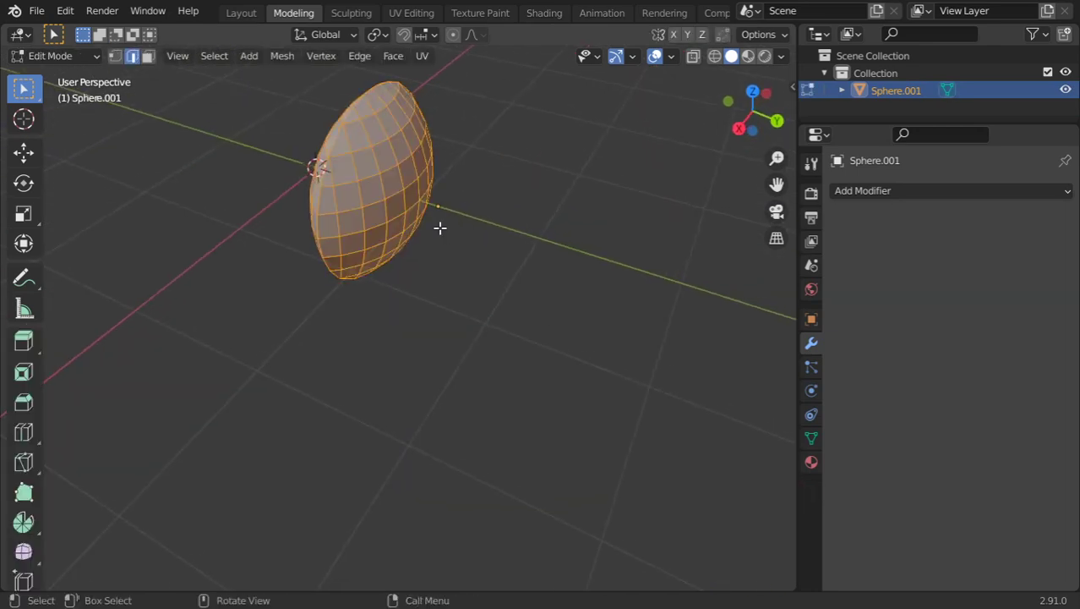
{"action": "key", "text": "Tab"}
{"action": "key", "text": "shift"}
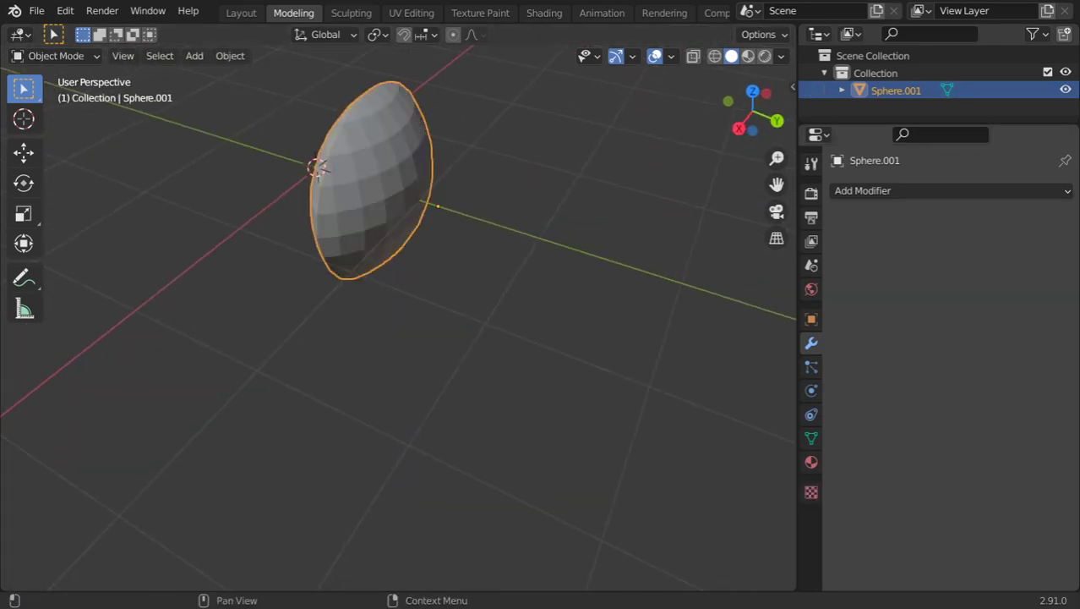
{"action": "key", "text": "KP_3"}
{"action": "key", "text": "shift+z"}
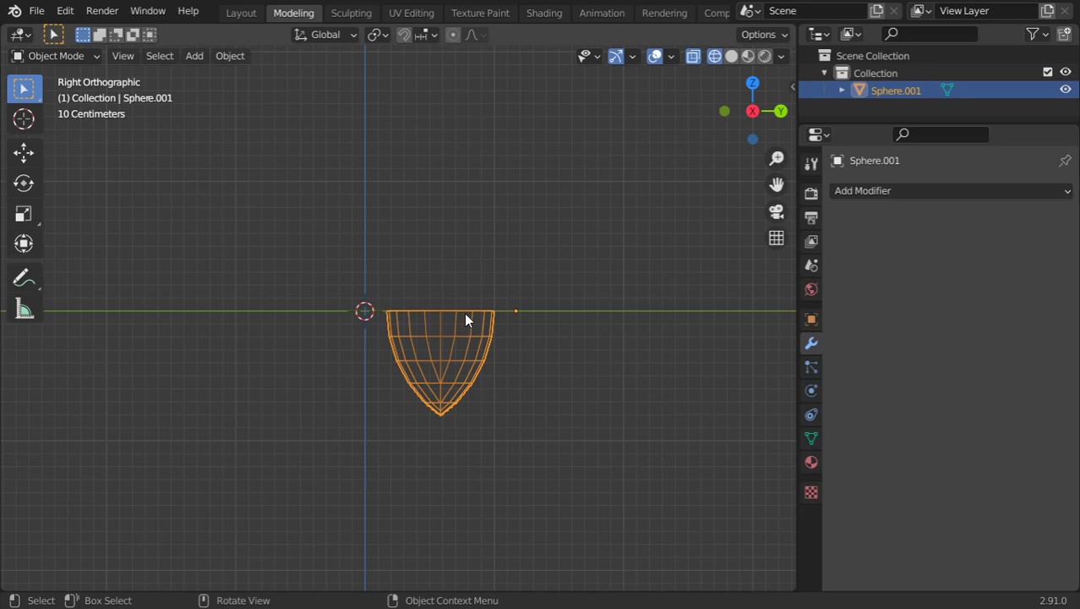
{"action": "left_click_drag", "start_coordinate": [545, 333], "coordinate": [507, 365]}
{"action": "middle_click_drag", "start_coordinate": [539, 320], "coordinate": [457, 357]}
{"action": "key", "text": "shift+z"}
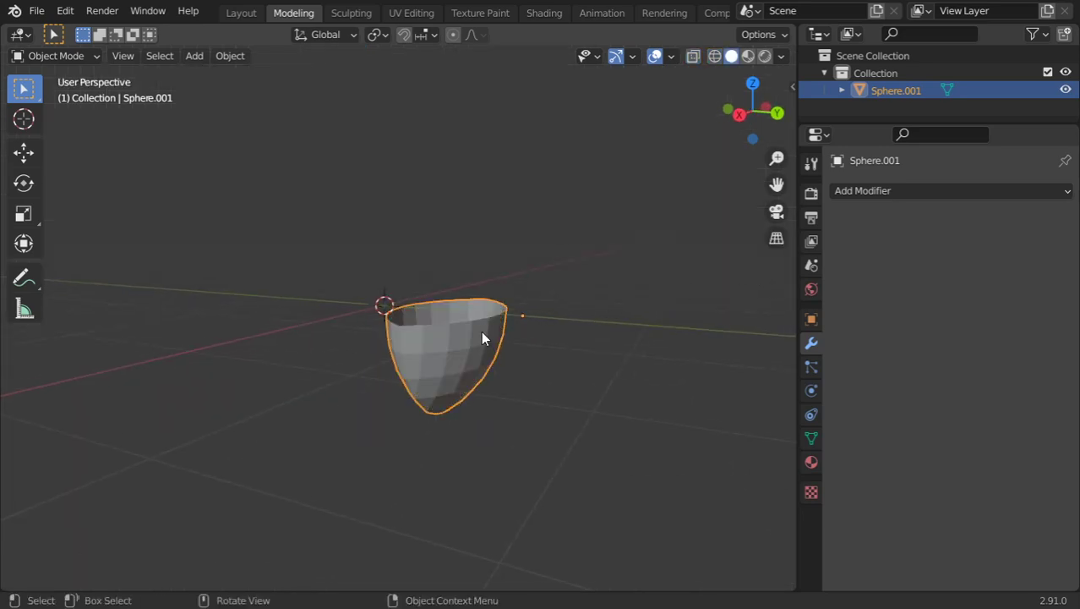
- Snap the 3D cursor to the centre of the cup's rim
{"action": "key", "text": "Tab"}
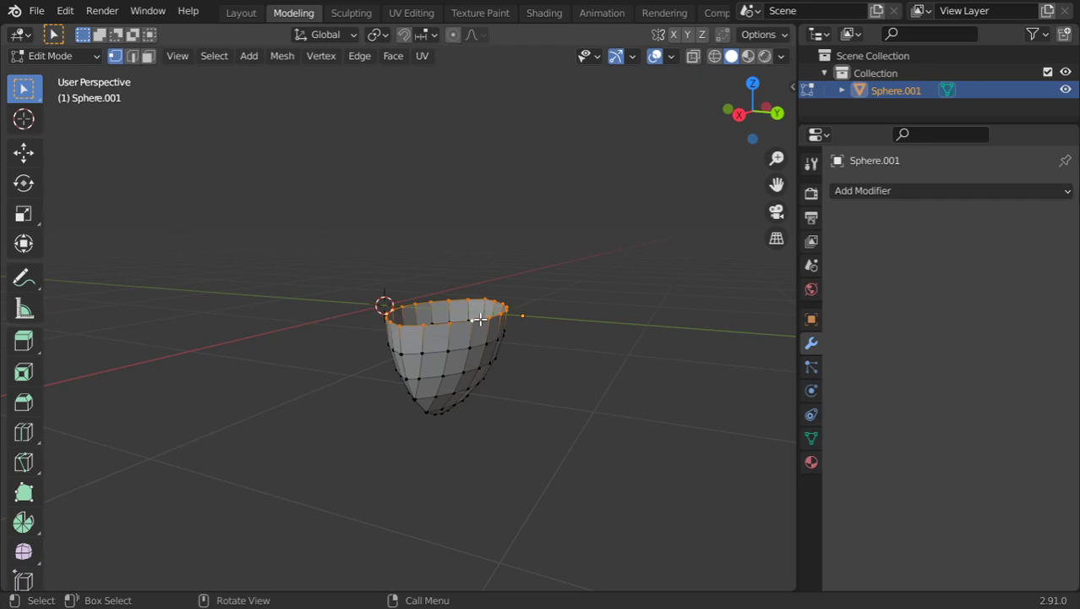
{"action": "key", "text": "shift+s"}
{"action": "left_click", "coordinate": [478, 364]}
{"action": "middle_click_drag", "start_coordinate": [459, 311], "coordinate": [454, 343]}
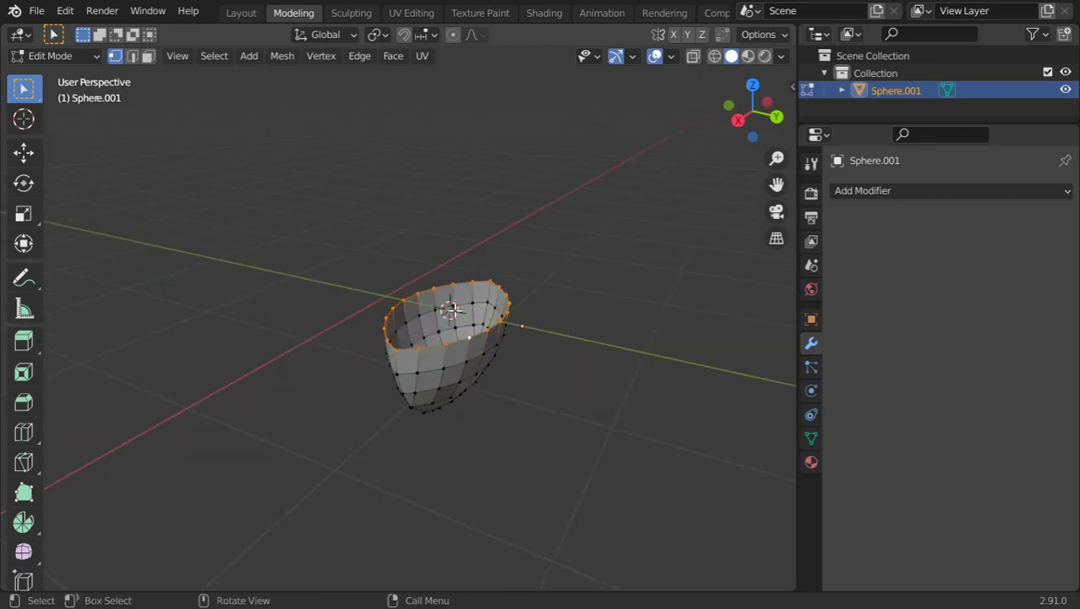
{"action": "key", "text": "Tab"}
- Set Sphere.001's origin to the 3D cursor at the rim centre
{"action": "left_click", "coordinate": [230, 56]}
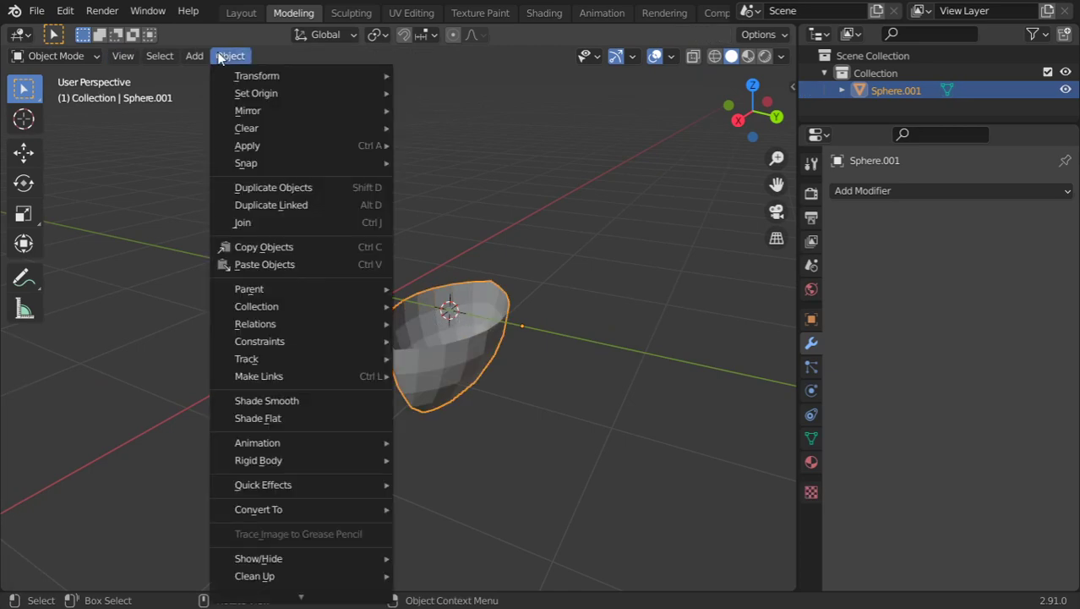
{"action": "mouse_move", "coordinate": [290, 116]}
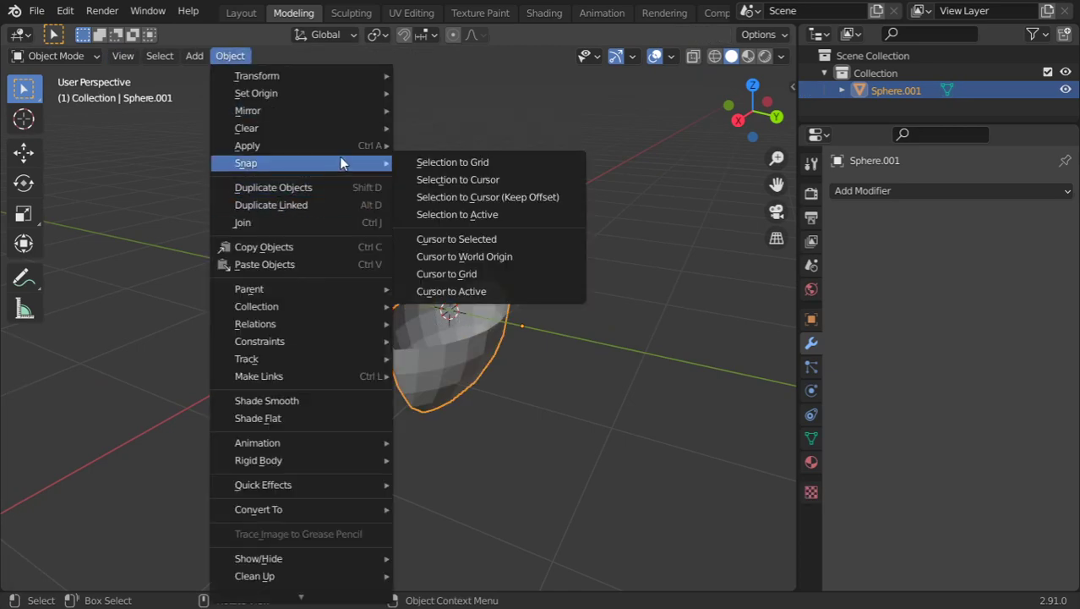
{"action": "mouse_move", "coordinate": [351, 98]}
{"action": "left_click", "coordinate": [456, 113]}
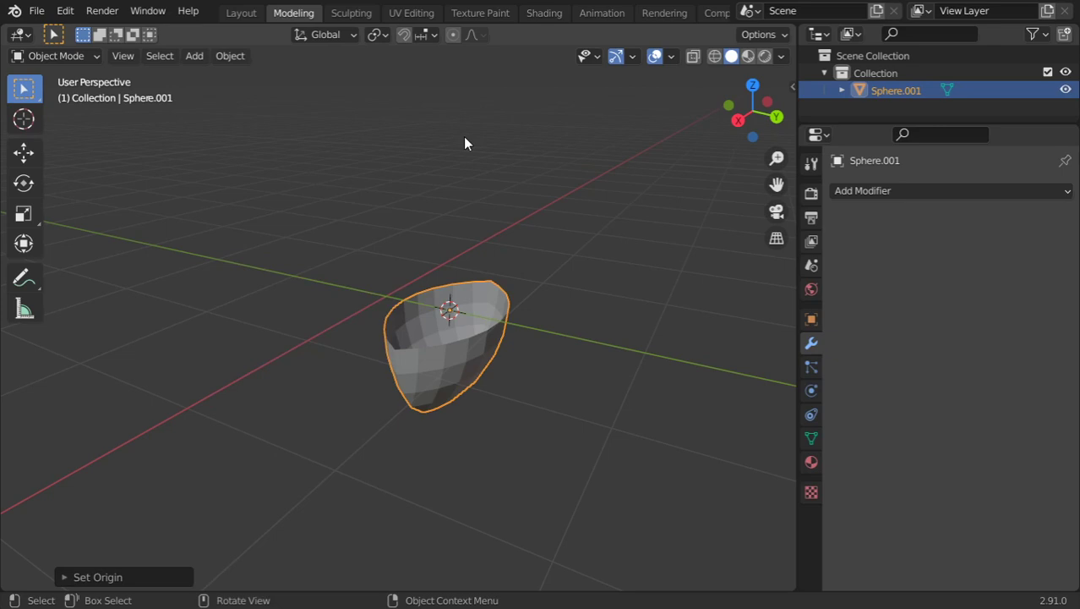
- Add a Mirror modifier on the Z axis to the cup
{"action": "left_click", "coordinate": [896, 192]}
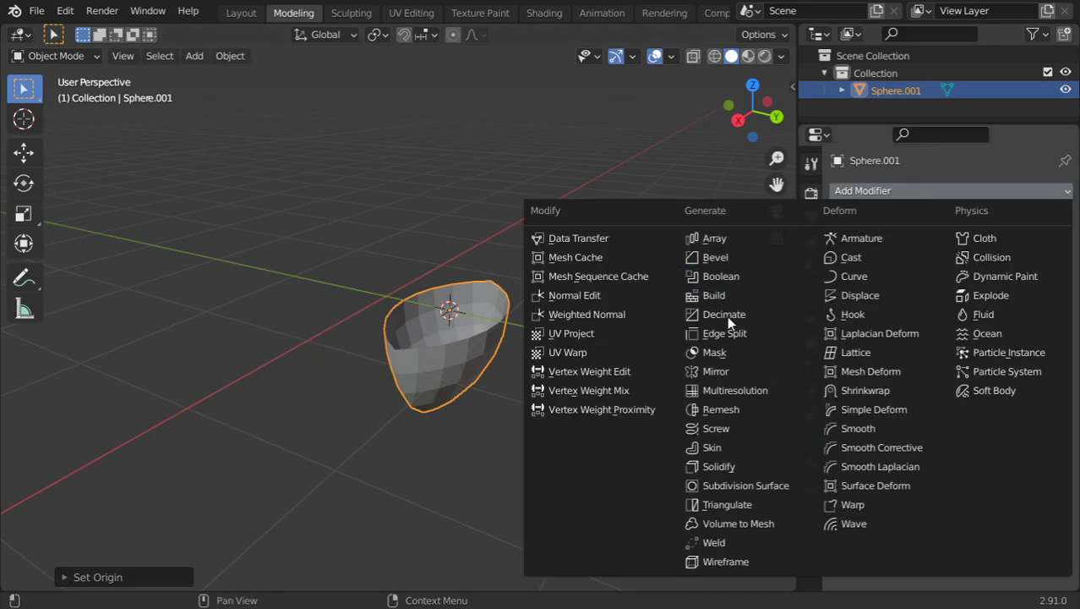
{"action": "left_click", "coordinate": [715, 371]}
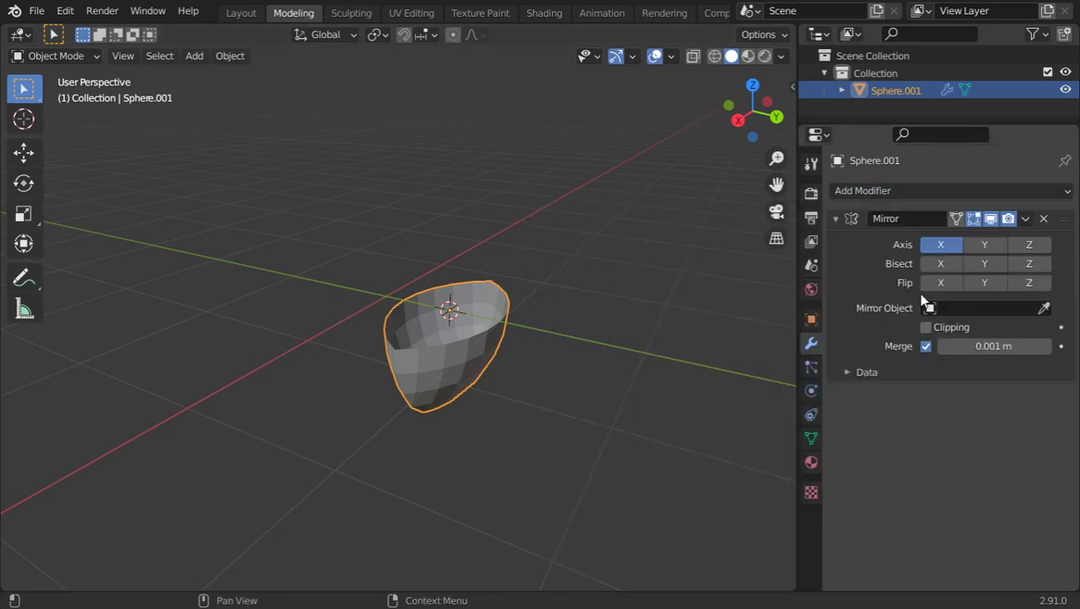
{"action": "left_click", "coordinate": [1028, 244]}
{"action": "middle_click_drag", "start_coordinate": [656, 367], "coordinate": [506, 302]}
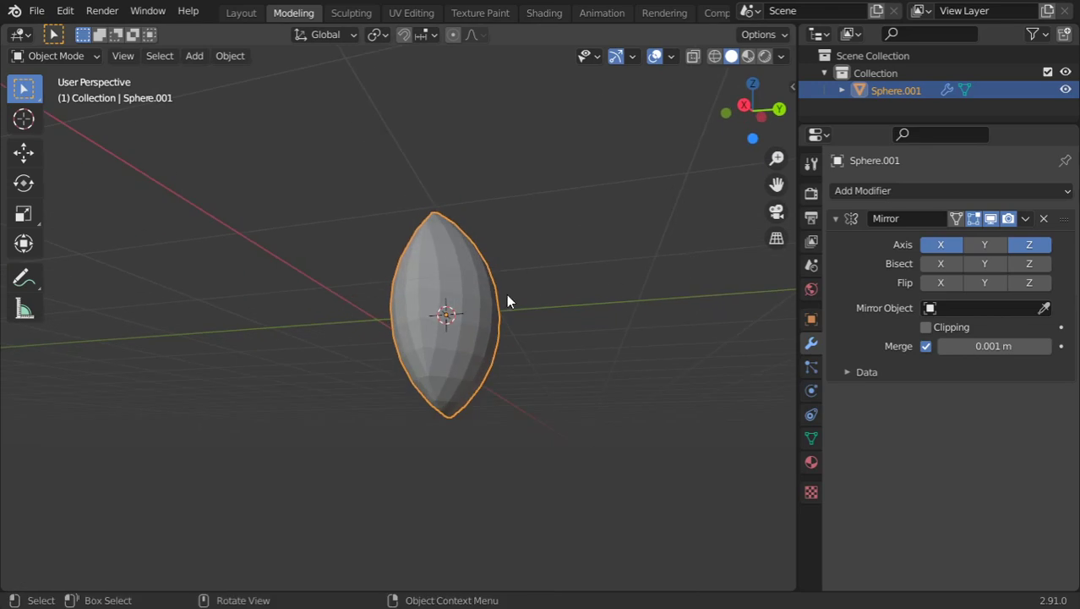
{"action": "middle_click_drag", "start_coordinate": [578, 306], "coordinate": [524, 373]}
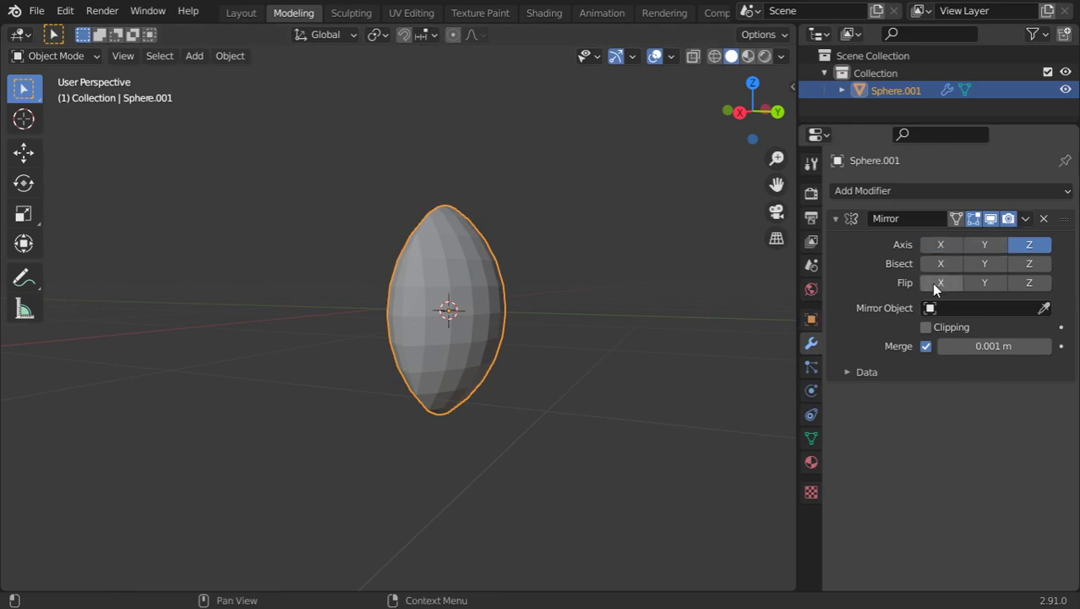
- Apply the Mirror modifier and check the closed lens mesh in Edit Mode
{"action": "left_click", "coordinate": [1025, 219]}
{"action": "left_click", "coordinate": [1005, 236]}
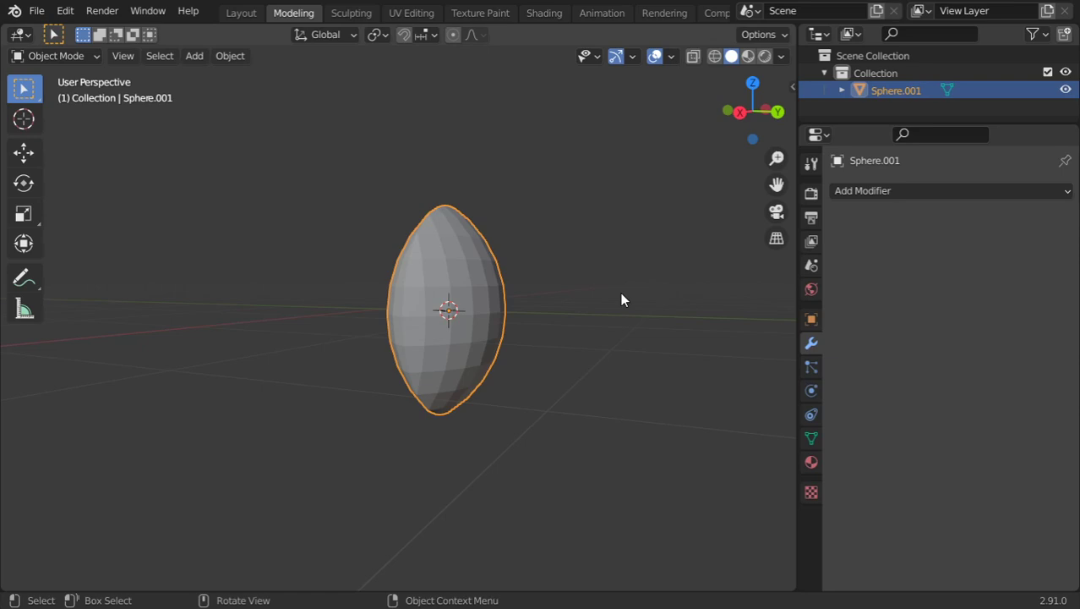
{"action": "key", "text": "Tab"}
{"action": "middle_click_drag", "start_coordinate": [552, 314], "coordinate": [528, 334]}
{"action": "key", "text": "g"}
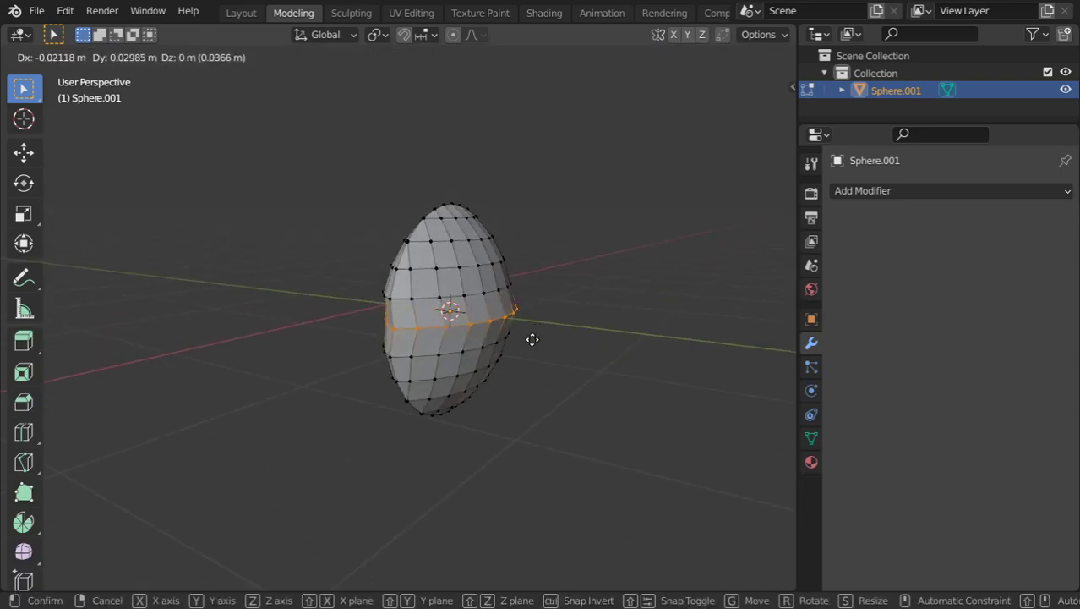
{"action": "right_click", "coordinate": [531, 338]}
{"action": "key", "text": "Tab"}
{"action": "left_click", "coordinate": [911, 191]}
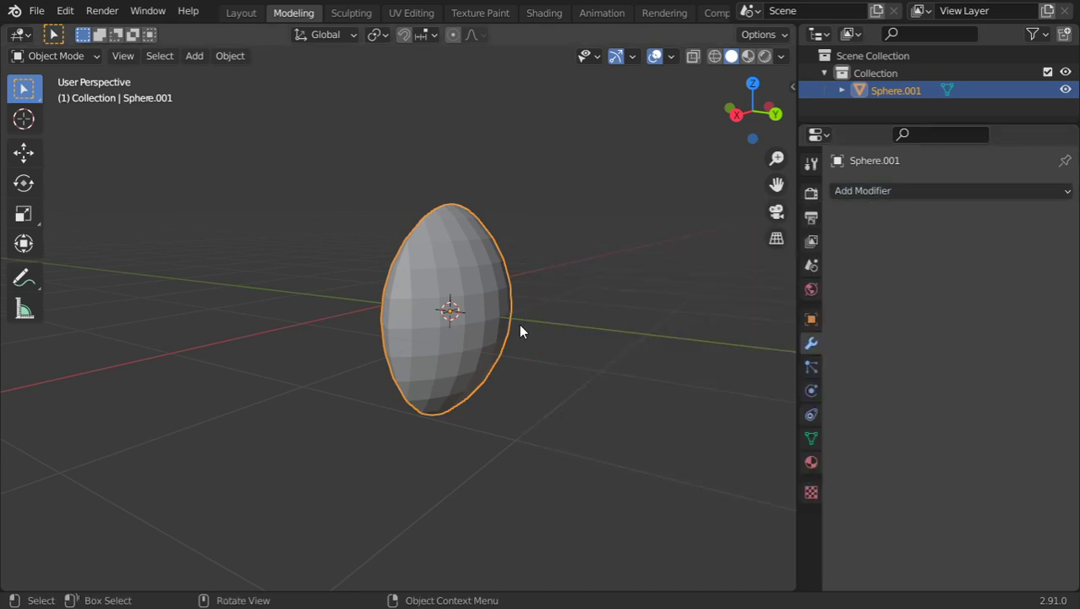
- Delete Sphere.001 and add a Plane rotated 90° about X in front view
{"action": "key", "text": "x"}
{"action": "left_click", "coordinate": [524, 315]}
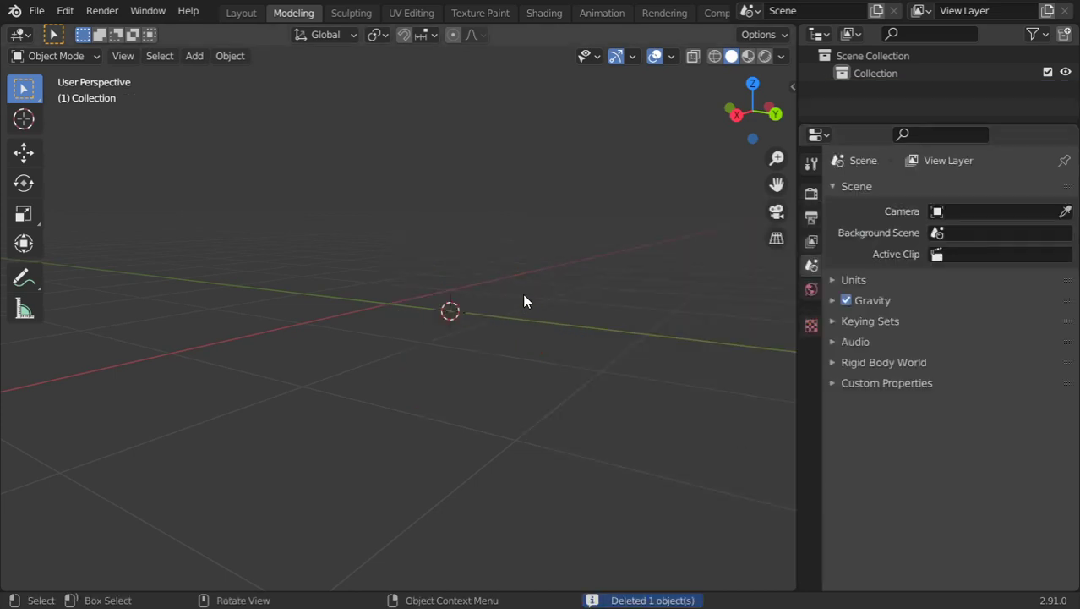
{"action": "key", "text": "KP_1"}
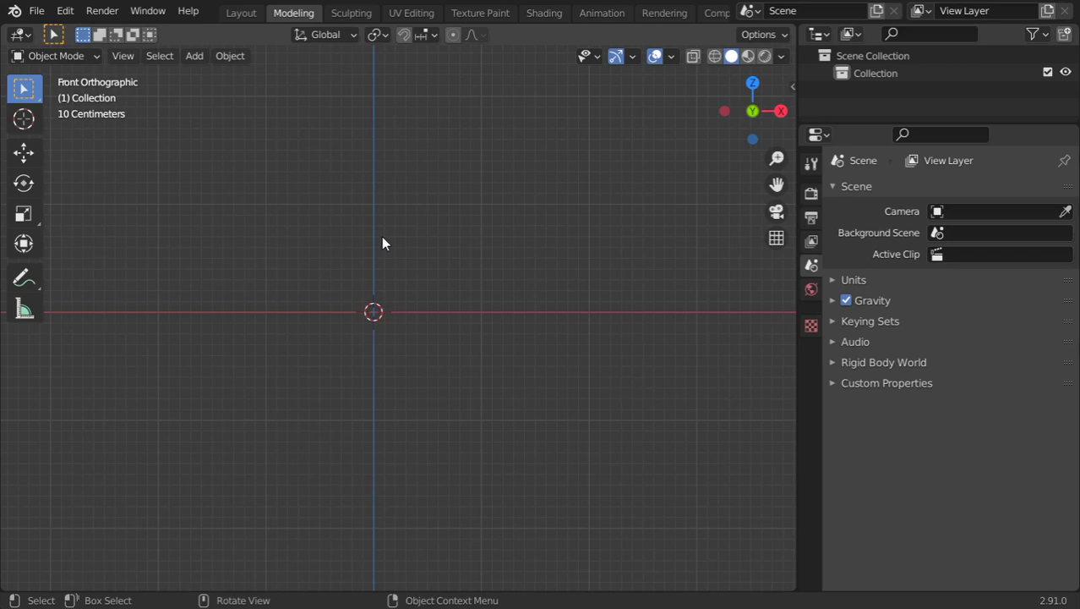
{"action": "key", "text": "shift+a"}
{"action": "mouse_move", "coordinate": [371, 234]}
{"action": "left_click", "coordinate": [449, 236]}
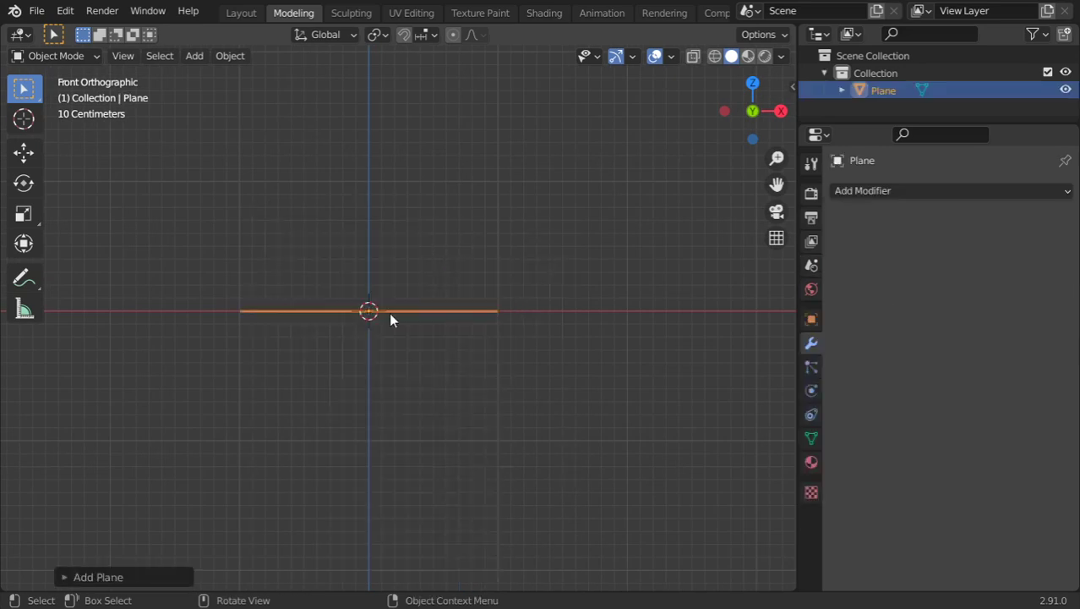
{"action": "type", "text": "rx90"}
{"action": "key", "text": "Return"}
{"action": "key", "text": "g"}
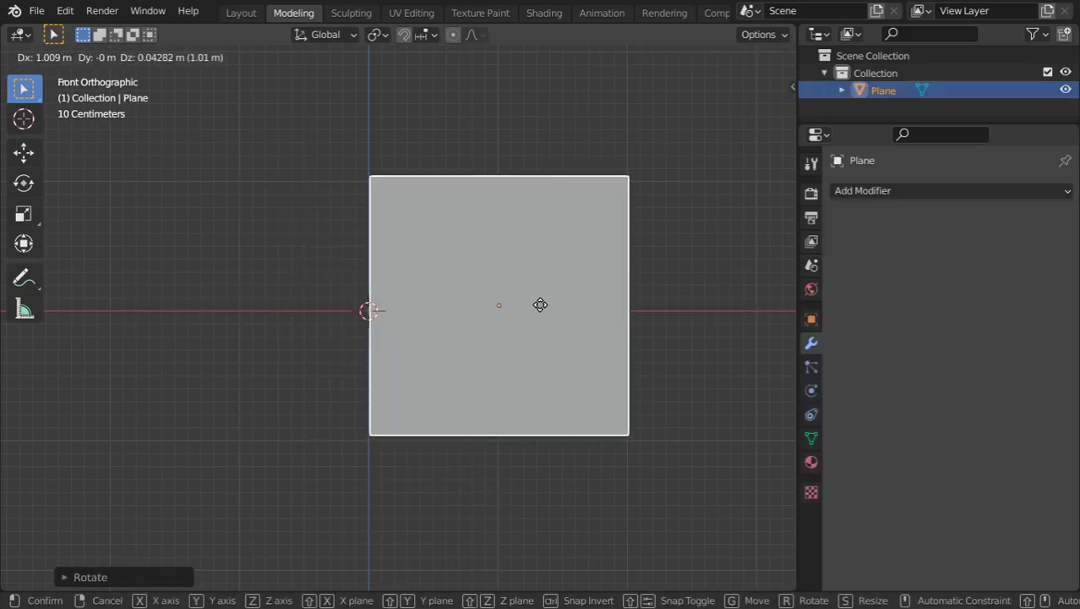
{"action": "key", "text": "Escape"}
- Trim the plane's mesh to a single edge by deleting its left vertices
{"action": "key", "text": "Tab"}
{"action": "left_click", "coordinate": [259, 179]}
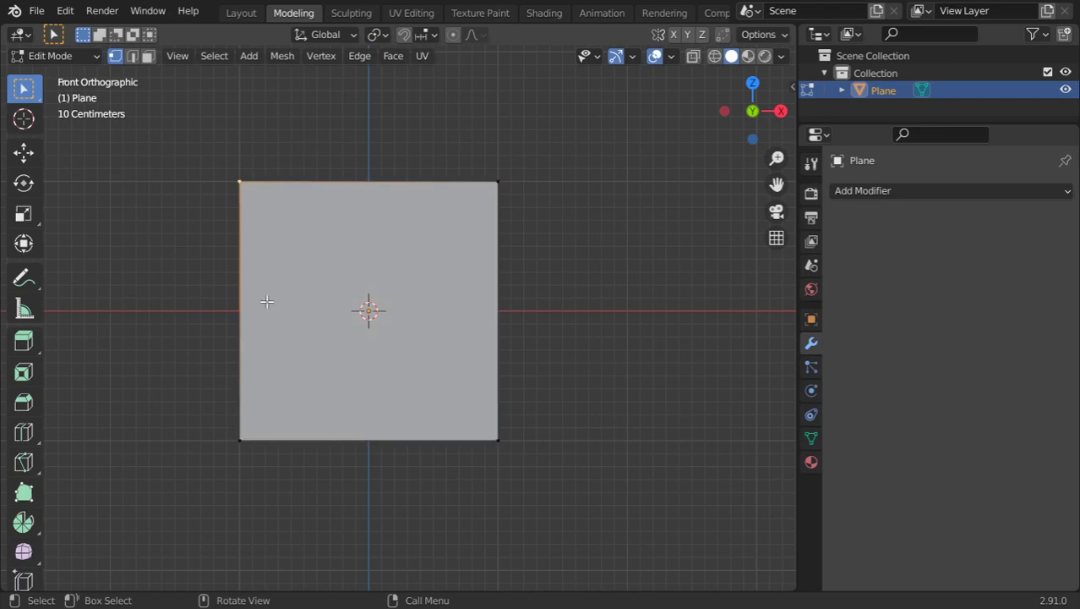
{"action": "key", "text": "x"}
{"action": "left_click", "coordinate": [241, 383]}
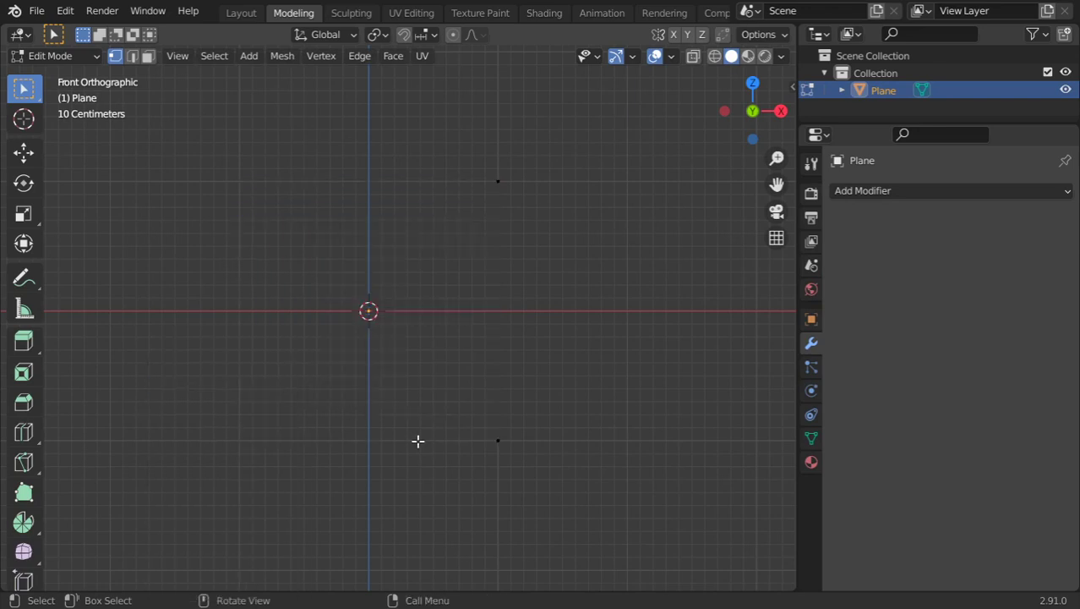
- Extrude the bottom vertex three times into a zigzag profile line
{"action": "key", "text": "e"}
{"action": "left_click", "coordinate": [513, 441]}
{"action": "key", "text": "e"}
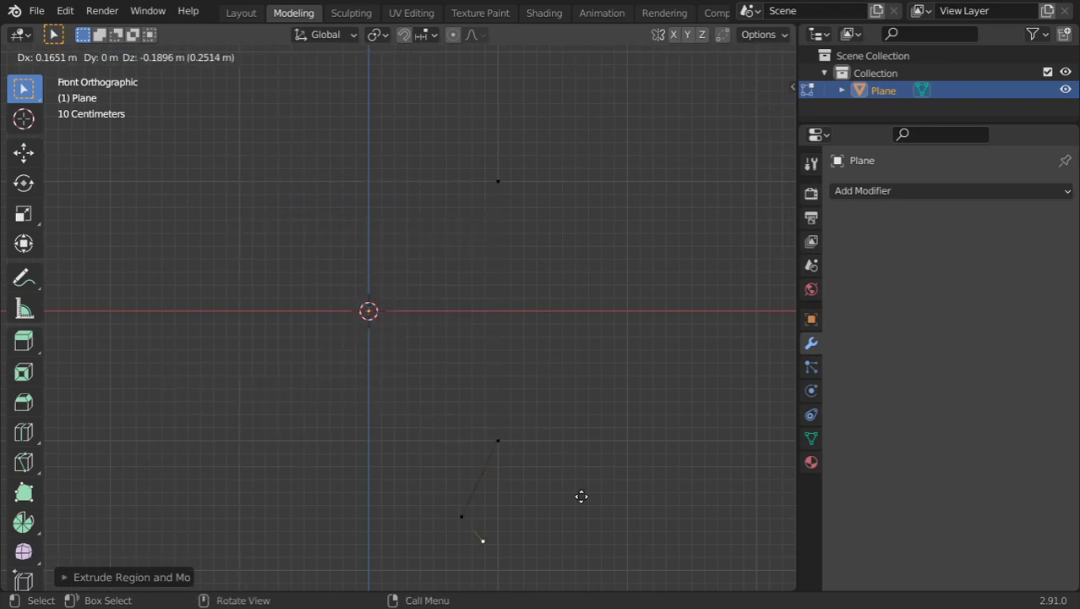
{"action": "left_click", "coordinate": [593, 514]}
{"action": "scroll", "coordinate": [552, 402], "scroll_direction": "down", "scroll_amount": 2}
{"action": "middle_click_drag", "start_coordinate": [552, 402], "coordinate": [567, 323], "text": "shift"}
{"action": "key", "text": "e"}
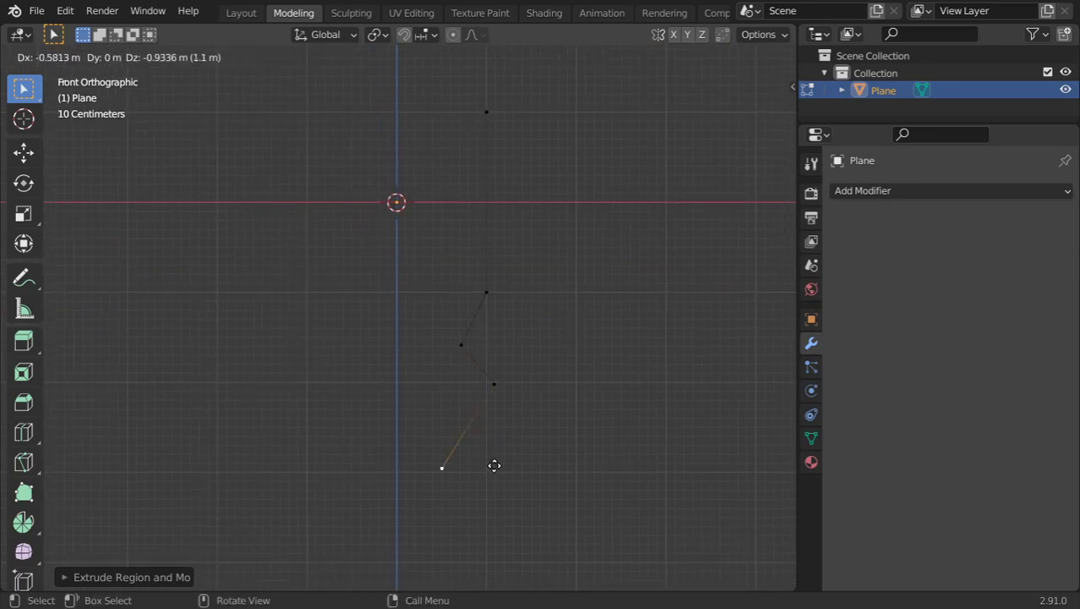
{"action": "left_click", "coordinate": [479, 489]}
- Select the whole profile and add a Screw modifier revolving it around the Y axis
{"action": "key", "text": "a"}
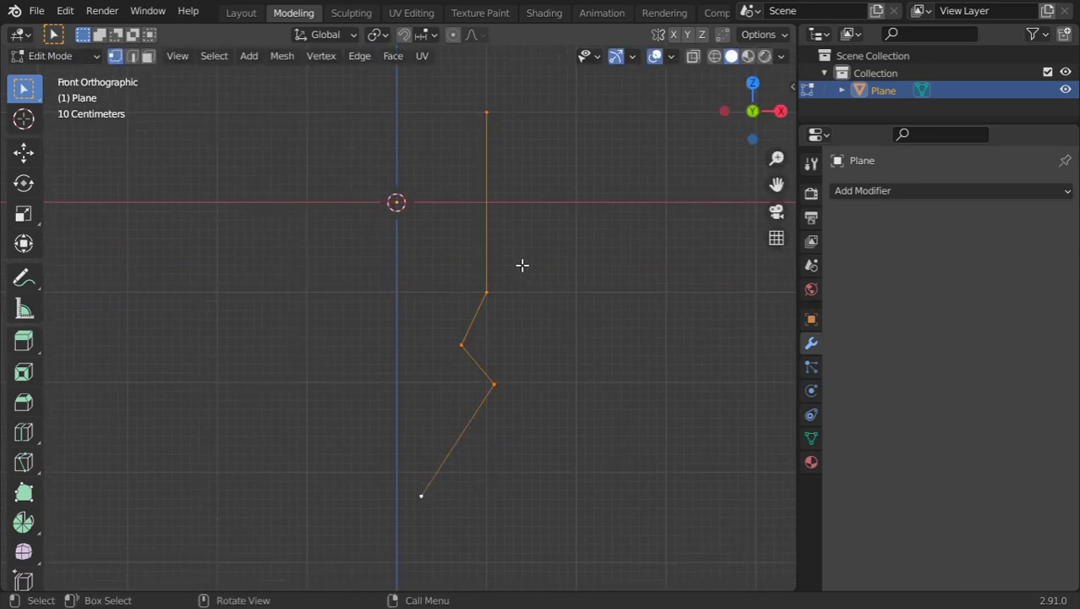
{"action": "left_click", "coordinate": [928, 194]}
{"action": "left_click", "coordinate": [718, 428]}
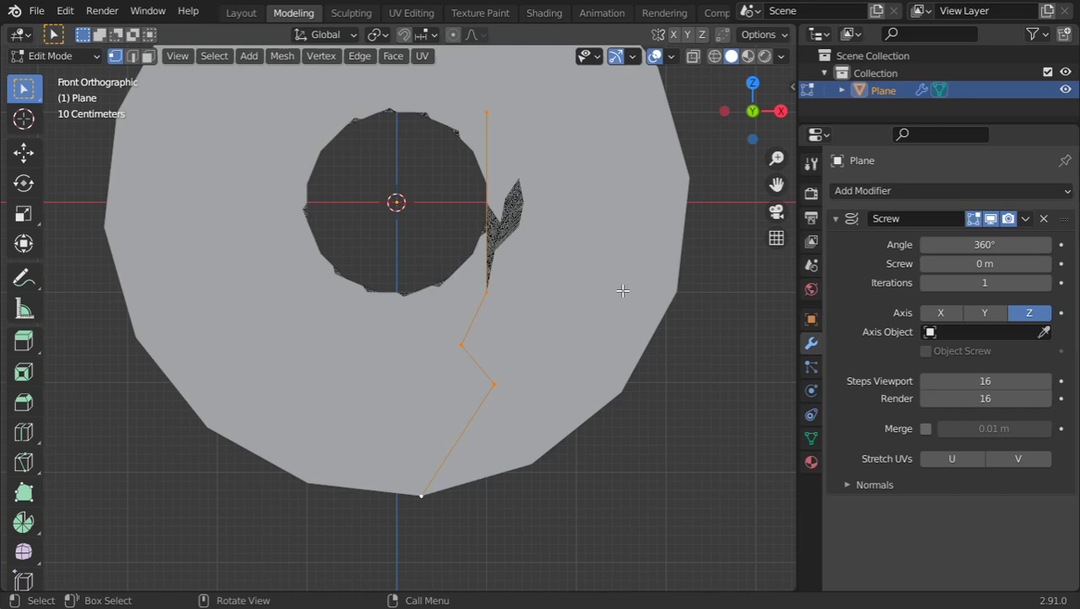
{"action": "left_click", "coordinate": [986, 313]}
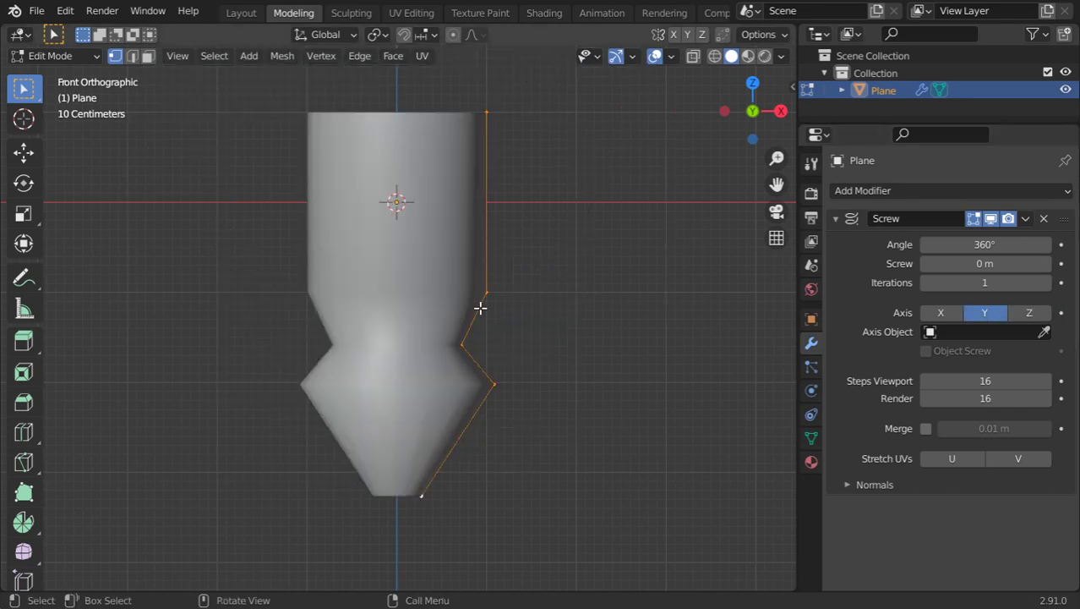
{"action": "scroll", "coordinate": [482, 306], "scroll_direction": "down", "scroll_amount": 4}
{"action": "middle_click_drag", "start_coordinate": [482, 306], "coordinate": [452, 321]}
{"action": "scroll", "coordinate": [446, 297], "scroll_direction": "up", "scroll_amount": 3}
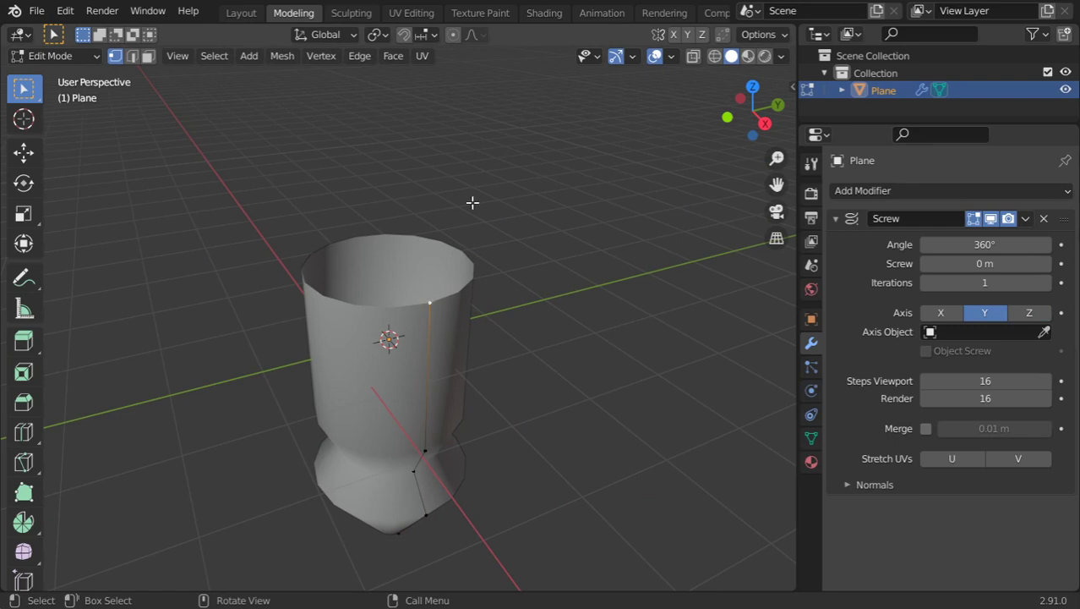
{"action": "key", "text": "KP_1"}
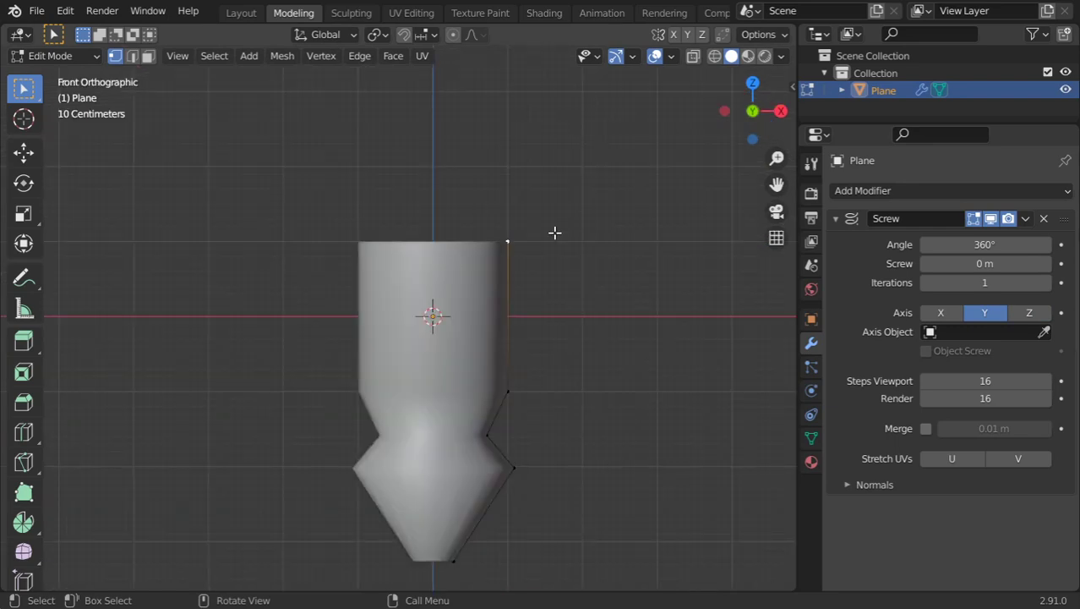
- Extrude the top vertex upward in several segments to form the bottle's rim and neck
{"action": "key", "text": "e"}
{"action": "left_click", "coordinate": [568, 201]}
{"action": "key", "text": "e"}
{"action": "left_click", "coordinate": [533, 148]}
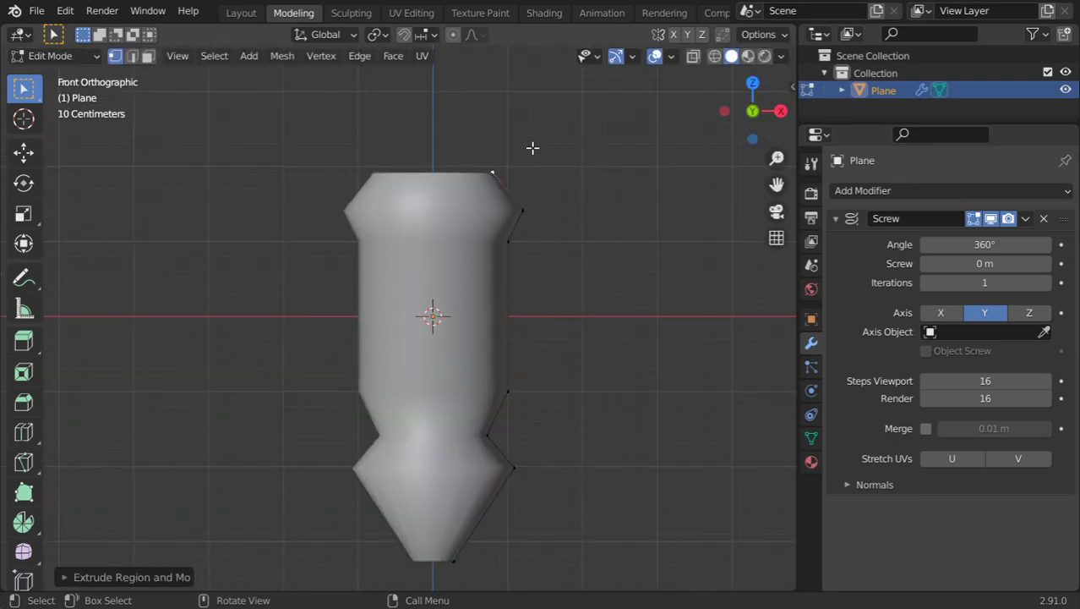
{"action": "key", "text": "e"}
{"action": "left_click", "coordinate": [512, 120]}
{"action": "key", "text": "e"}
{"action": "left_click", "coordinate": [529, 86]}
{"action": "key", "text": "e"}
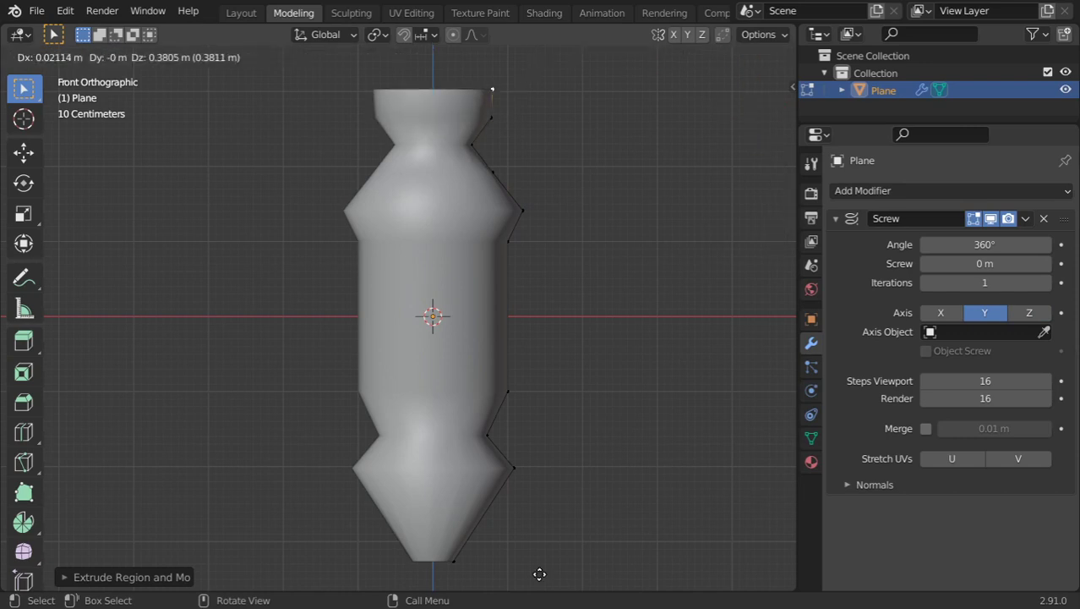
{"action": "left_click", "coordinate": [539, 574]}
- Extrude a tapered top for the bottle and reposition the top vertex, trying Merge on and off
{"action": "scroll", "coordinate": [486, 324], "scroll_direction": "down", "scroll_amount": 2}
{"action": "middle_click_drag", "start_coordinate": [493, 283], "coordinate": [526, 481], "text": "shift"}
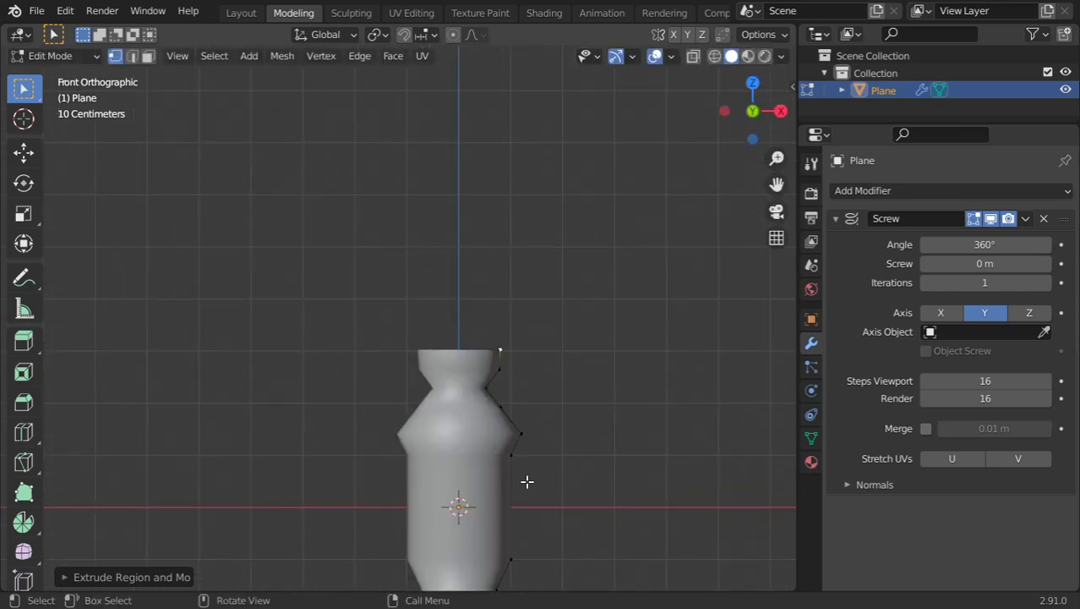
{"action": "key", "text": "e"}
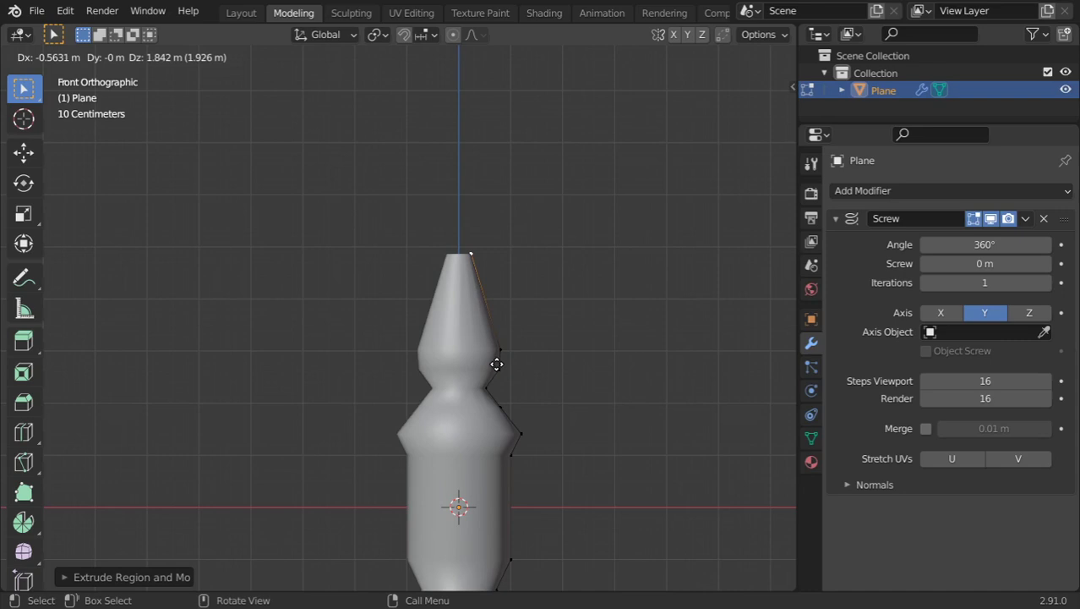
{"action": "left_click", "coordinate": [499, 341]}
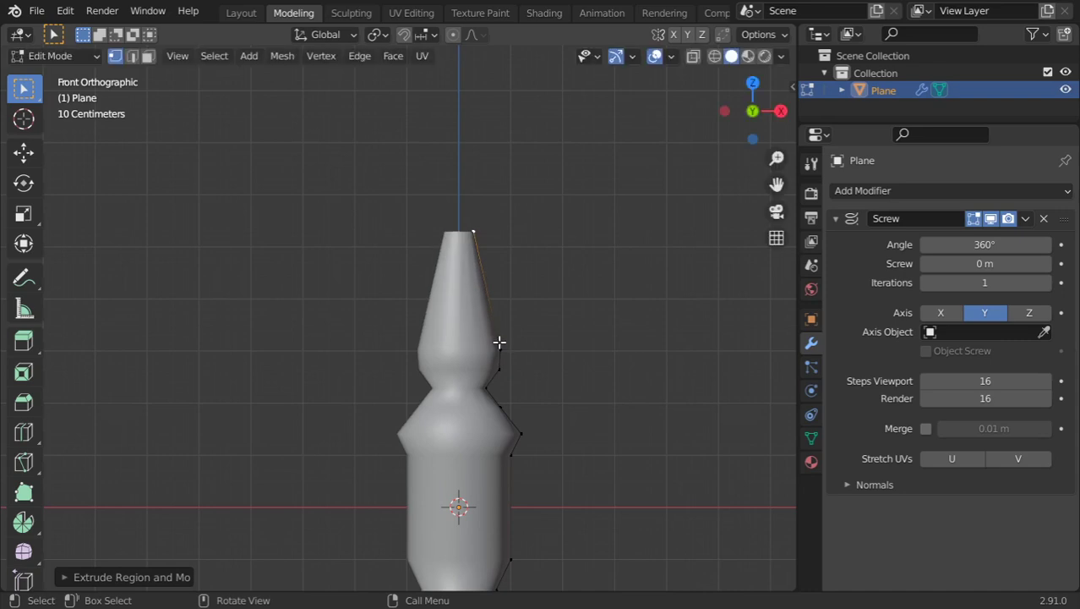
{"action": "left_click", "coordinate": [926, 429]}
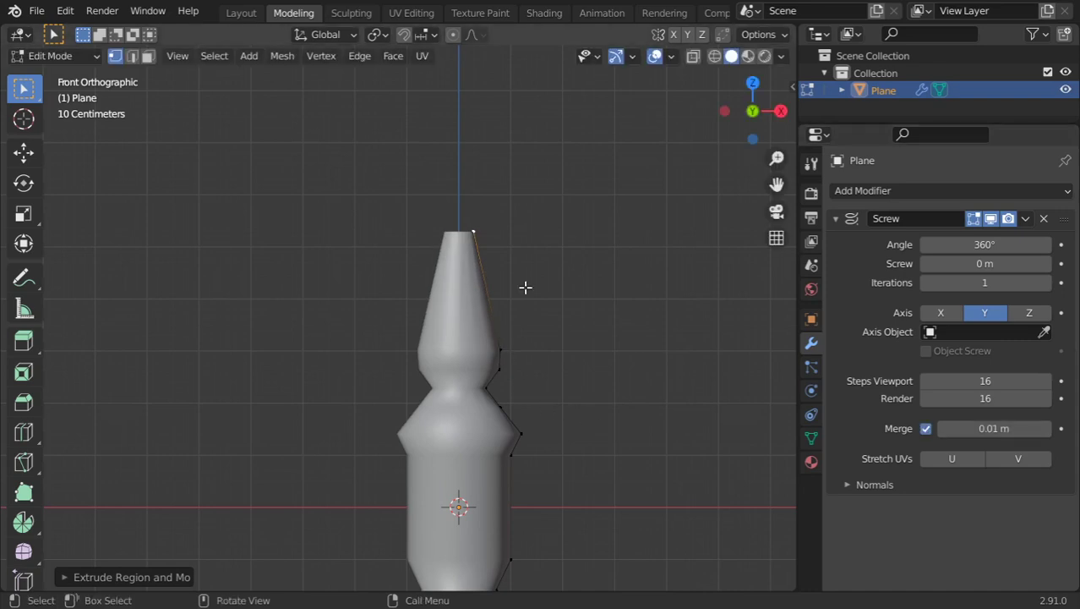
{"action": "key", "text": "g"}
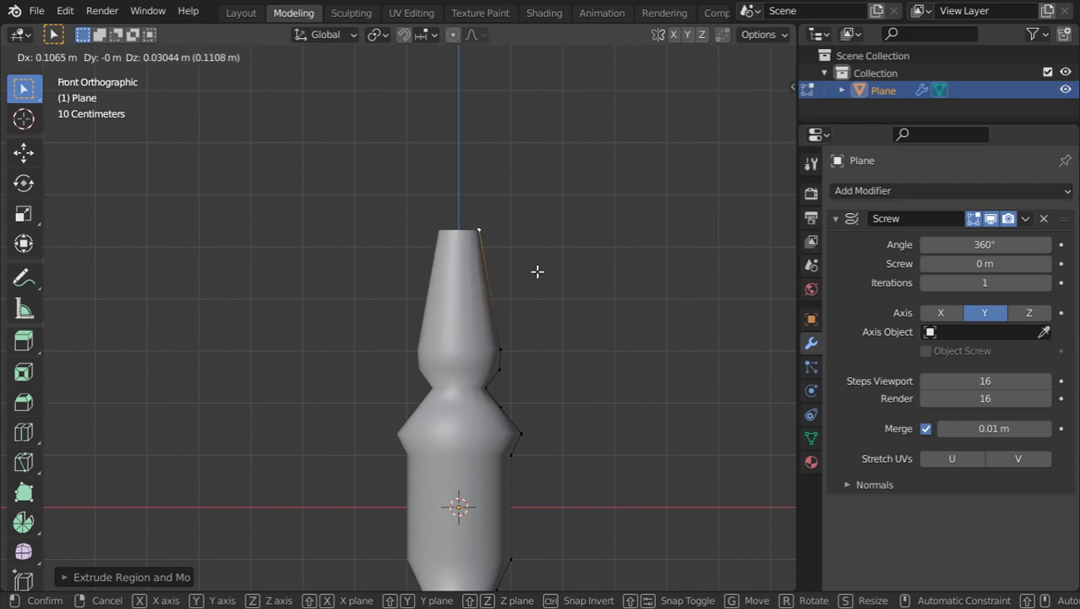
{"action": "left_click", "coordinate": [535, 270]}
{"action": "left_click", "coordinate": [926, 429]}
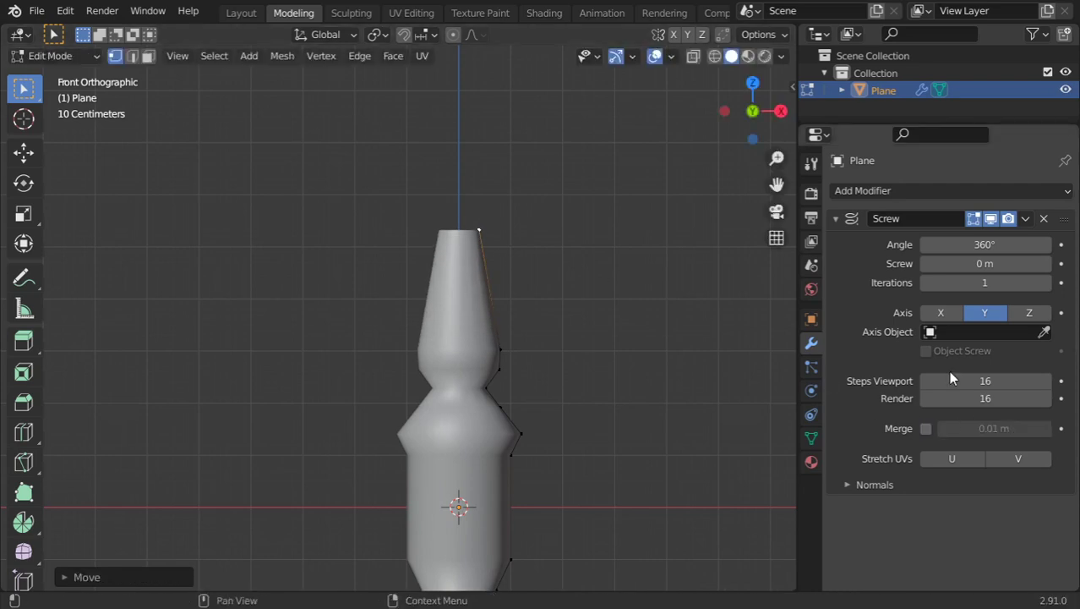
- Adjust the iterations and bring the sweep Angle down to about 259° so the bottle opens
{"action": "left_click", "coordinate": [1039, 284]}
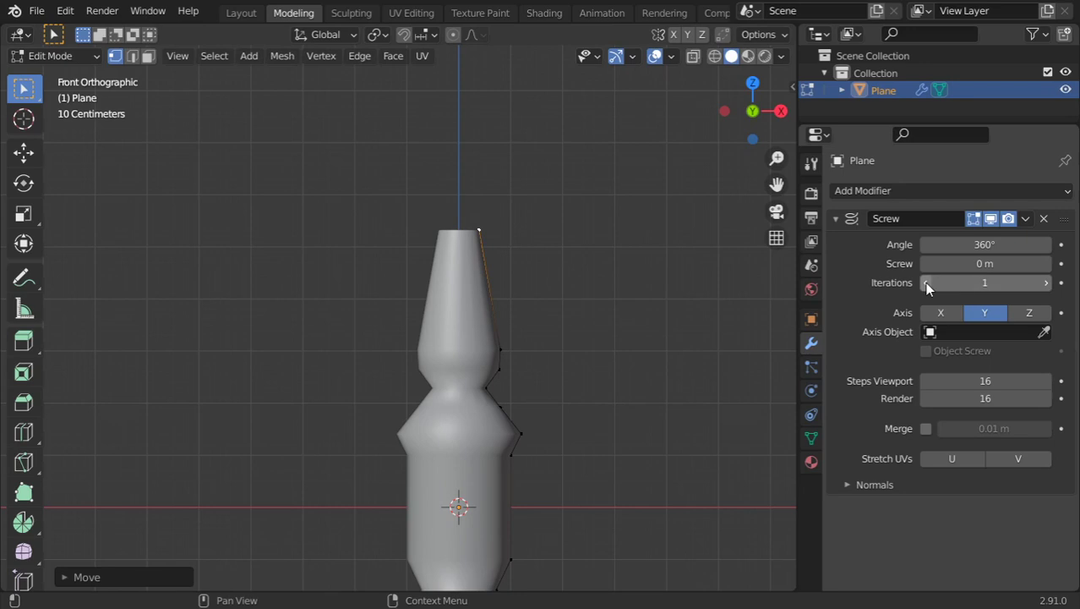
{"action": "left_click_drag", "start_coordinate": [951, 244], "coordinate": [993, 244]}
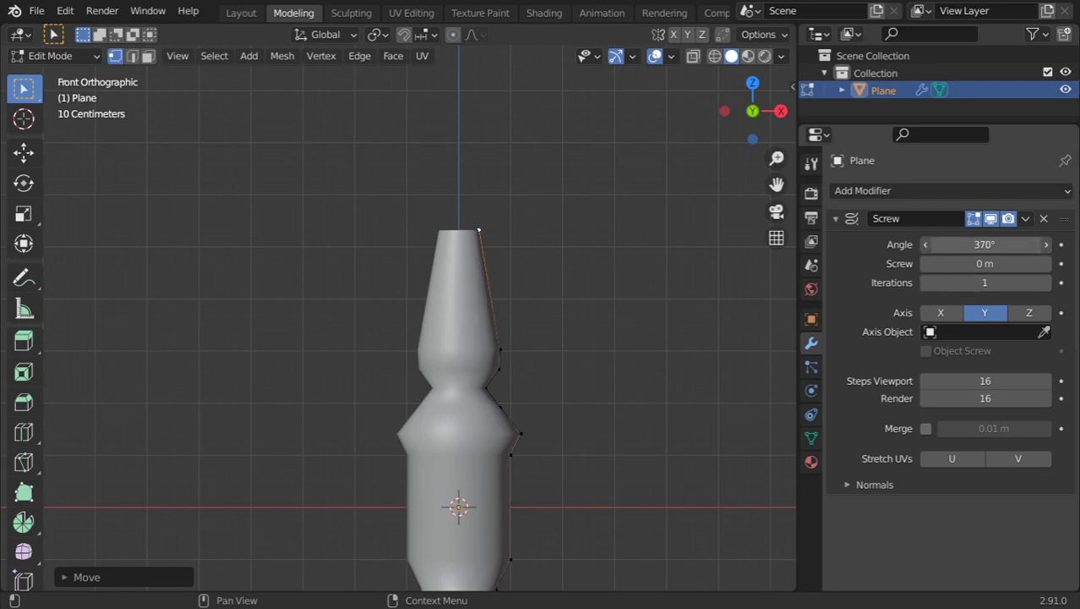
{"action": "middle_click_drag", "start_coordinate": [716, 337], "coordinate": [407, 420]}
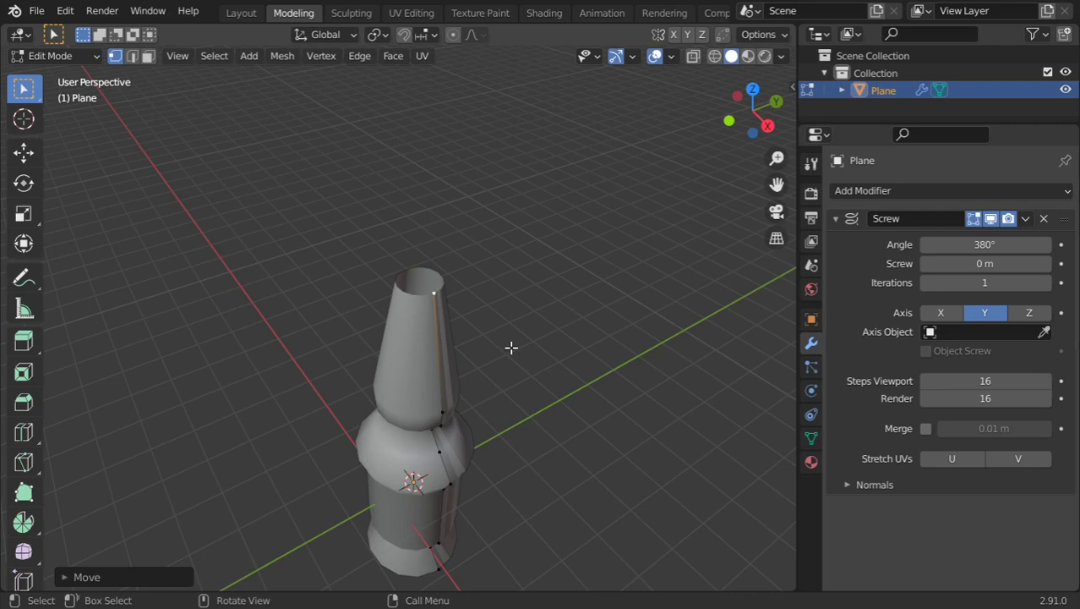
{"action": "middle_click_drag", "start_coordinate": [511, 346], "coordinate": [450, 396]}
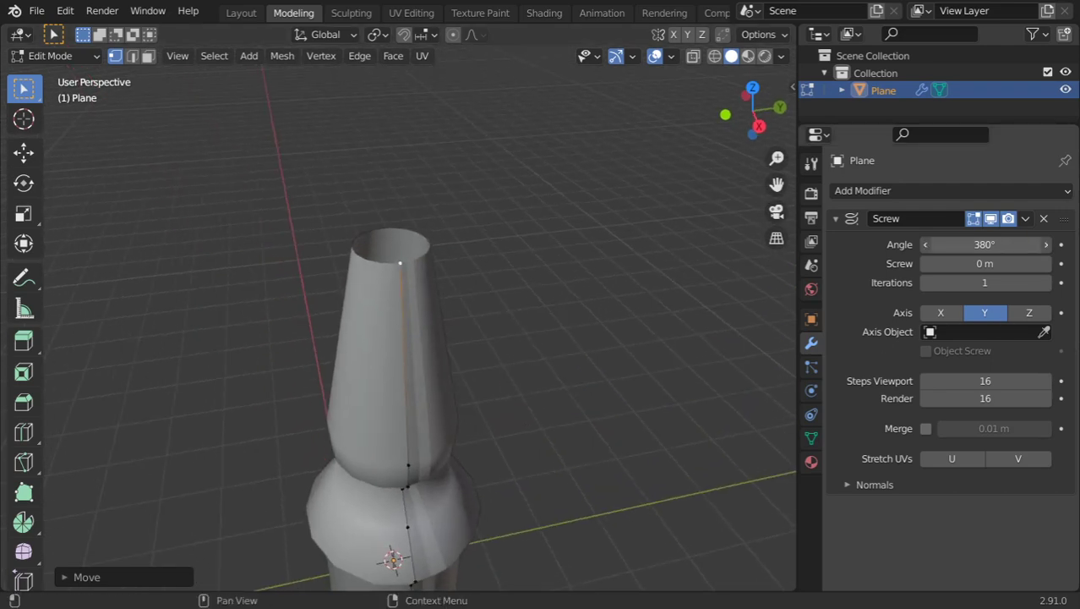
{"action": "mouse_move", "coordinate": [985, 244]}
{"action": "left_mouse_down"}
{"action": "mouse_move", "coordinate": [934, 244]}
{"action": "mouse_move", "coordinate": [979, 258]}
{"action": "left_mouse_up"}
{"action": "left_click", "coordinate": [997, 245]}
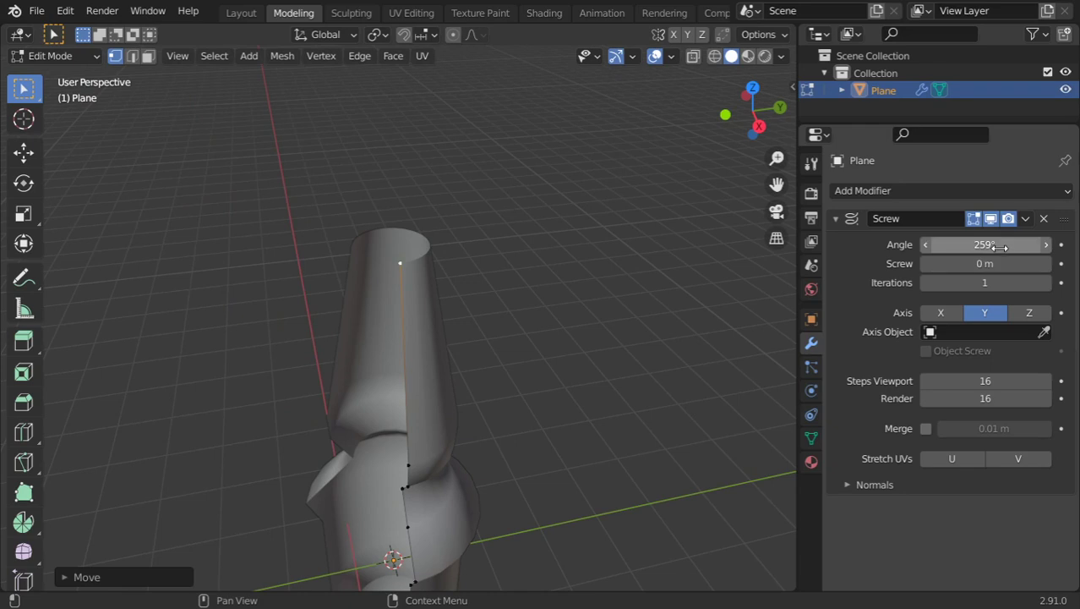
- Set the Screw Angle to 180° and raise the screw offset
{"action": "left_click", "coordinate": [1000, 246]}
{"action": "key", "text": "ctrl+a"}
{"action": "type", "text": "1"}
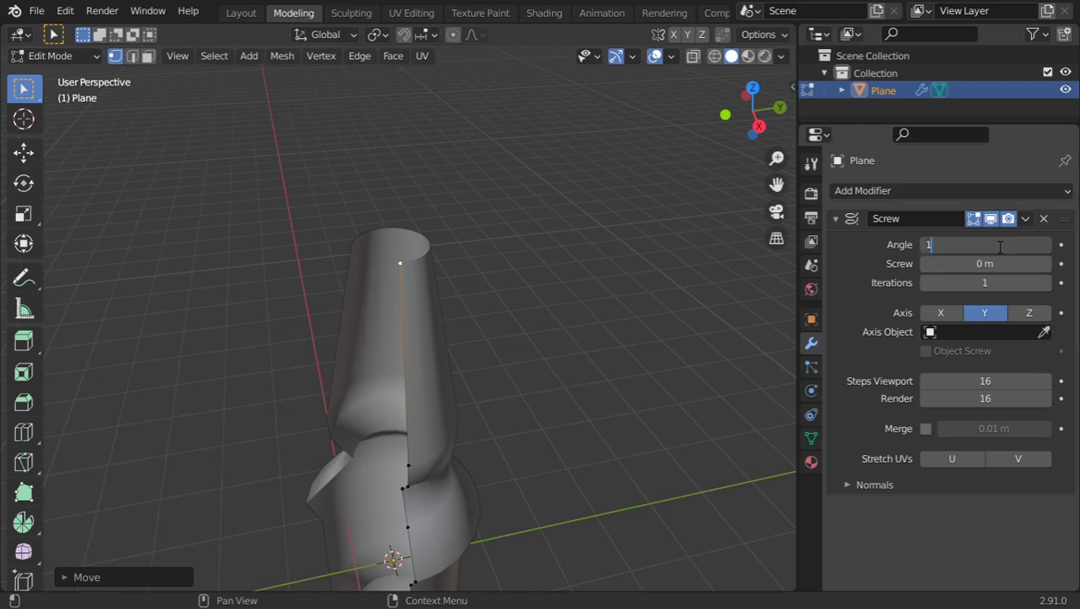
{"action": "type", "text": "80"}
{"action": "key", "text": "Return"}
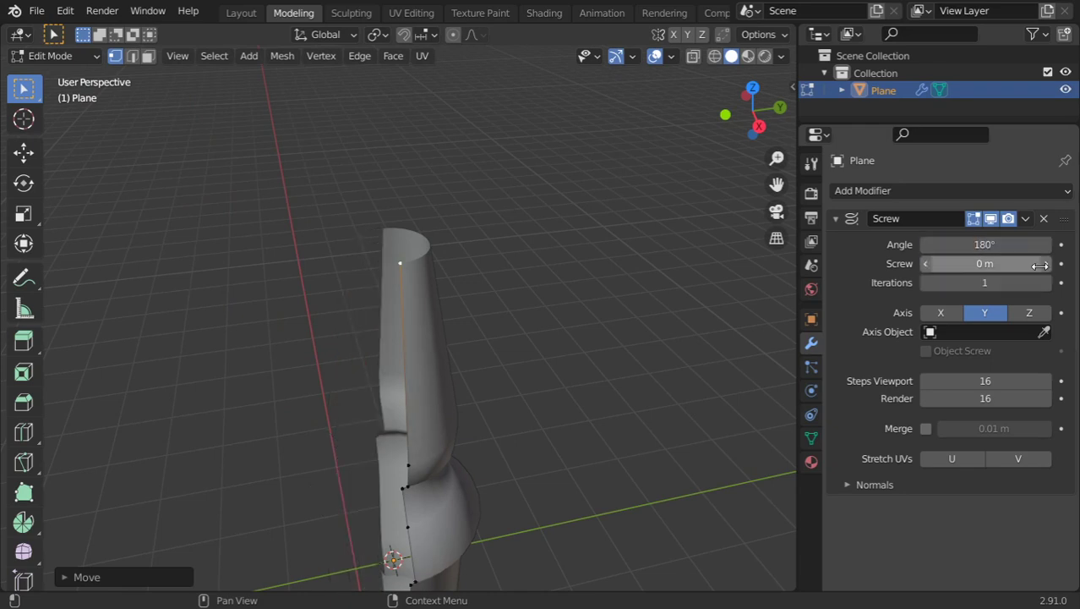
{"action": "left_click_drag", "start_coordinate": [985, 263], "coordinate": [1028, 263]}
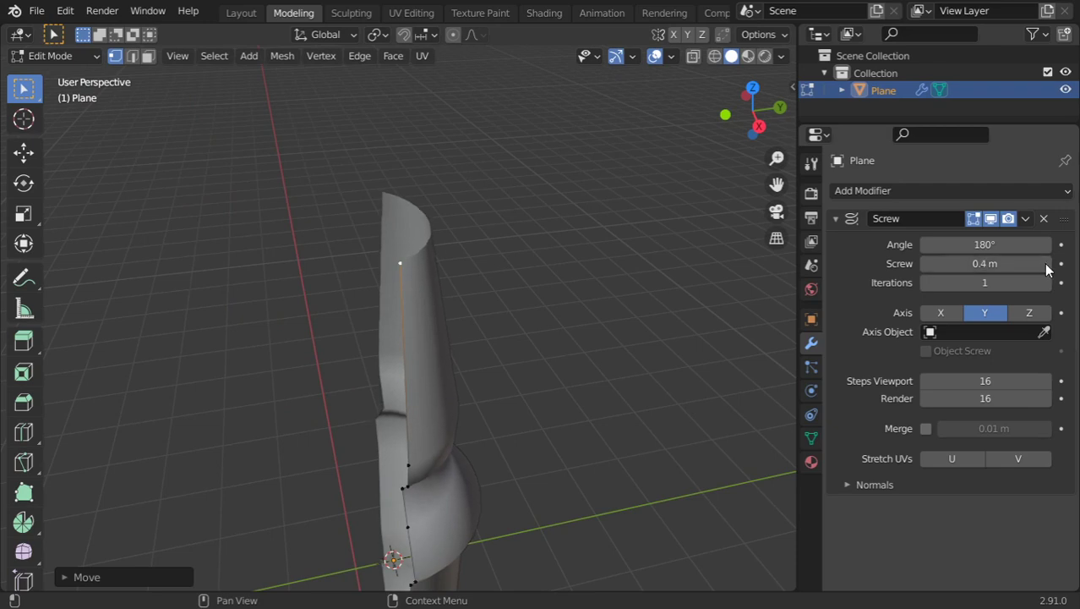
{"action": "left_click", "coordinate": [1045, 282]}
- Set 9 iterations and a -2.9 m screw offset, stretching the profile into a long spiral
{"action": "scroll", "coordinate": [683, 318], "scroll_direction": "down", "scroll_amount": 3}
{"action": "middle_click_drag", "start_coordinate": [562, 338], "coordinate": [642, 309]}
{"action": "left_click", "coordinate": [985, 282]}
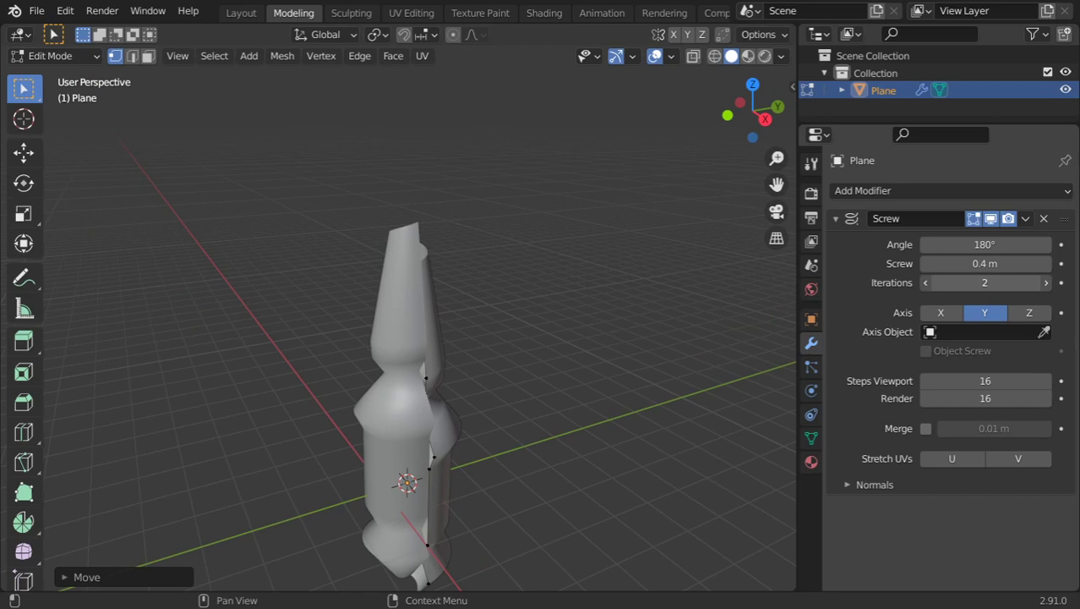
{"action": "type", "text": "8"}
{"action": "key", "text": "Return"}
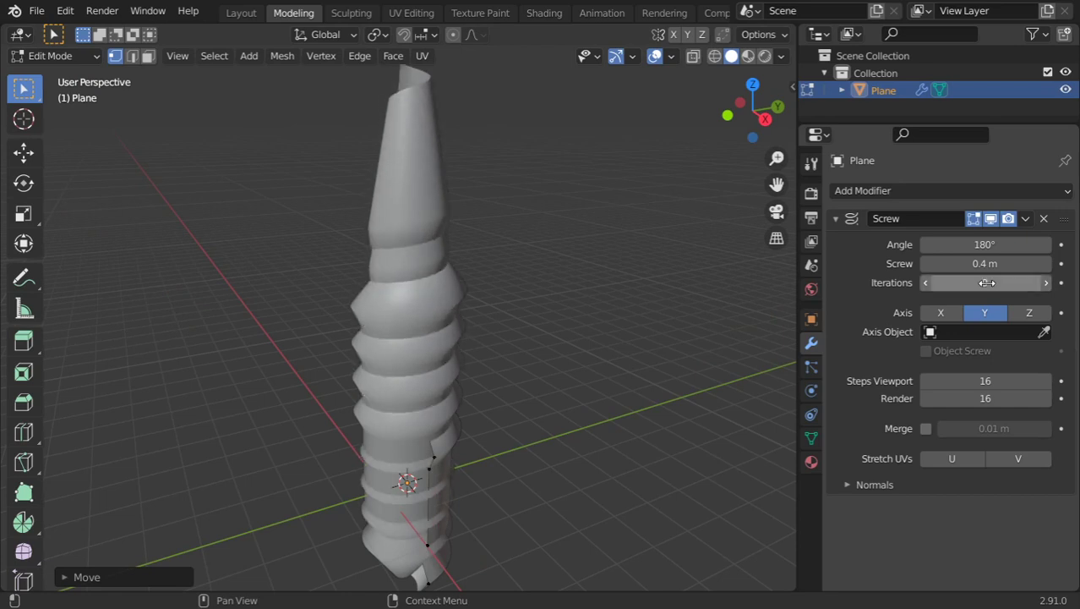
{"action": "left_click", "coordinate": [1046, 283]}
{"action": "left_click_drag", "start_coordinate": [985, 263], "coordinate": [894, 263]}
{"action": "scroll", "coordinate": [557, 285], "scroll_direction": "down", "scroll_amount": 6}
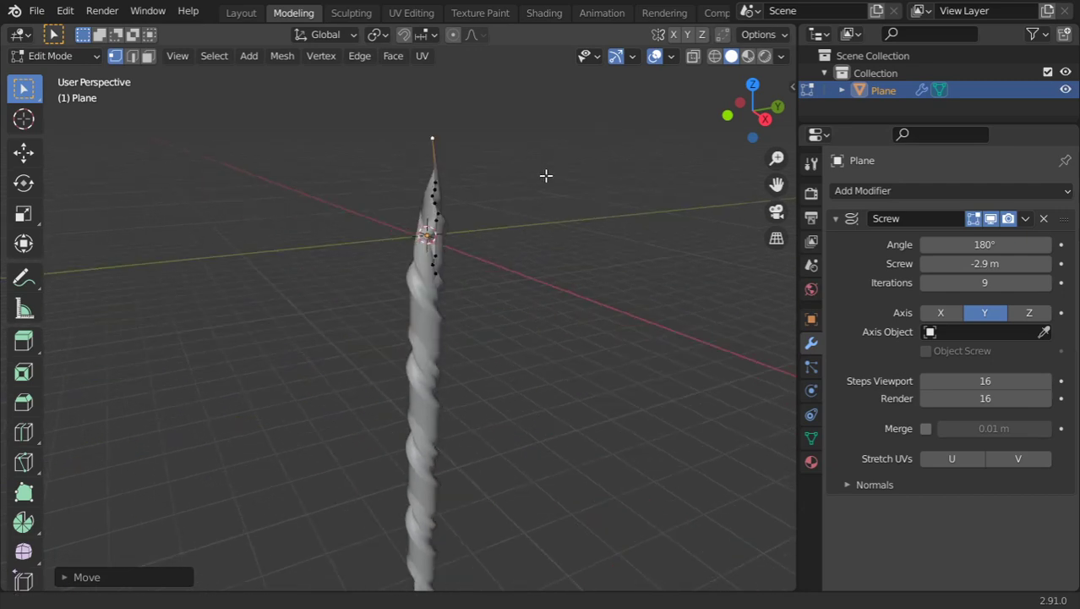
{"action": "middle_click_drag", "start_coordinate": [447, 389], "coordinate": [467, 314], "text": "shift"}
{"action": "scroll", "coordinate": [469, 314], "scroll_direction": "up", "scroll_amount": 3}
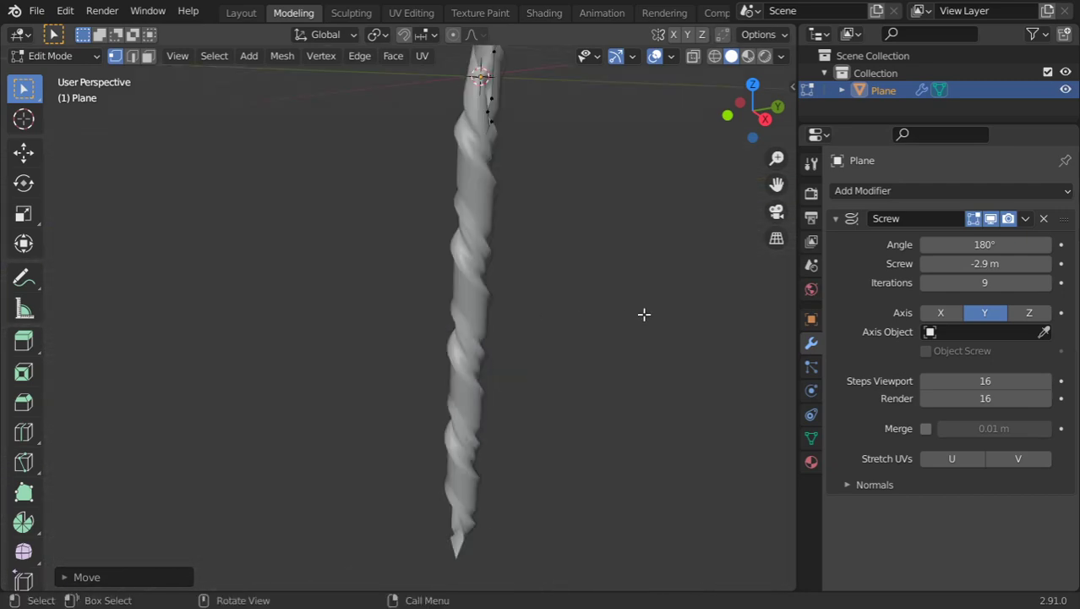
- Remove the Screw modifier and delete the Plane in Object Mode
{"action": "left_click", "coordinate": [1046, 219]}
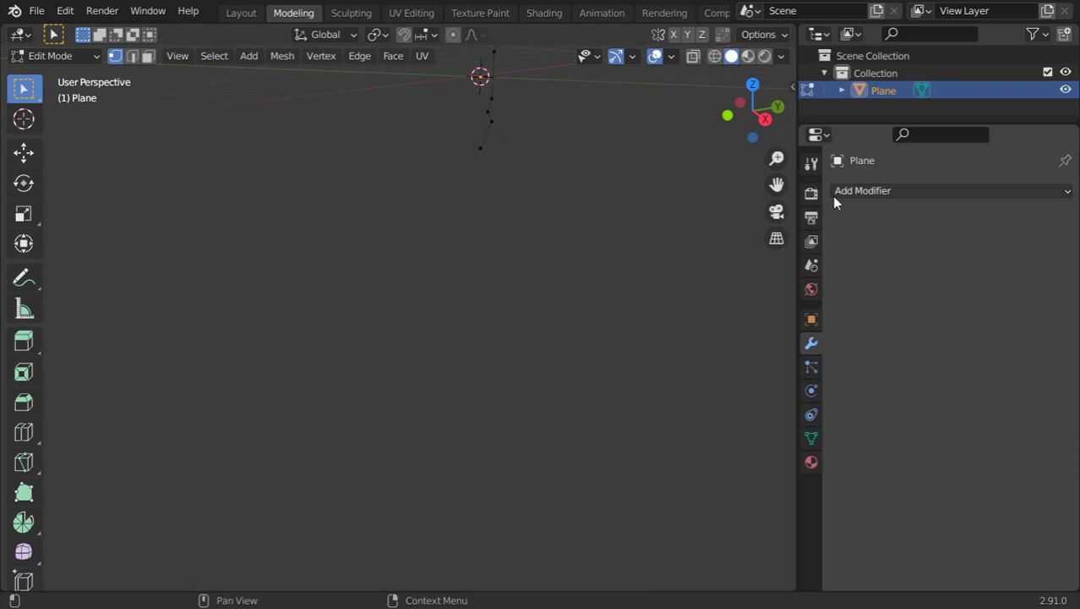
{"action": "scroll", "coordinate": [456, 158], "scroll_direction": "down", "scroll_amount": 3}
{"action": "middle_click_drag", "start_coordinate": [456, 158], "coordinate": [450, 219]}
{"action": "key", "text": "Tab"}
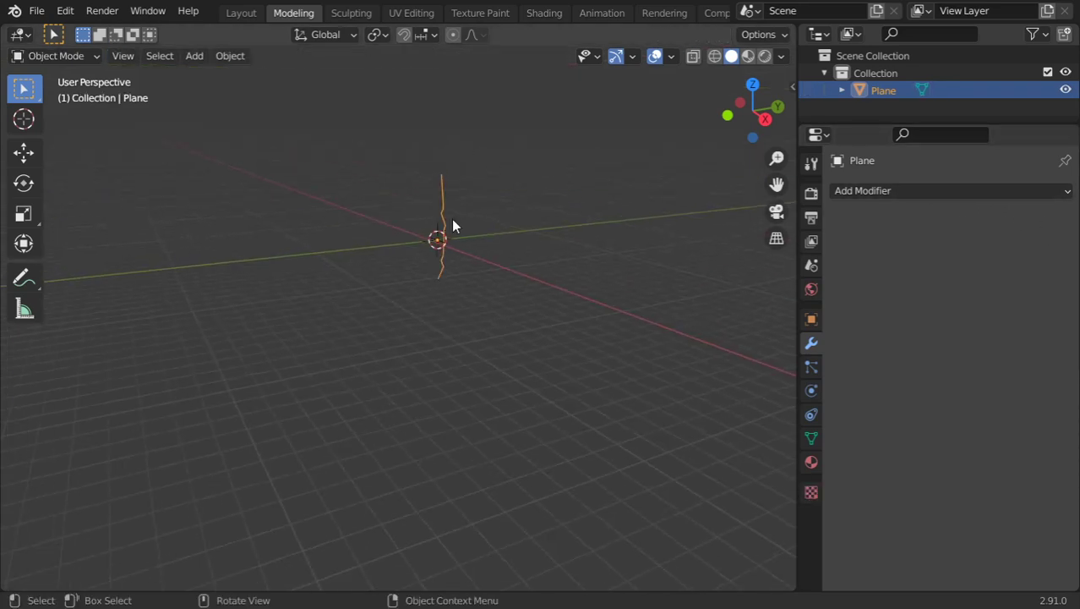
{"action": "key", "text": "Delete"}
- Add a new default Cube mesh at the origin
{"action": "key", "text": "shift+a"}
{"action": "mouse_move", "coordinate": [438, 205]}
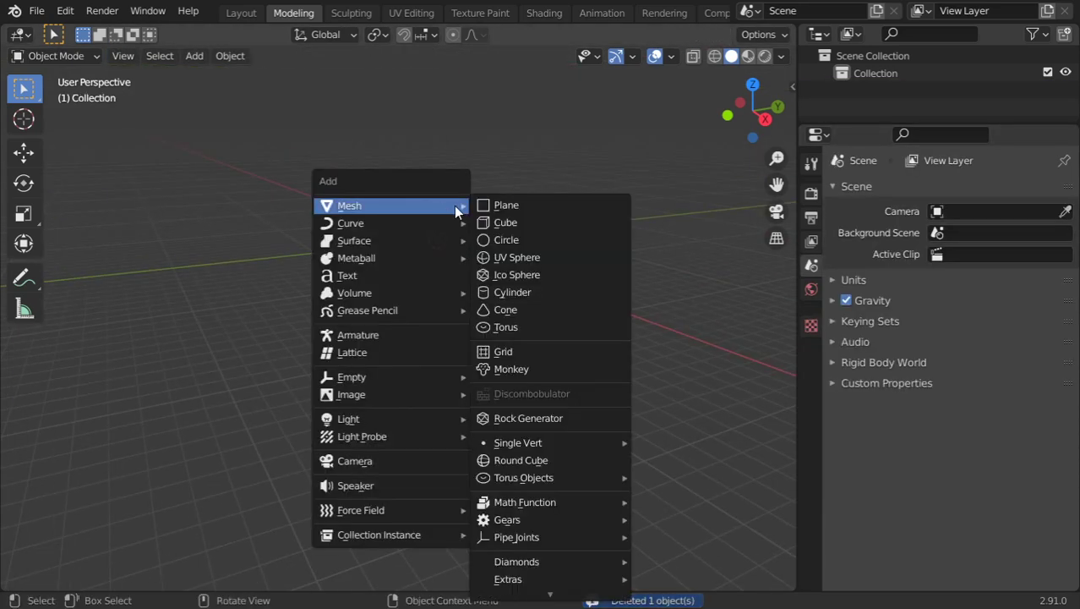
{"action": "left_click", "coordinate": [499, 223]}
{"action": "left_click", "coordinate": [909, 195]}
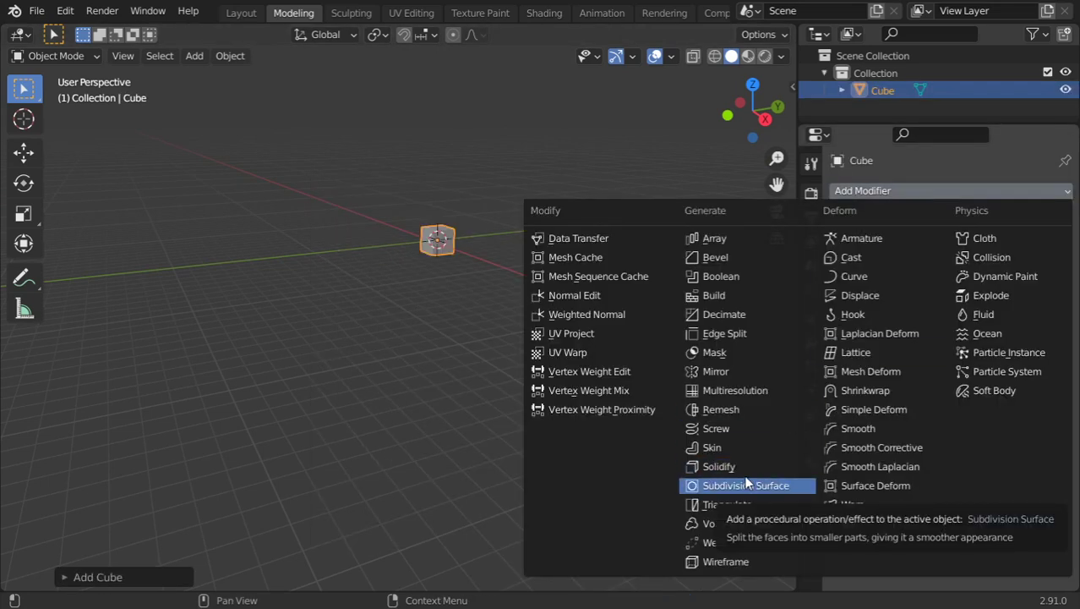
- Add a Subdivision Surface modifier and raise its viewport levels and render levels to 4
{"action": "left_click", "coordinate": [745, 483]}
{"action": "scroll", "coordinate": [484, 195], "scroll_direction": "up", "scroll_amount": 4}
{"action": "middle_click_drag", "start_coordinate": [475, 205], "coordinate": [461, 357]}
{"action": "scroll", "coordinate": [497, 321], "scroll_direction": "up", "scroll_amount": 5}
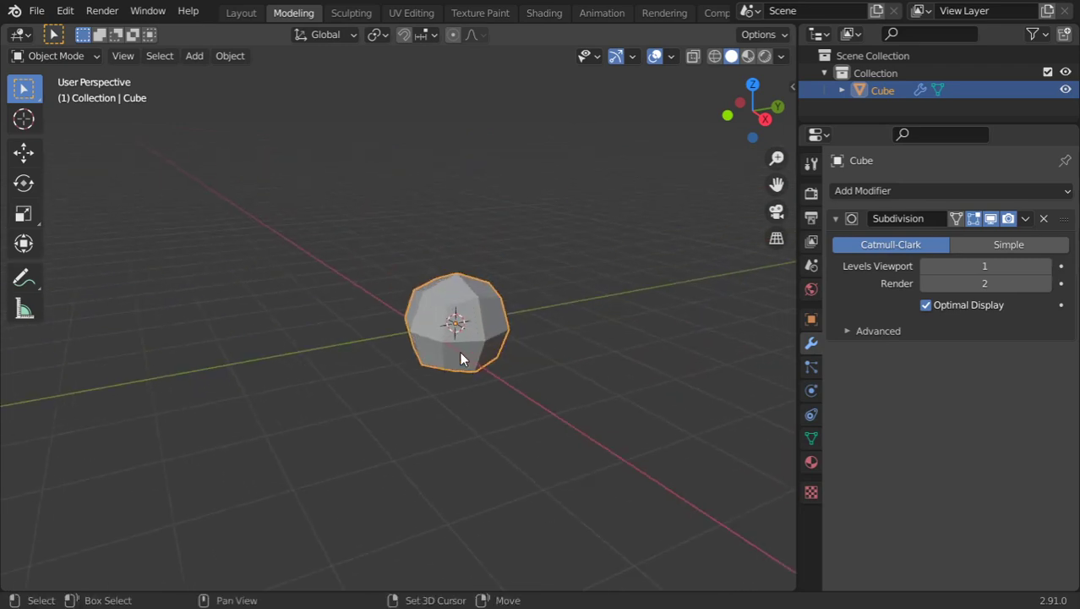
{"action": "left_click", "coordinate": [1045, 266]}
{"action": "left_click", "coordinate": [1045, 266]}
{"action": "left_click", "coordinate": [1045, 267]}
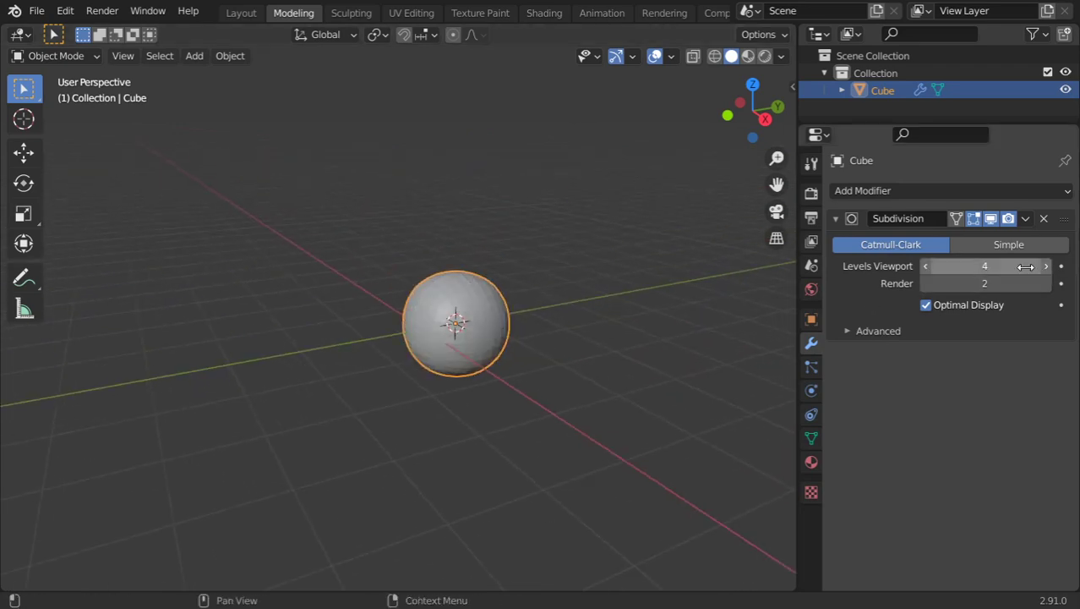
{"action": "scroll", "coordinate": [402, 322], "scroll_direction": "up", "scroll_amount": 4}
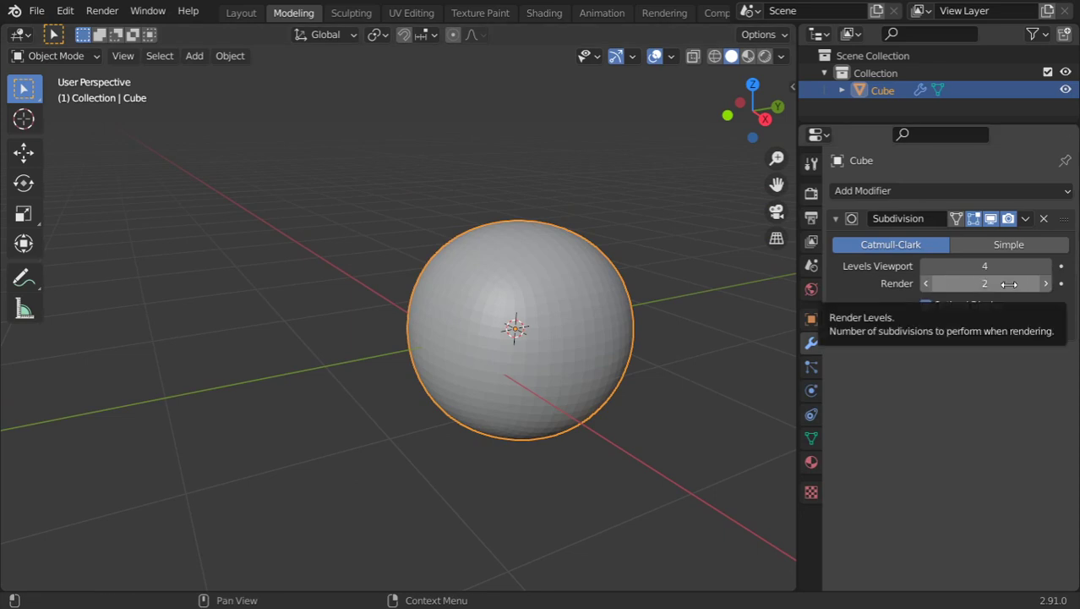
{"action": "left_click", "coordinate": [1046, 284]}
{"action": "left_click", "coordinate": [1046, 284]}
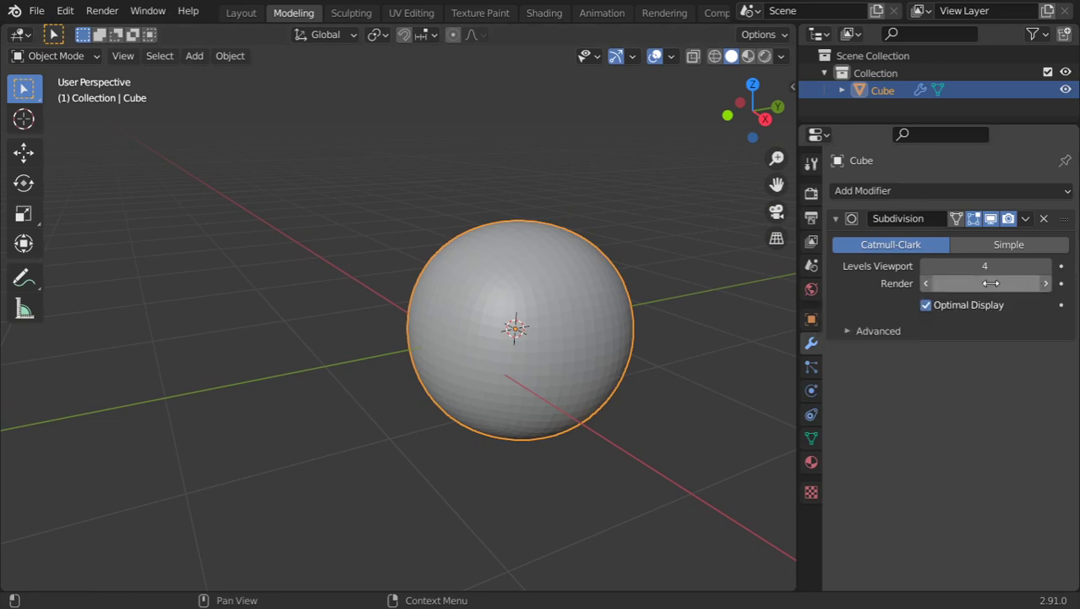
- Set viewport levels to 2 and render levels to 3, then apply the modifier
{"action": "left_click", "coordinate": [927, 266]}
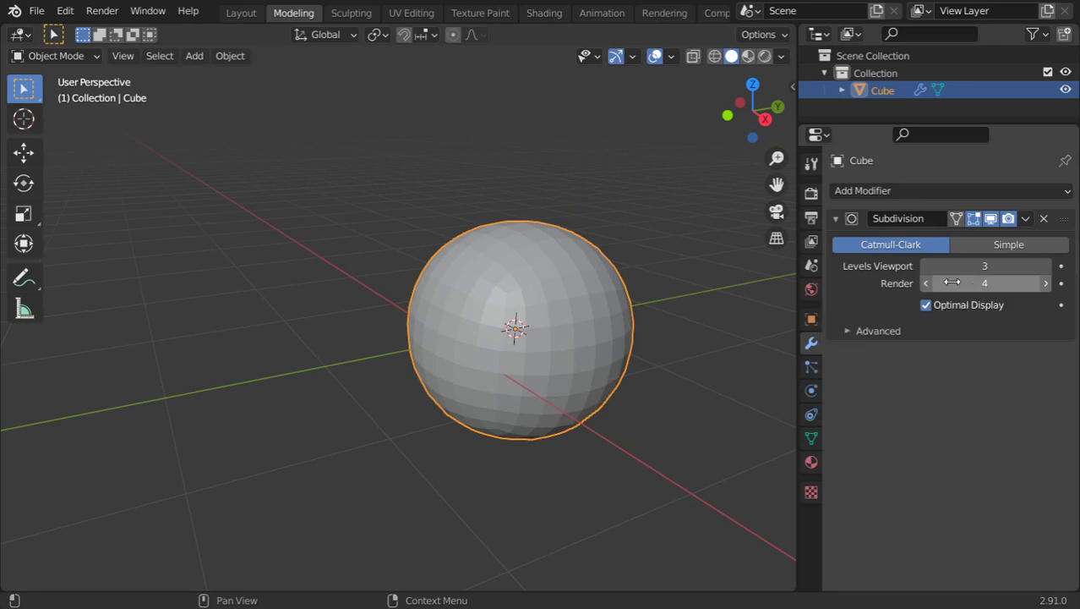
{"action": "left_click", "coordinate": [927, 267]}
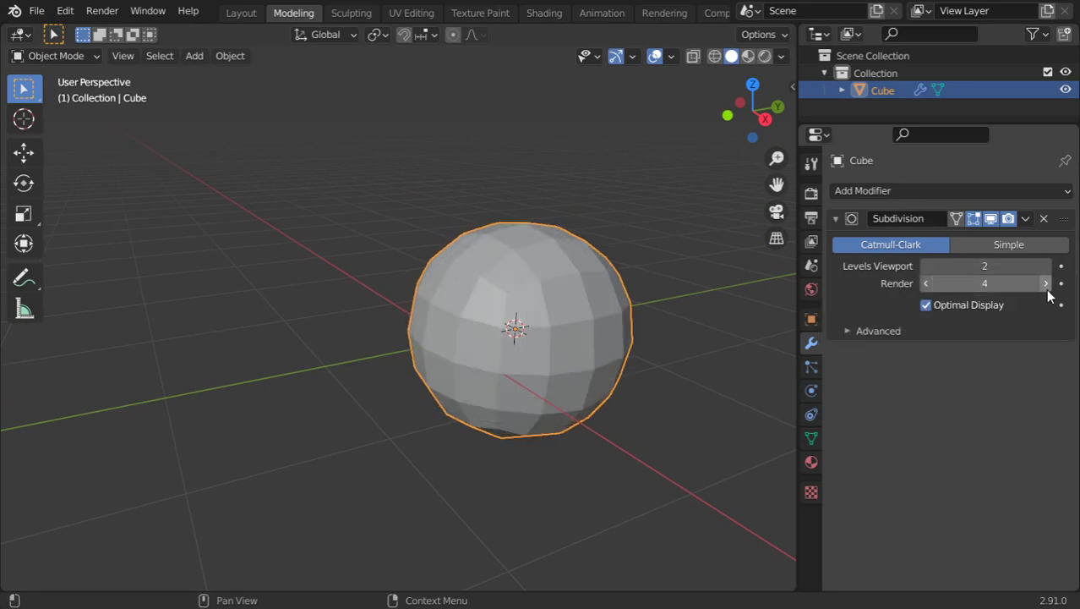
{"action": "left_click", "coordinate": [926, 286]}
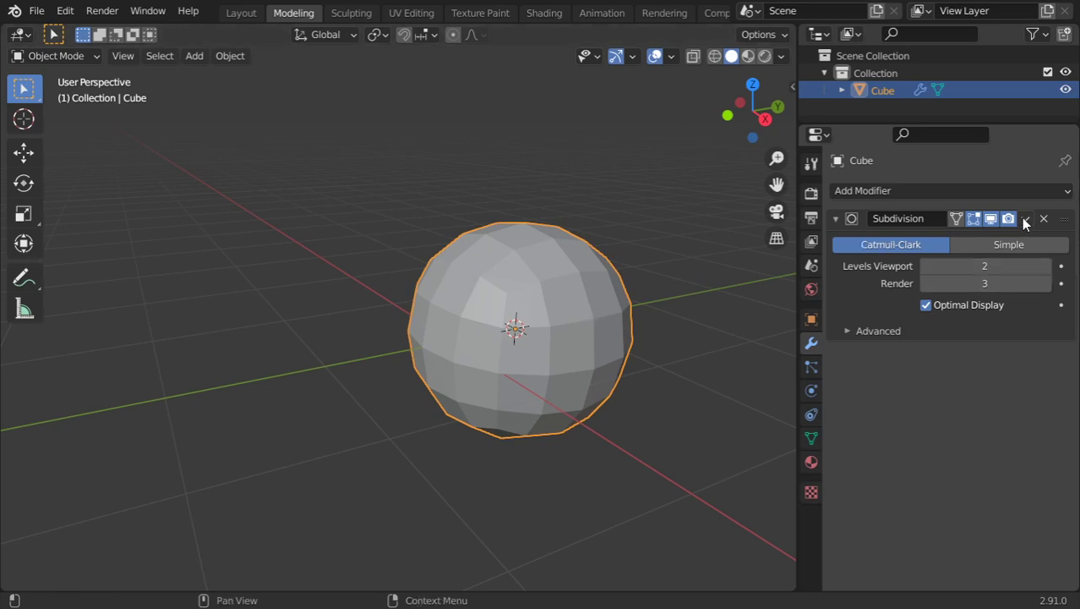
{"action": "left_click", "coordinate": [1025, 221]}
{"action": "left_click", "coordinate": [991, 233]}
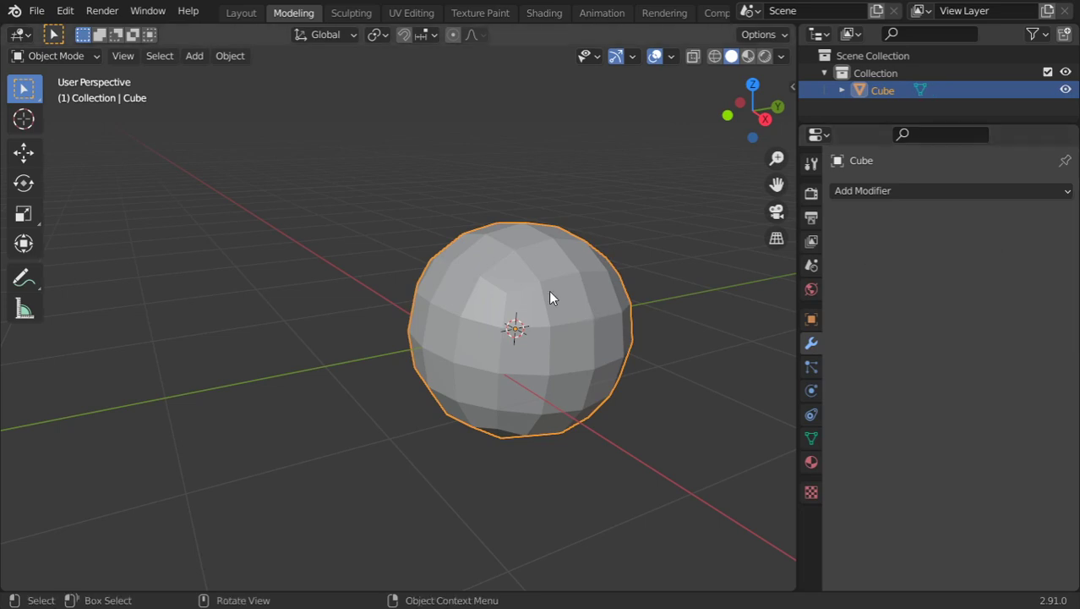
- Switch the viewport to Wireframe shading
{"action": "middle_click_drag", "start_coordinate": [553, 295], "coordinate": [604, 283]}
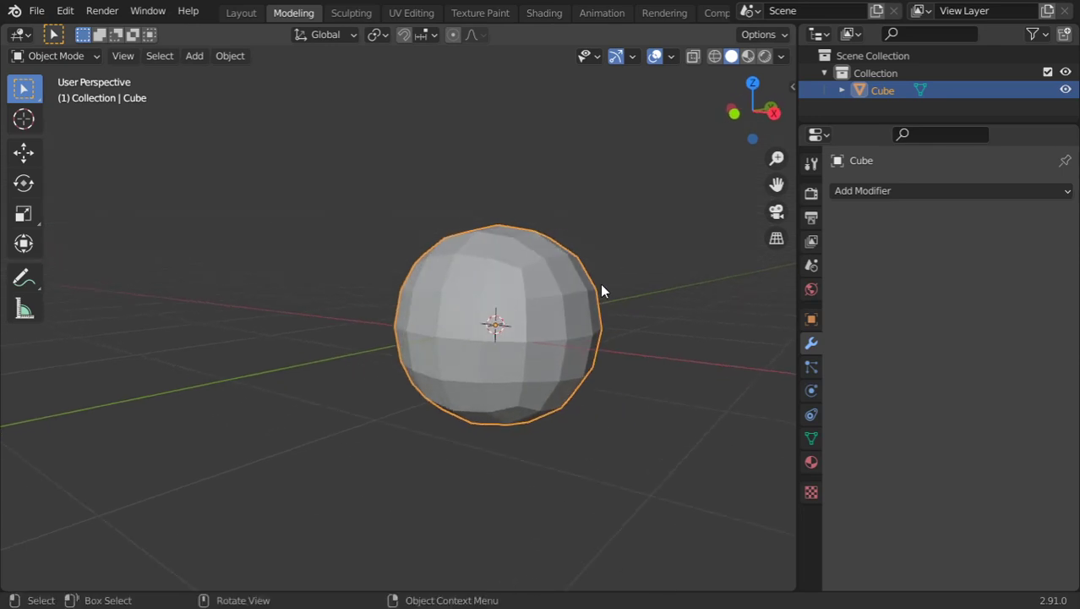
{"action": "right_click", "coordinate": [601, 283]}
{"action": "left_click", "coordinate": [602, 287]}
{"action": "key", "text": "z"}
{"action": "left_click", "coordinate": [508, 293]}
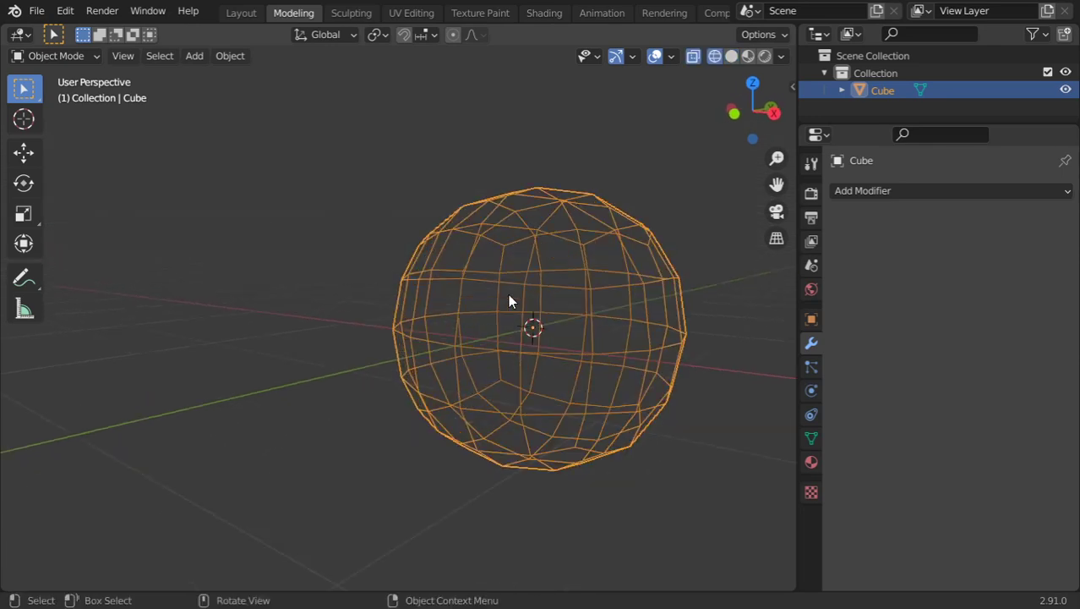
{"action": "scroll", "coordinate": [510, 293], "scroll_direction": "up", "scroll_amount": 3}
{"action": "middle_click_drag", "start_coordinate": [586, 279], "coordinate": [458, 302]}
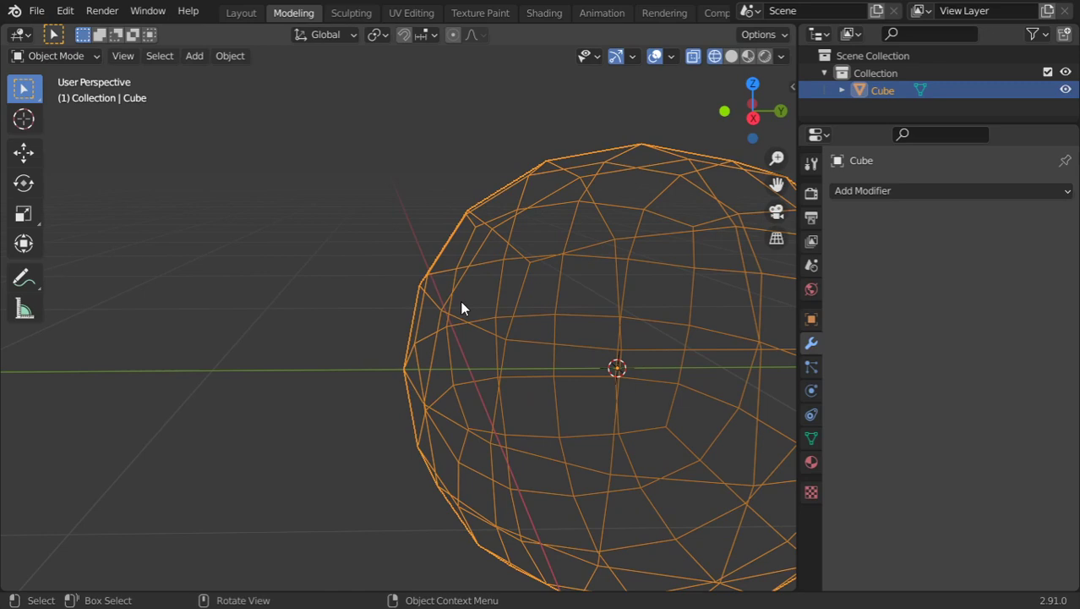
- Add a Solidify modifier to the sphere with a thickness of 0.15 m
{"action": "left_click", "coordinate": [901, 189]}
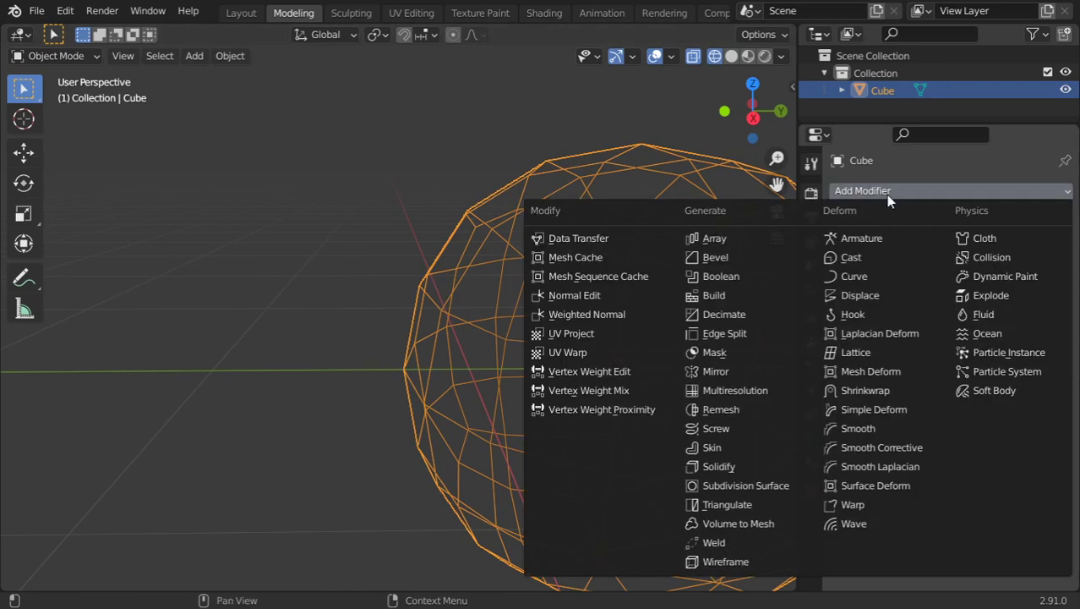
{"action": "left_click", "coordinate": [733, 468]}
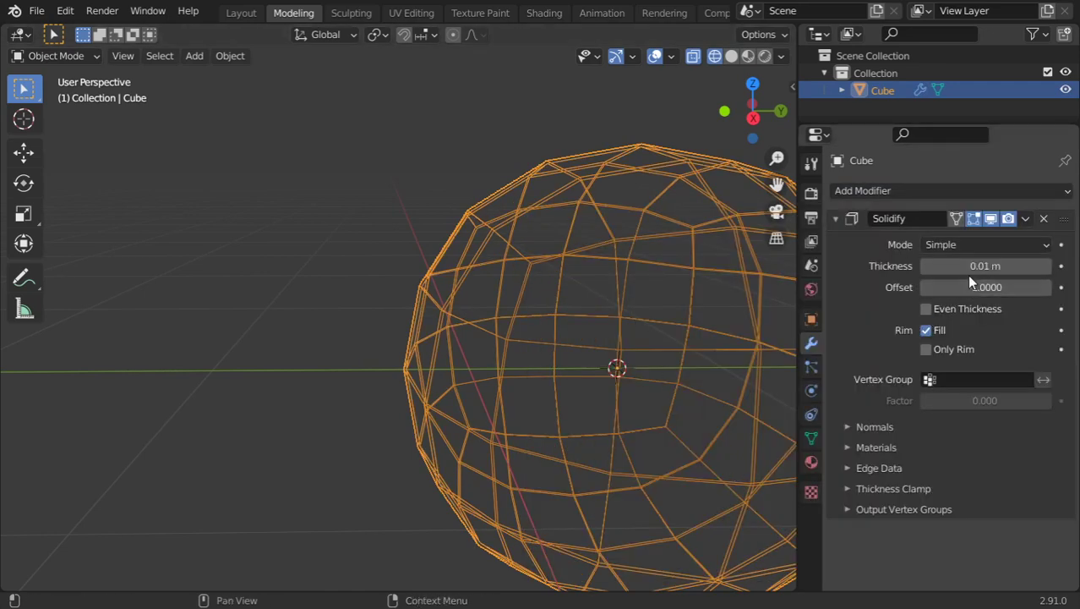
{"action": "mouse_move", "coordinate": [969, 267]}
{"action": "left_mouse_down"}
{"action": "mouse_move", "coordinate": [1040, 267]}
{"action": "mouse_move", "coordinate": [740, 267]}
{"action": "mouse_move", "coordinate": [1014, 267]}
{"action": "mouse_move", "coordinate": [974, 269]}
{"action": "left_mouse_up"}
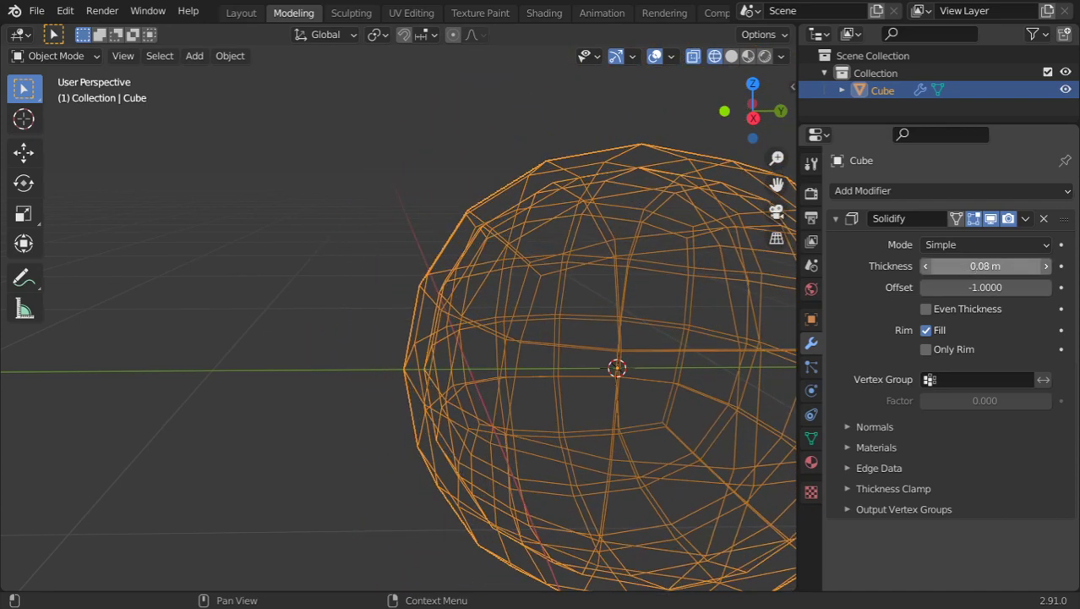
{"action": "left_click", "coordinate": [974, 269]}
{"action": "key", "text": "BackSpace"}
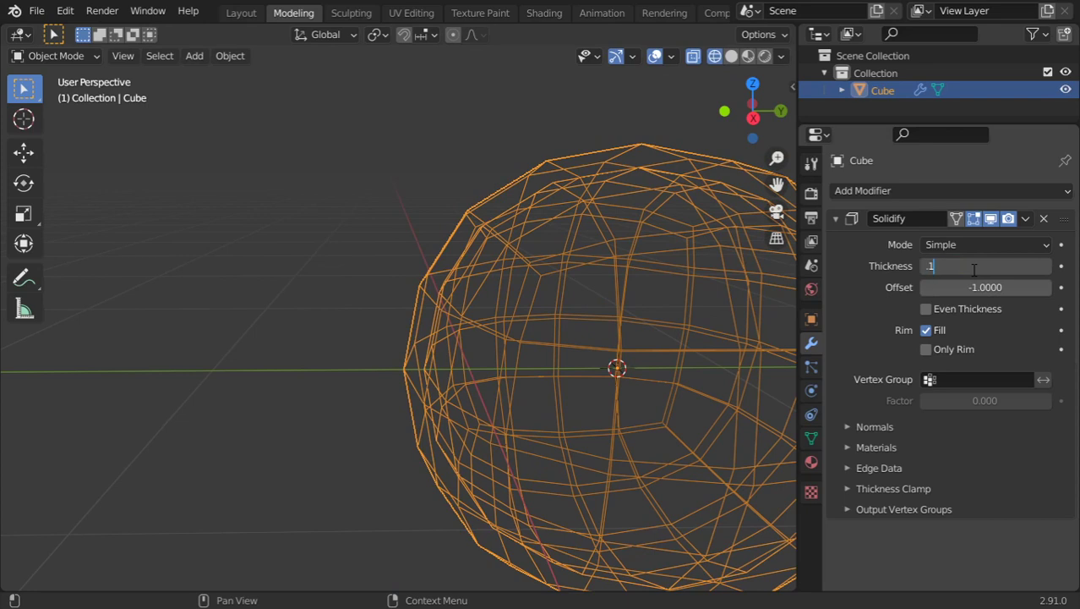
{"action": "type", "text": ".15"}
{"action": "key", "text": "Return"}
{"action": "scroll", "coordinate": [518, 337], "scroll_direction": "down", "scroll_amount": 3}
{"action": "mouse_move", "coordinate": [519, 337]}
{"action": "middle_mouse_down"}
{"action": "mouse_move", "coordinate": [559, 361]}
{"action": "mouse_move", "coordinate": [327, 362]}
{"action": "mouse_move", "coordinate": [507, 355]}
{"action": "middle_mouse_up"}
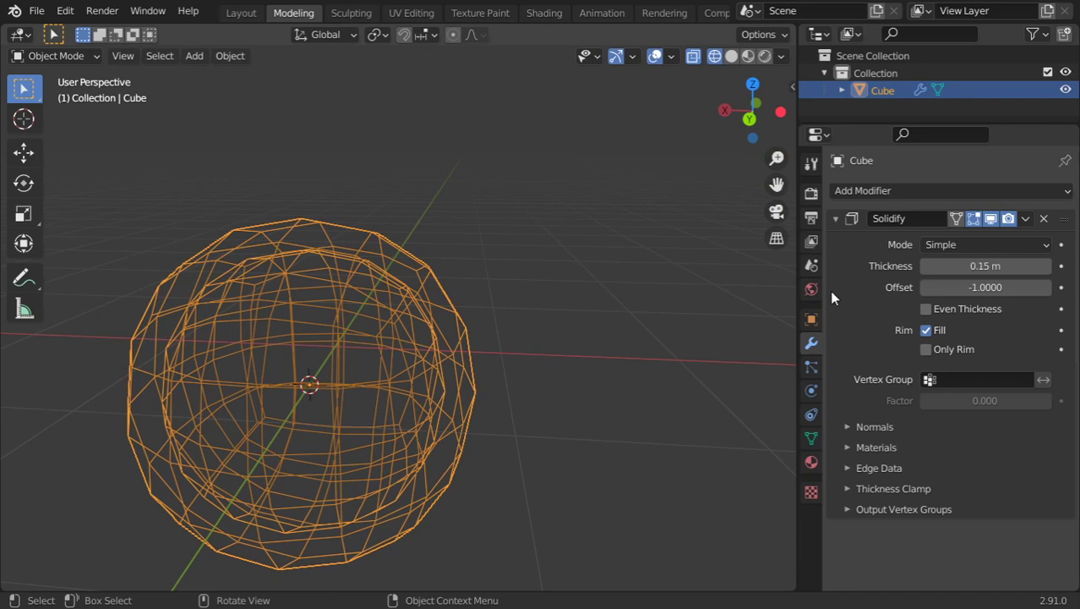
{"action": "left_click", "coordinate": [880, 193]}
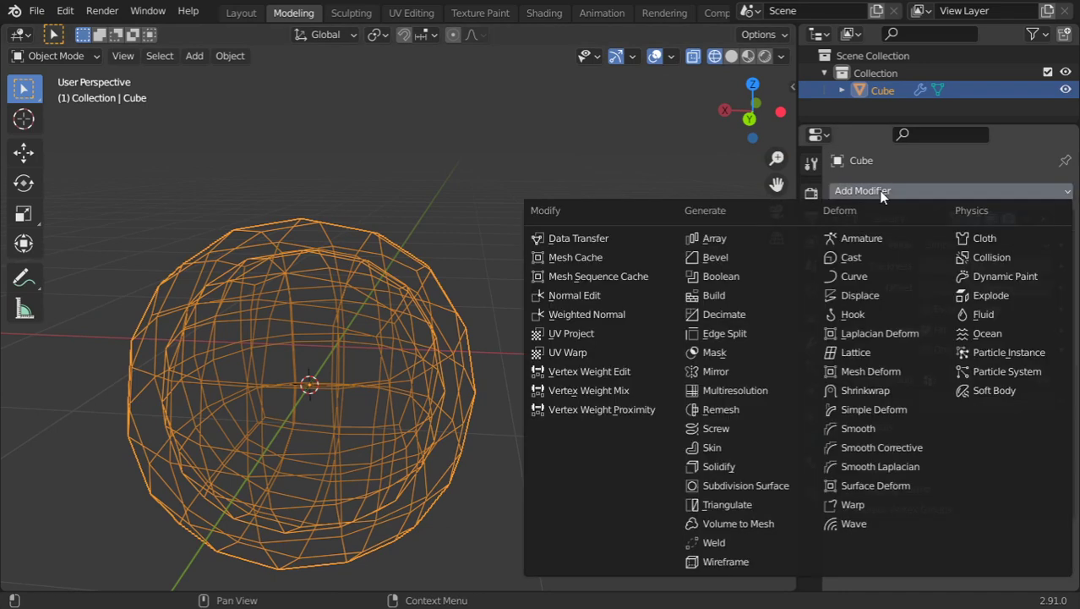
- Replace the Solidify modifier with a Wireframe modifier and return to Solid shading
{"action": "key", "text": "Escape"}
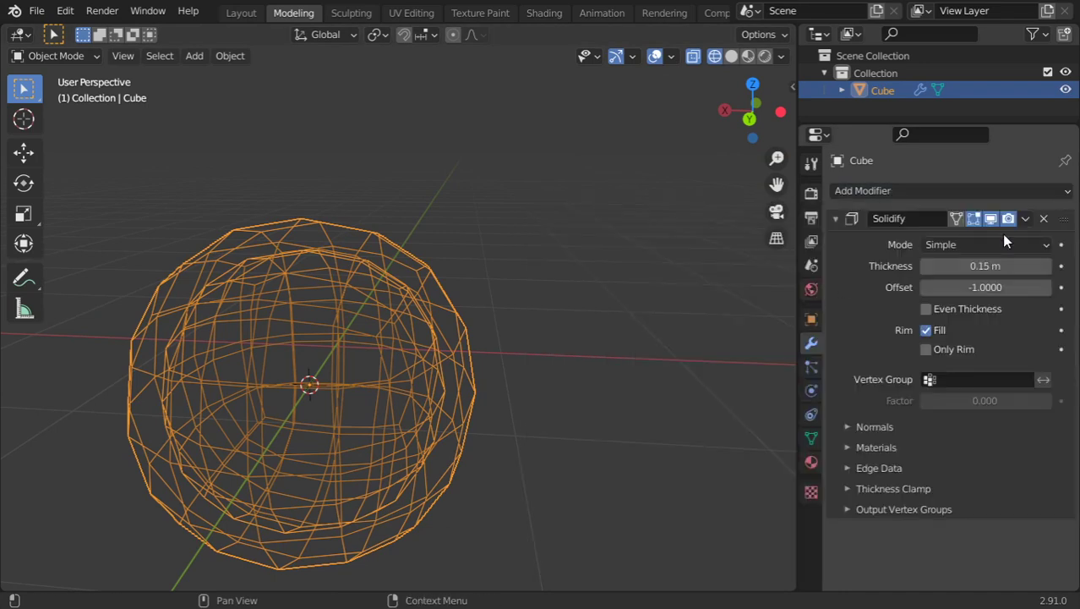
{"action": "left_click", "coordinate": [1043, 219]}
{"action": "left_click", "coordinate": [1018, 192]}
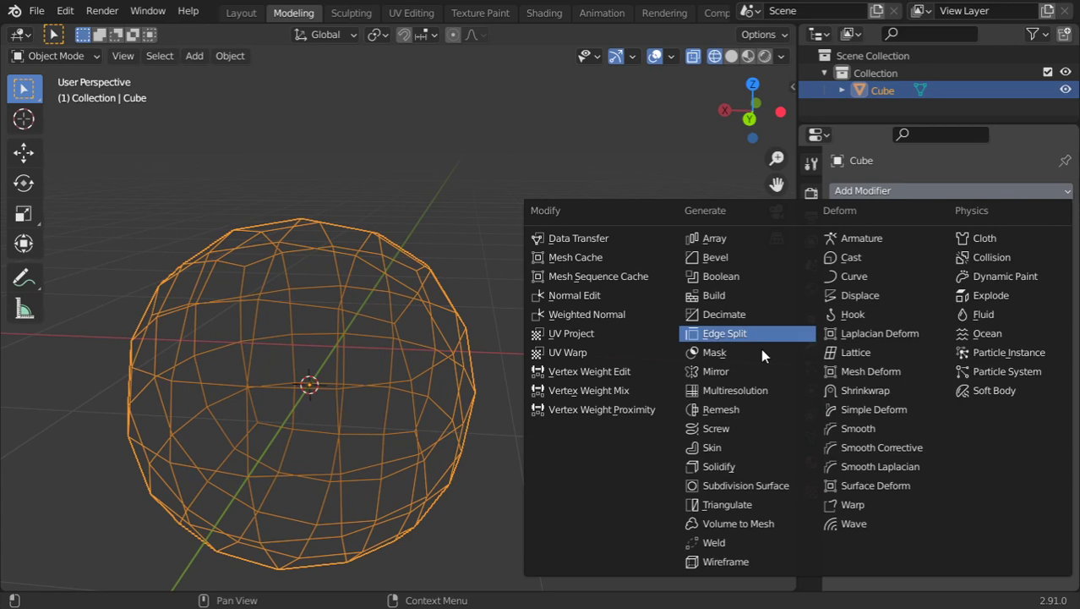
{"action": "left_click", "coordinate": [727, 557]}
{"action": "key", "text": "z"}
{"action": "left_click", "coordinate": [522, 376]}
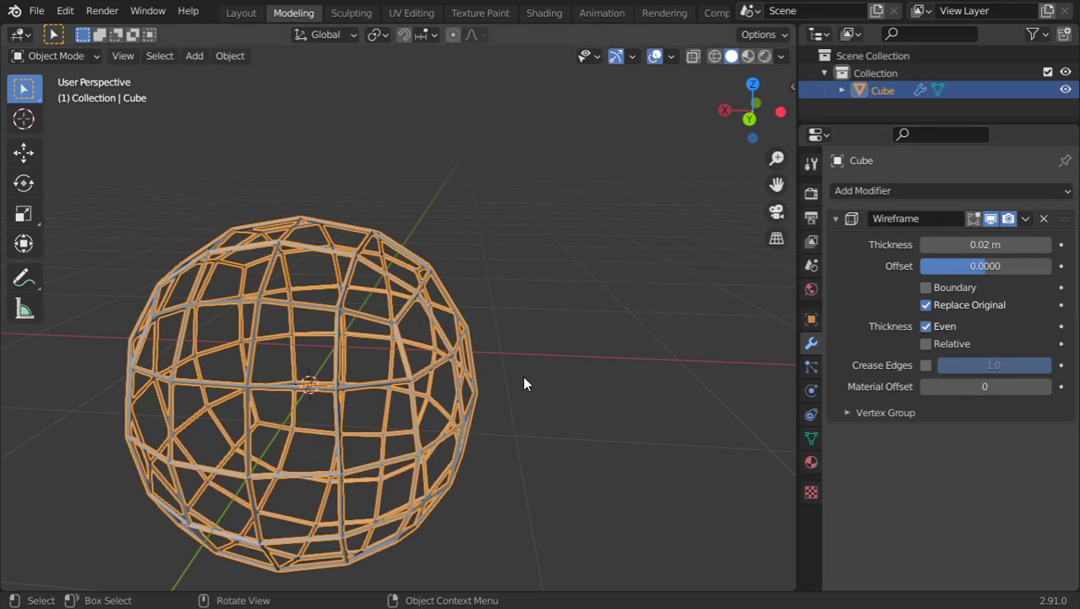
- Set the Wireframe thickness to 0.036 m and check its vertex group settings
{"action": "mouse_move", "coordinate": [522, 375]}
{"action": "middle_mouse_down"}
{"action": "mouse_move", "coordinate": [380, 344]}
{"action": "mouse_move", "coordinate": [328, 365]}
{"action": "mouse_move", "coordinate": [495, 372]}
{"action": "mouse_move", "coordinate": [571, 354]}
{"action": "mouse_move", "coordinate": [531, 362]}
{"action": "mouse_move", "coordinate": [541, 360]}
{"action": "middle_mouse_up"}
{"action": "left_click_drag", "start_coordinate": [985, 244], "coordinate": [1023, 244]}
{"action": "scroll", "coordinate": [444, 321], "scroll_direction": "up", "scroll_amount": 5}
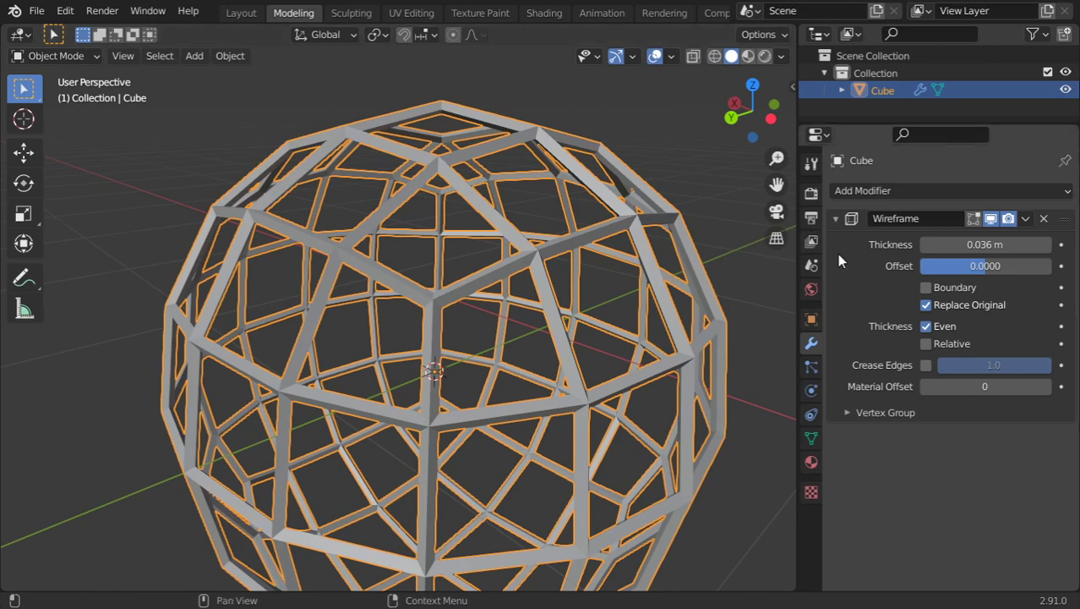
{"action": "left_click", "coordinate": [876, 414]}
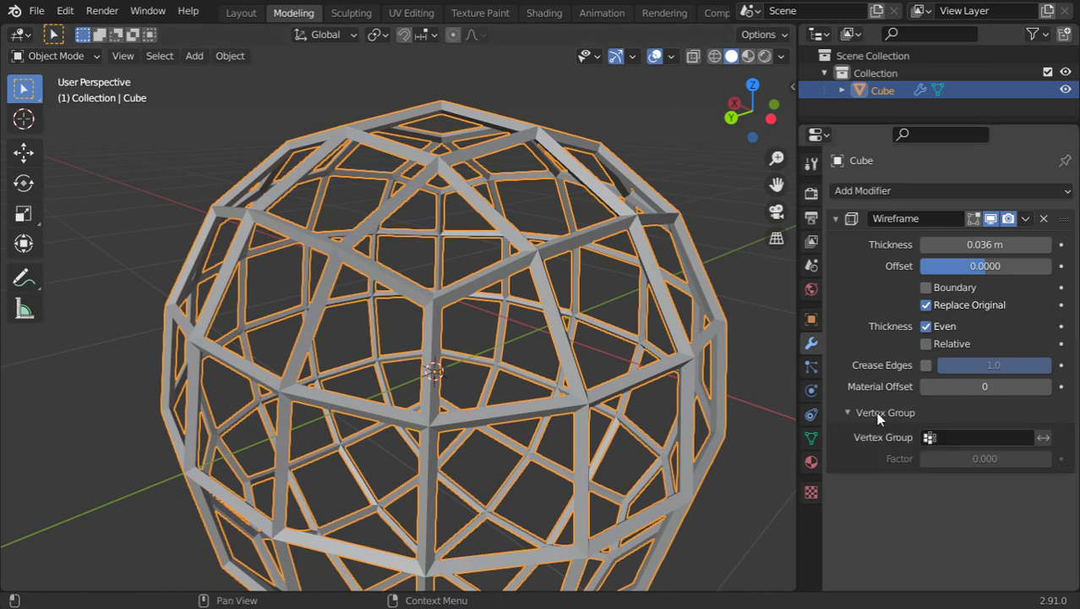
{"action": "left_click", "coordinate": [880, 413]}
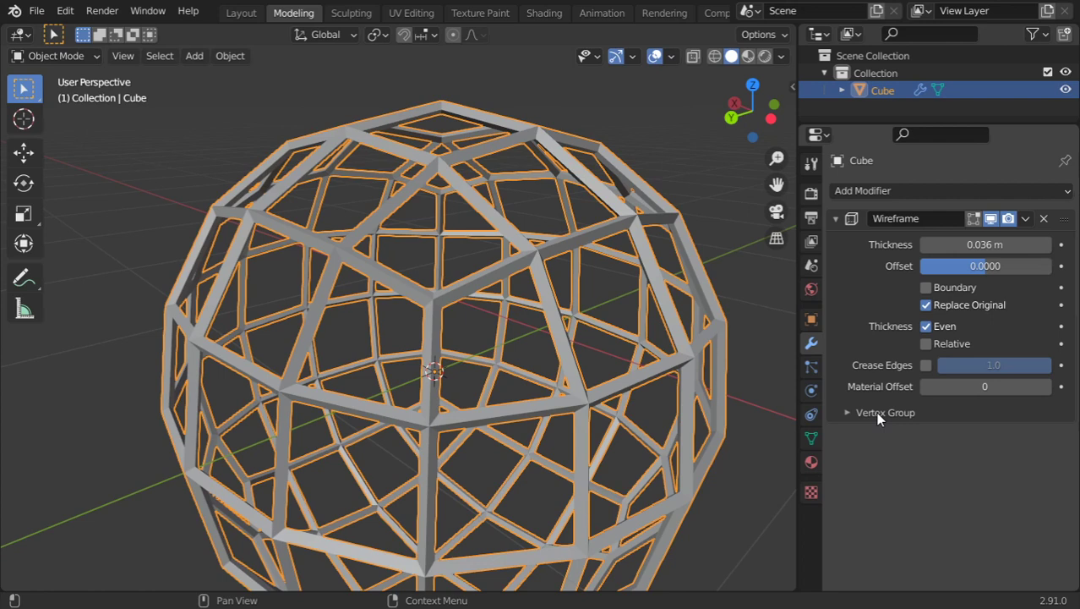